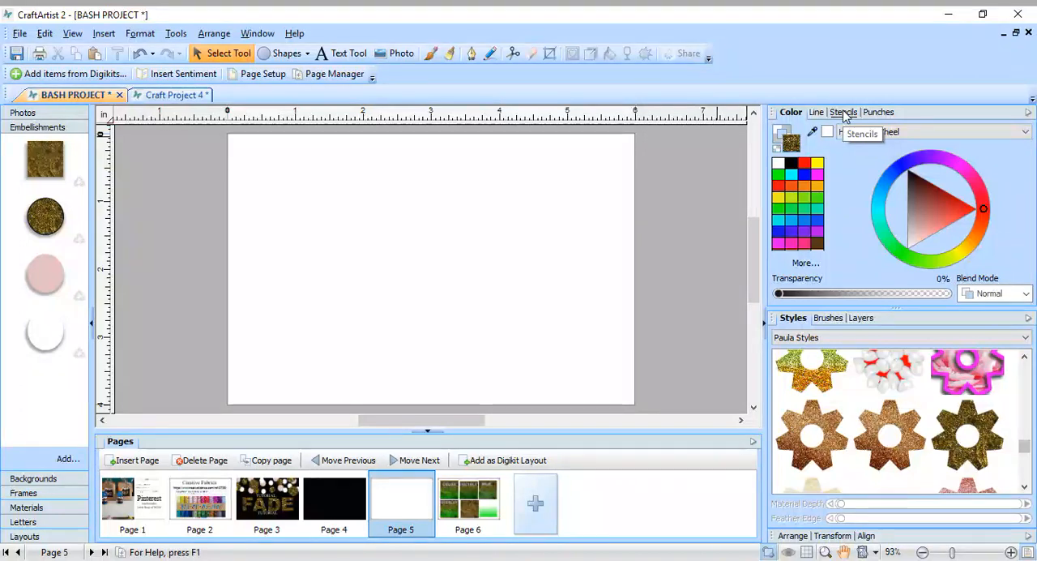
Place the square stencil from the Shapes category on page 5, resize it to about 3.7 in wide and center it on the page.
click(844, 113)
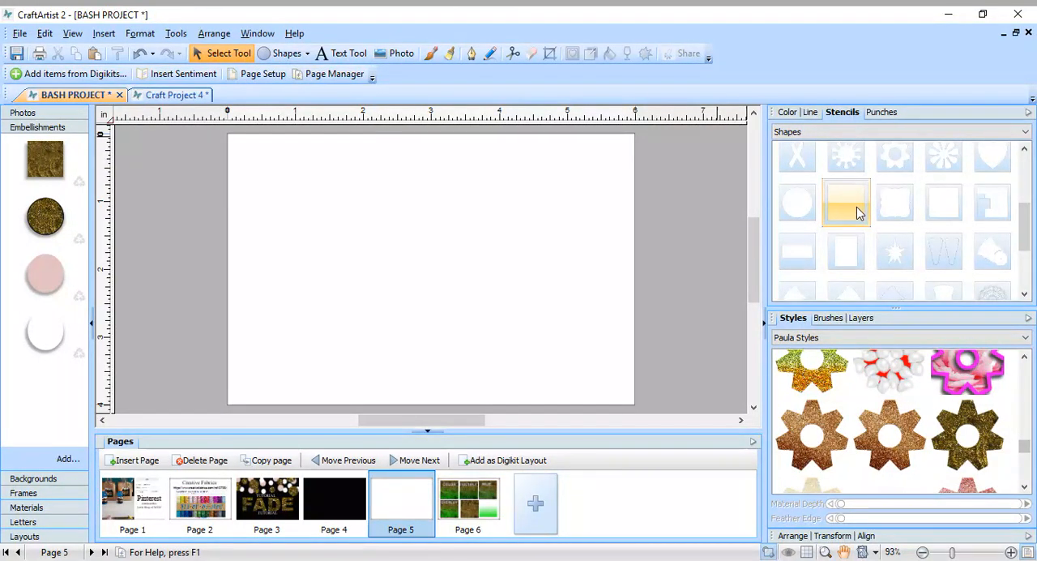
drag(856, 206, 441, 255)
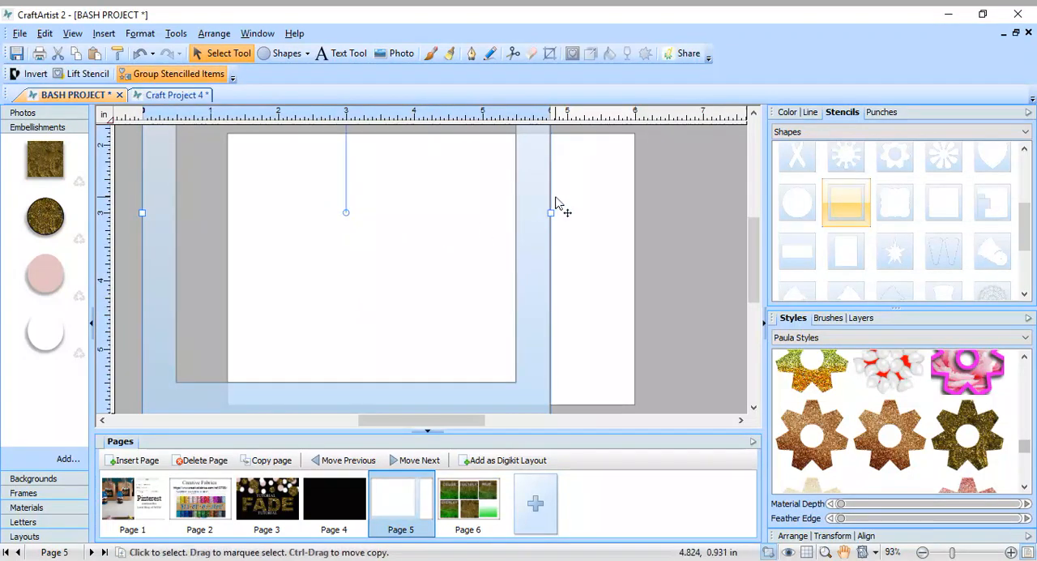
drag(556, 207, 590, 352)
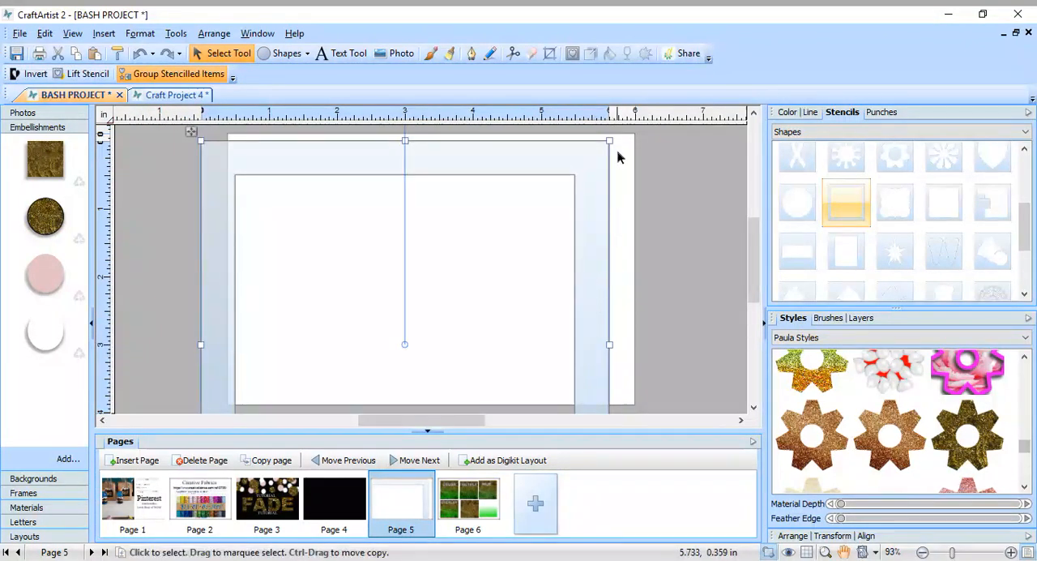
drag(609, 140, 467, 343)
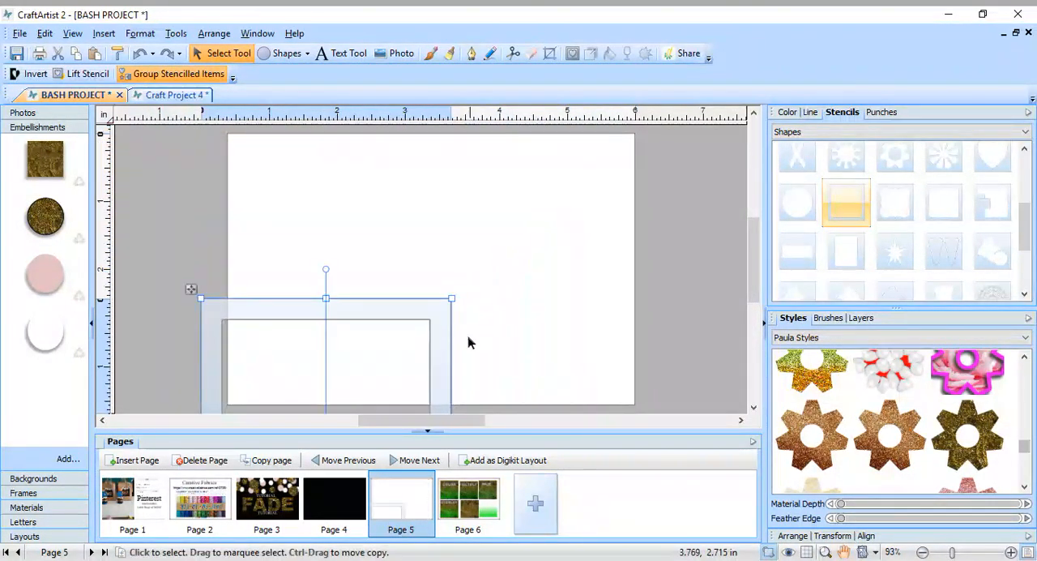
drag(440, 382, 530, 230)
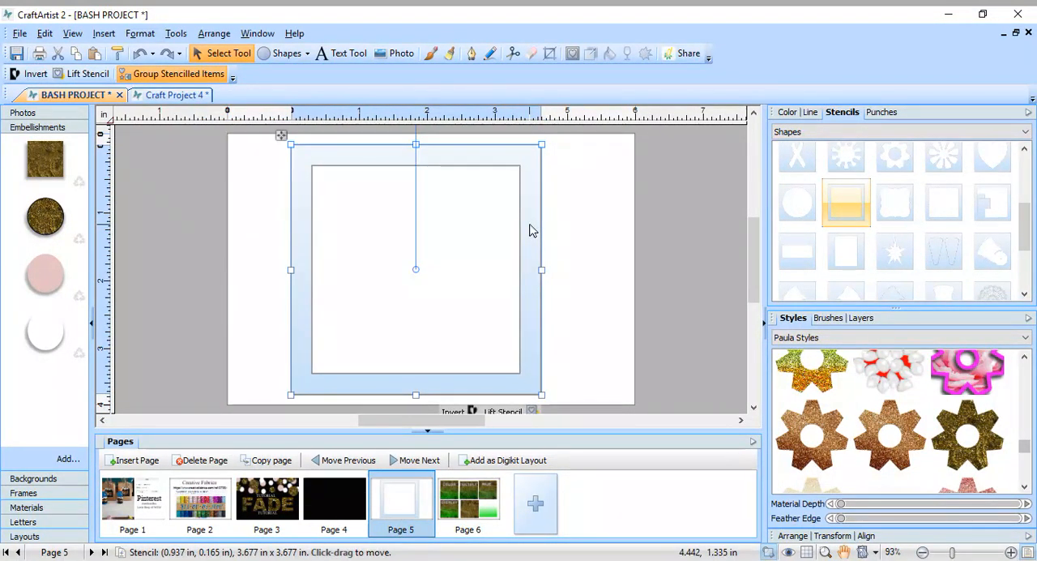
Paint over the whole square stencil with the Glitter Glue - Gold brush at a width of 416 pt.
click(828, 319)
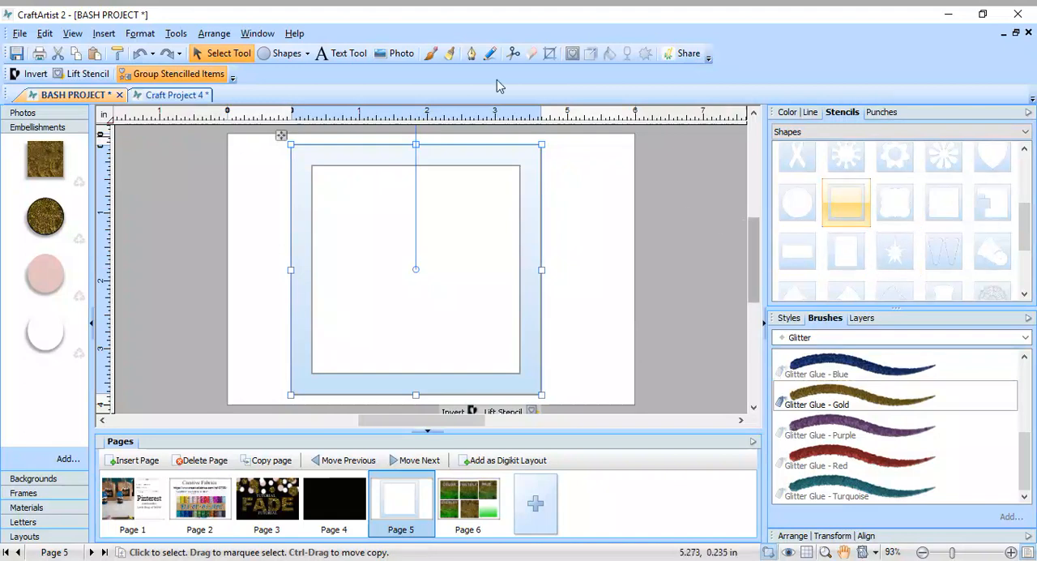
click(431, 55)
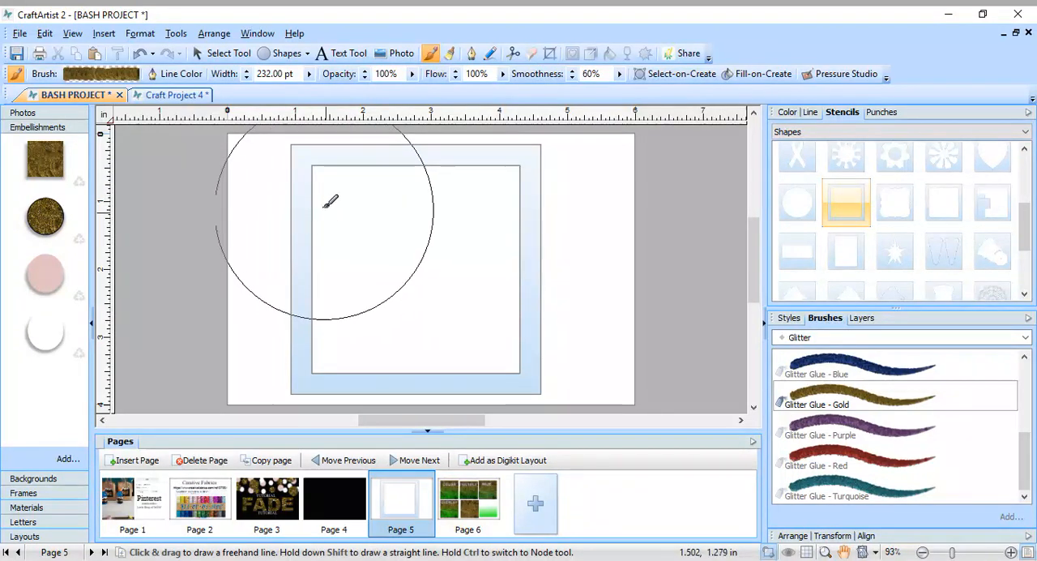
click(309, 73)
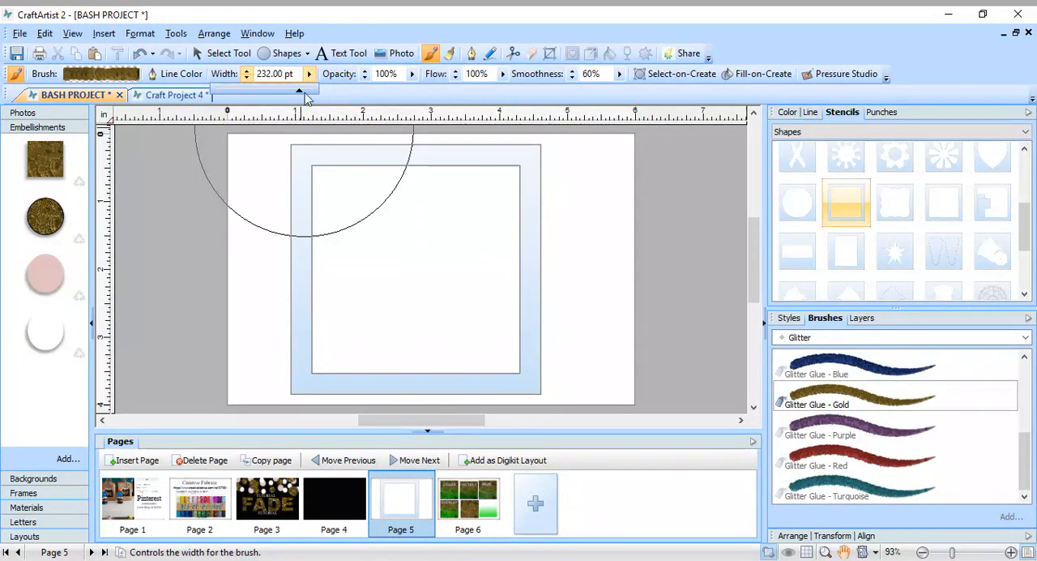
mouse_move(299, 95)
mouse_down()
mouse_move(308, 95)
mouse_move(239, 96)
mouse_move(307, 101)
mouse_up()
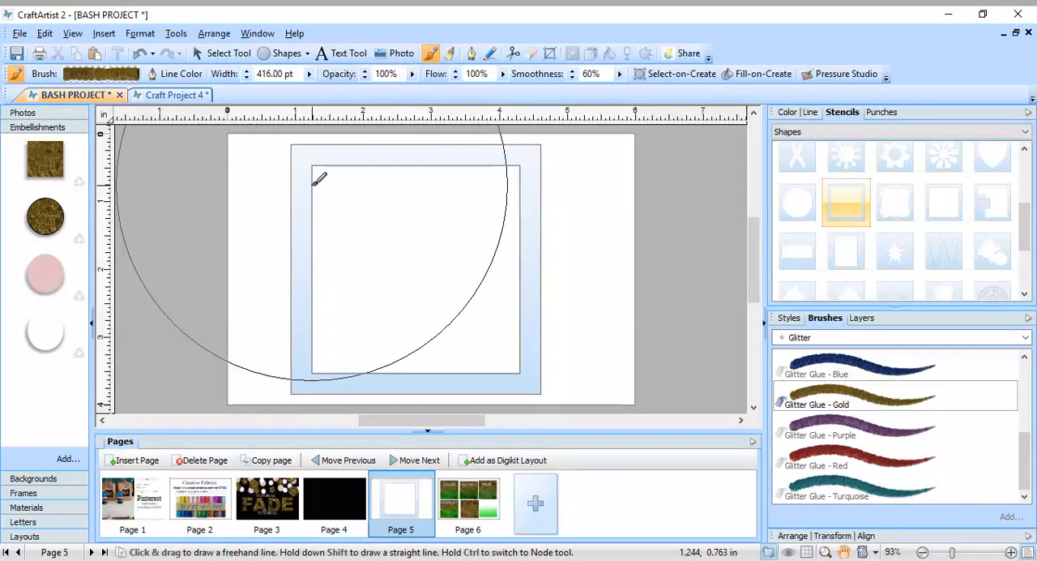
mouse_move(319, 180)
mouse_down()
mouse_move(491, 188)
mouse_move(521, 217)
mouse_move(507, 265)
mouse_move(402, 305)
mouse_move(353, 305)
mouse_up()
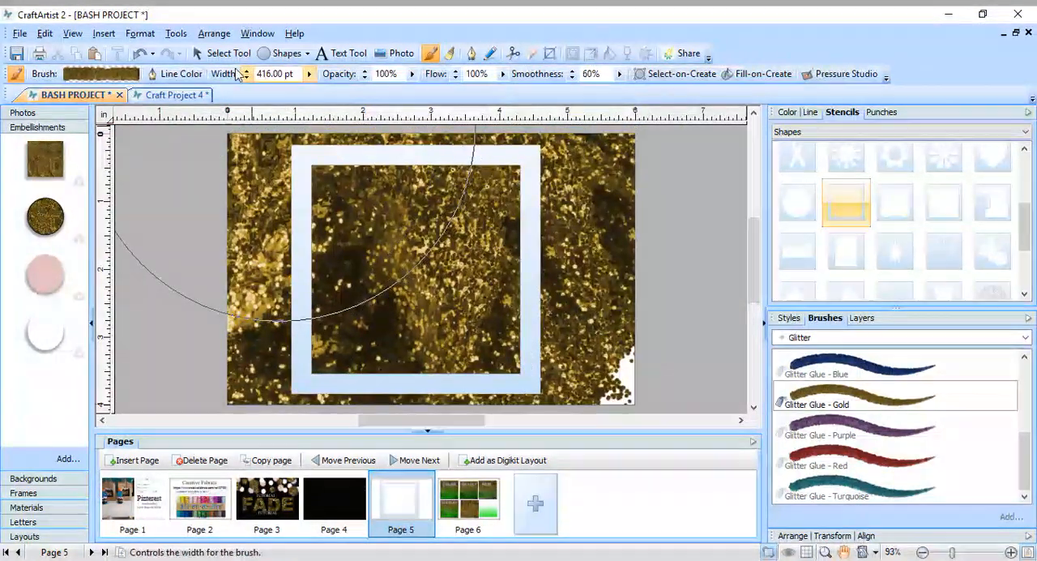
Lift the stencil from the painted glitter and move the resulting glitter square slightly upward toward the page center.
click(215, 52)
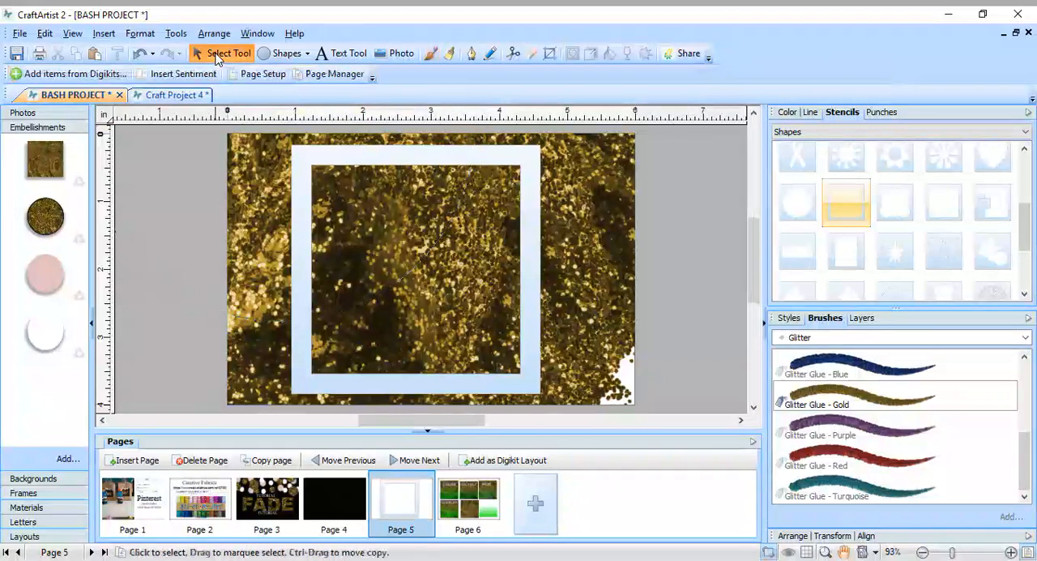
click(536, 385)
scroll(674, 342, down, 1)
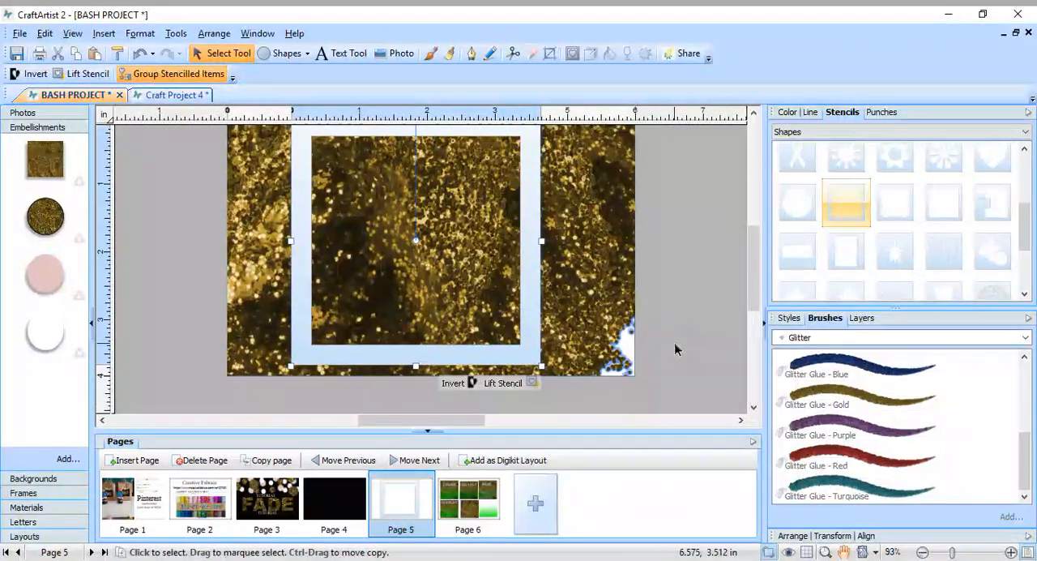
click(533, 385)
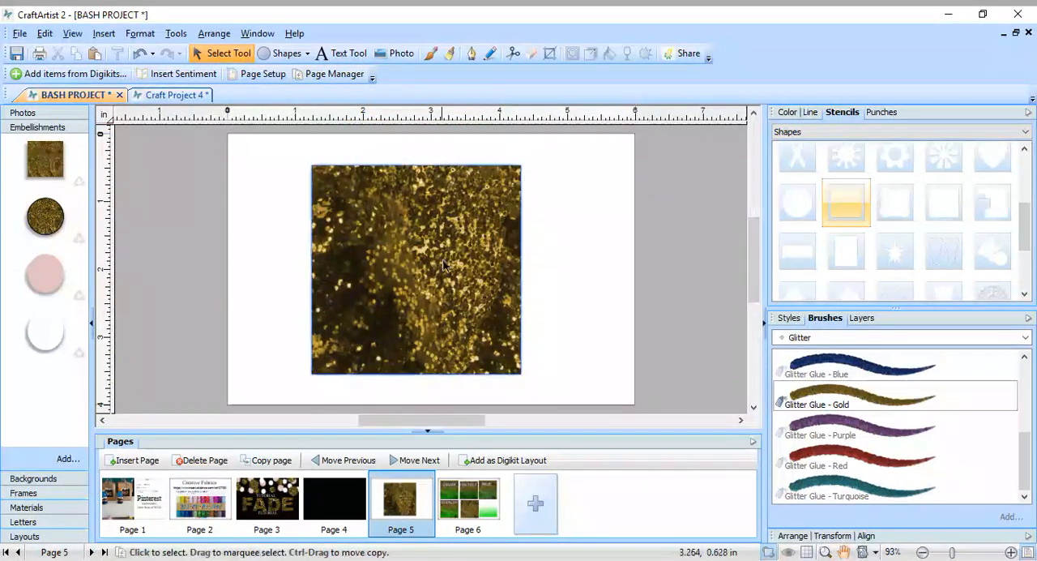
click(458, 284)
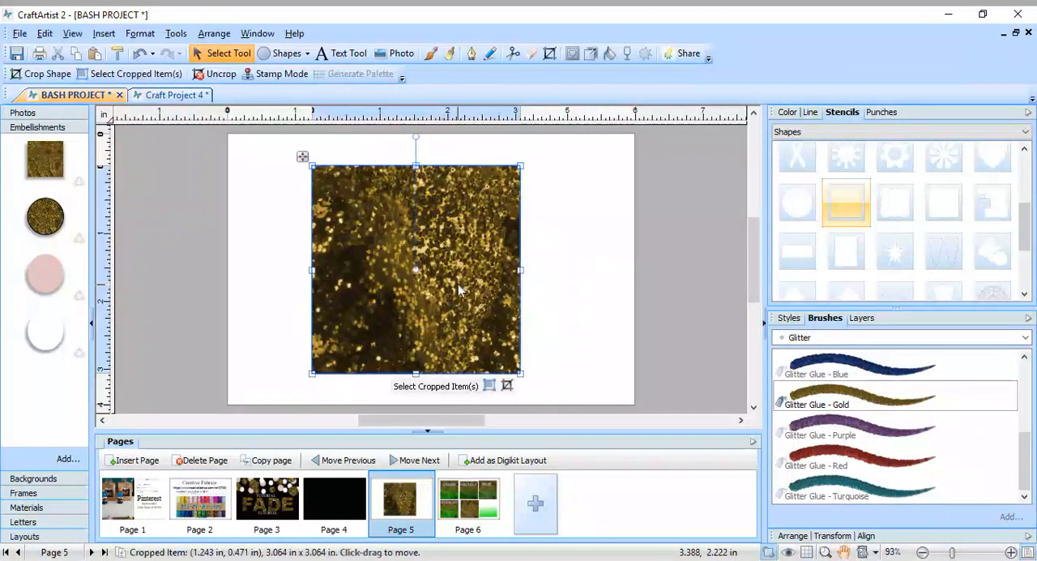
mouse_move(398, 295)
mouse_down()
mouse_move(419, 278)
mouse_move(401, 298)
mouse_move(356, 290)
mouse_move(410, 282)
mouse_up()
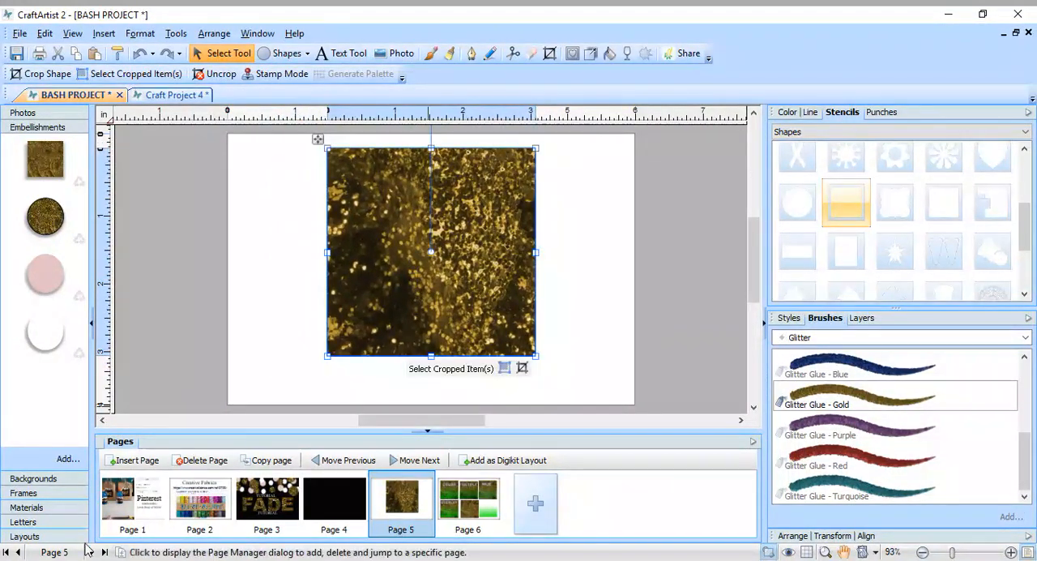
Examine the glitter color of the BASH lettering in the page 1 reference photo at 300% zoom.
click(126, 508)
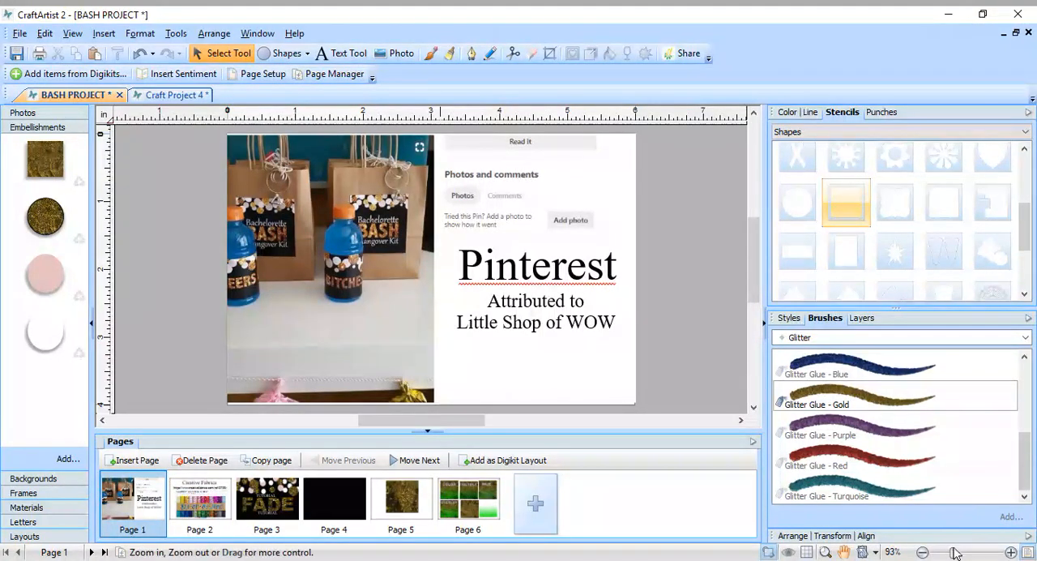
drag(953, 551, 970, 554)
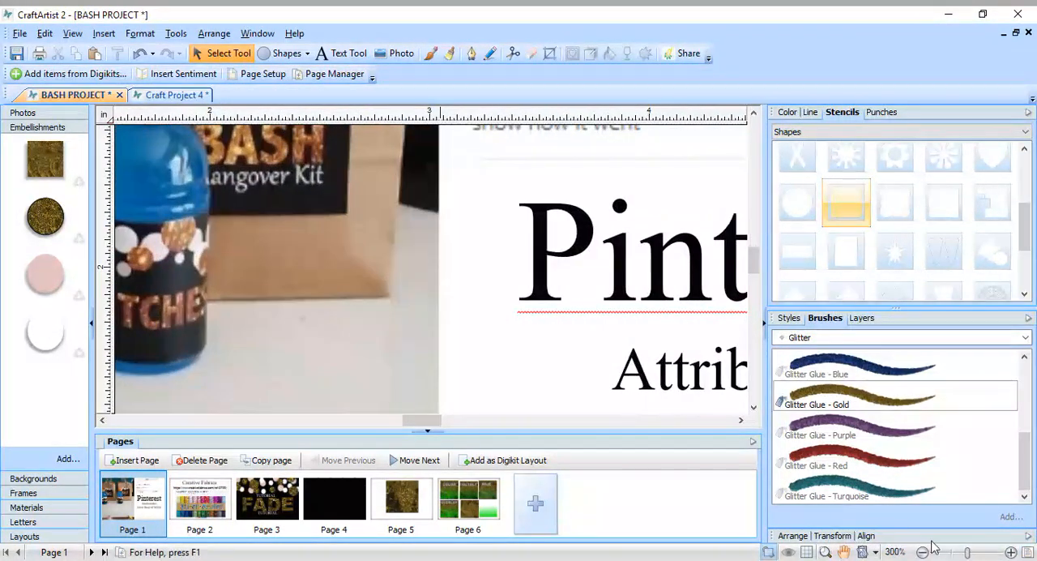
scroll(527, 393, up, 1)
scroll(341, 235, up, 1)
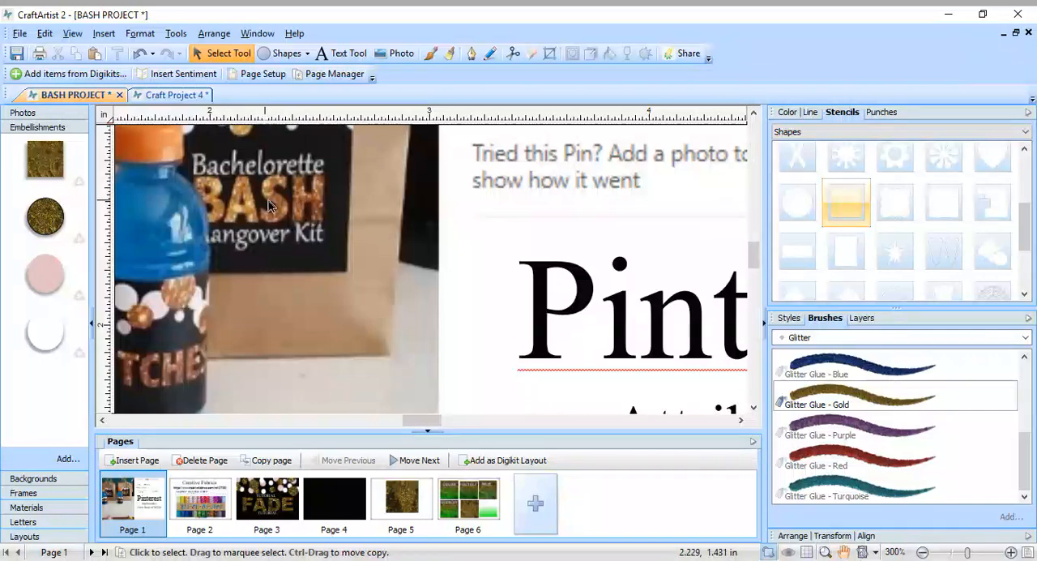
Return to page 5 and bring up the color options for the glitter square.
click(403, 506)
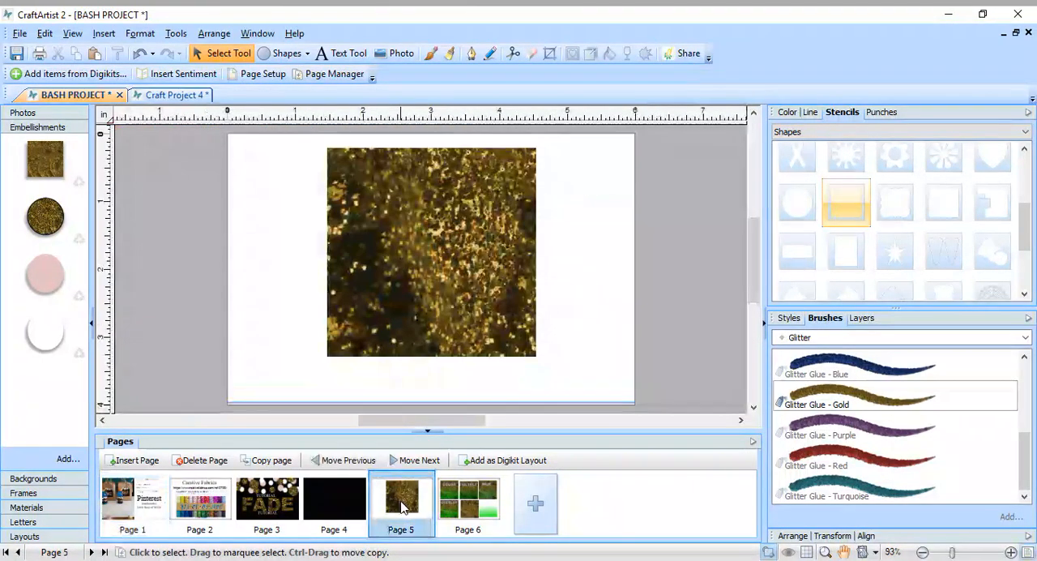
mouse_move(414, 272)
mouse_down()
mouse_move(413, 292)
mouse_move(414, 280)
mouse_up()
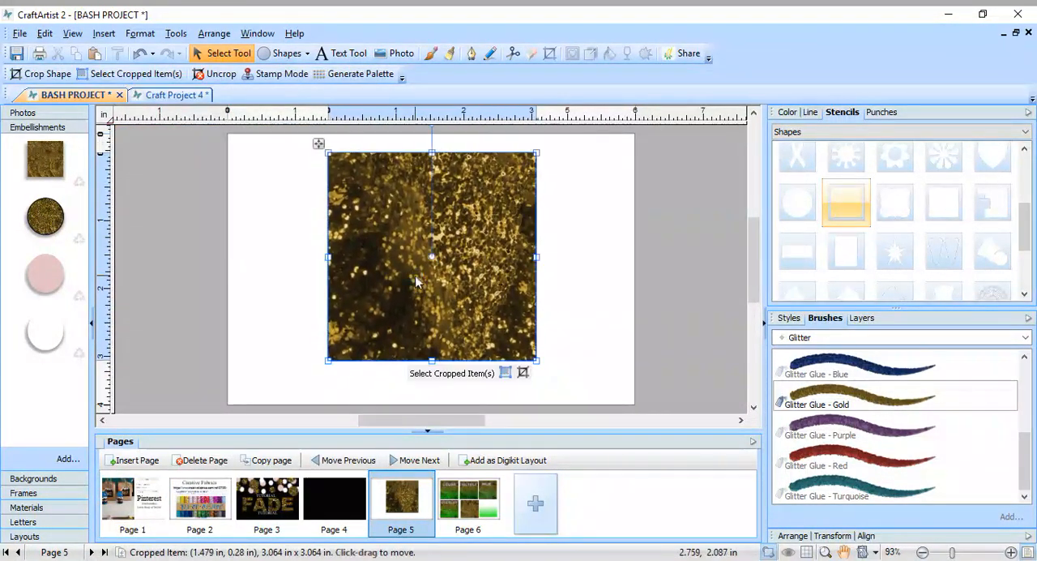
click(788, 113)
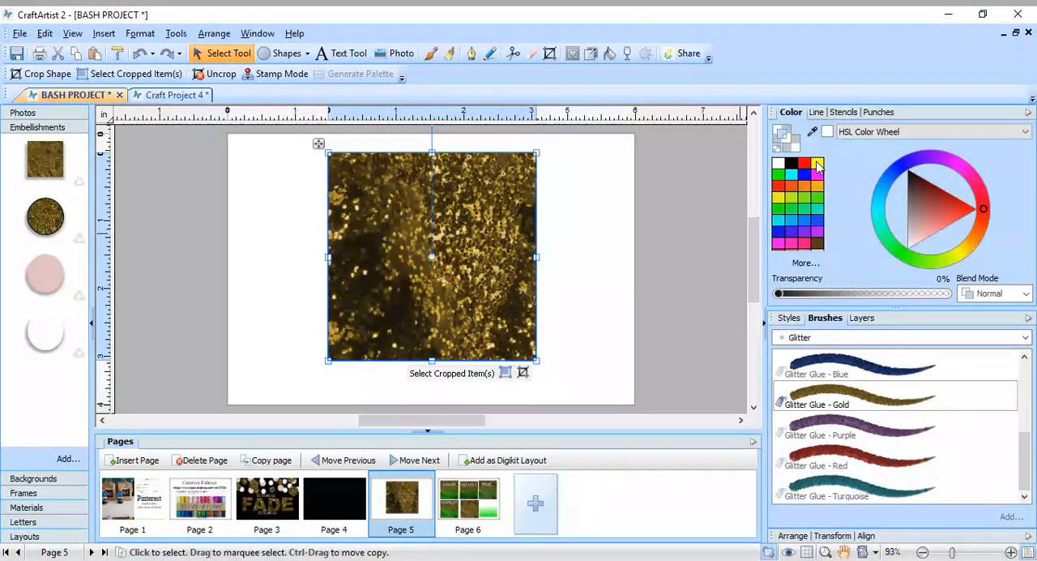
Try golden orange, orange, red-orange, red, yellow and magenta swatches on the glitter square.
click(811, 191)
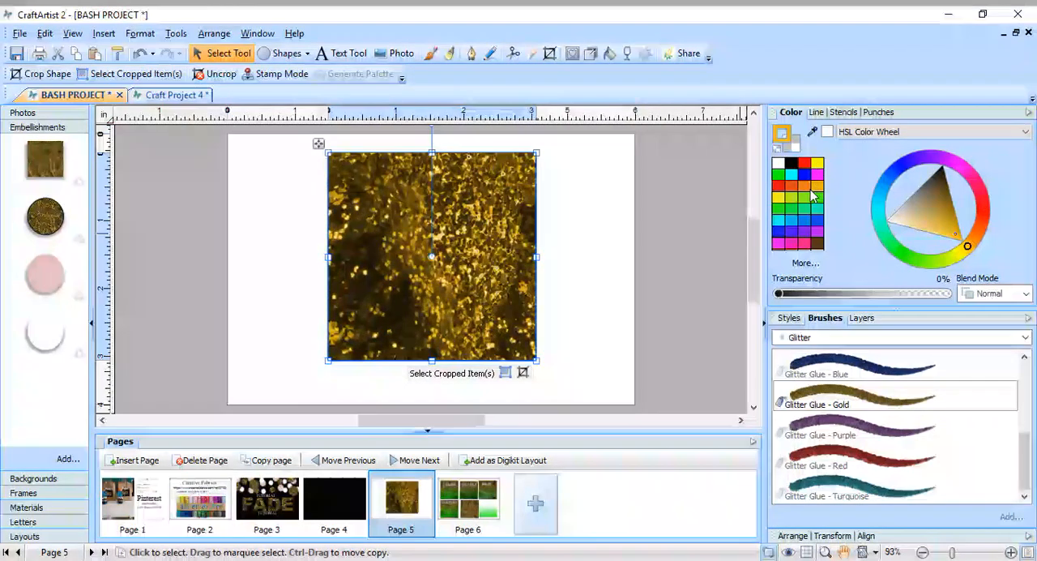
click(812, 188)
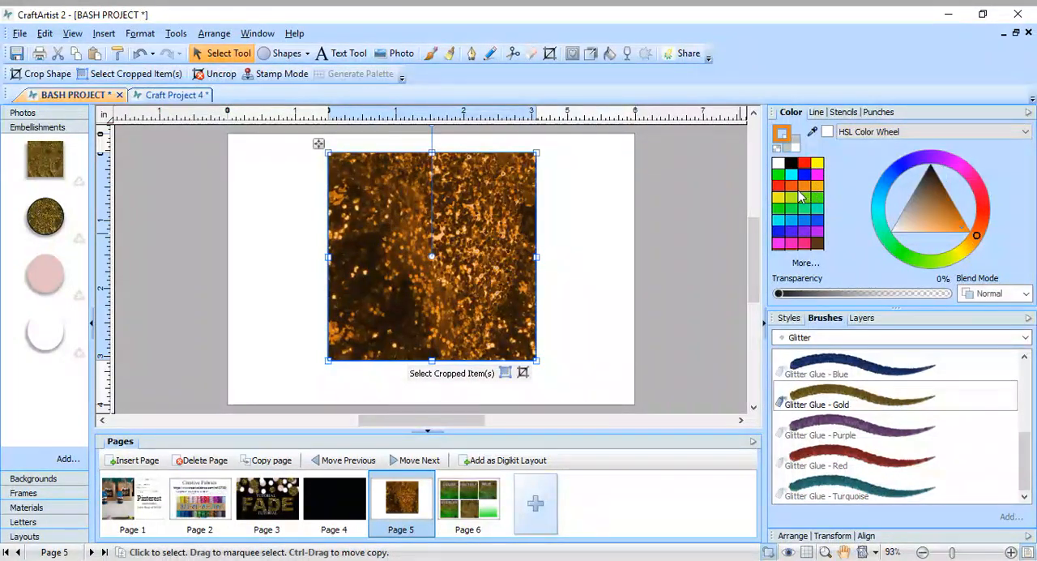
click(793, 191)
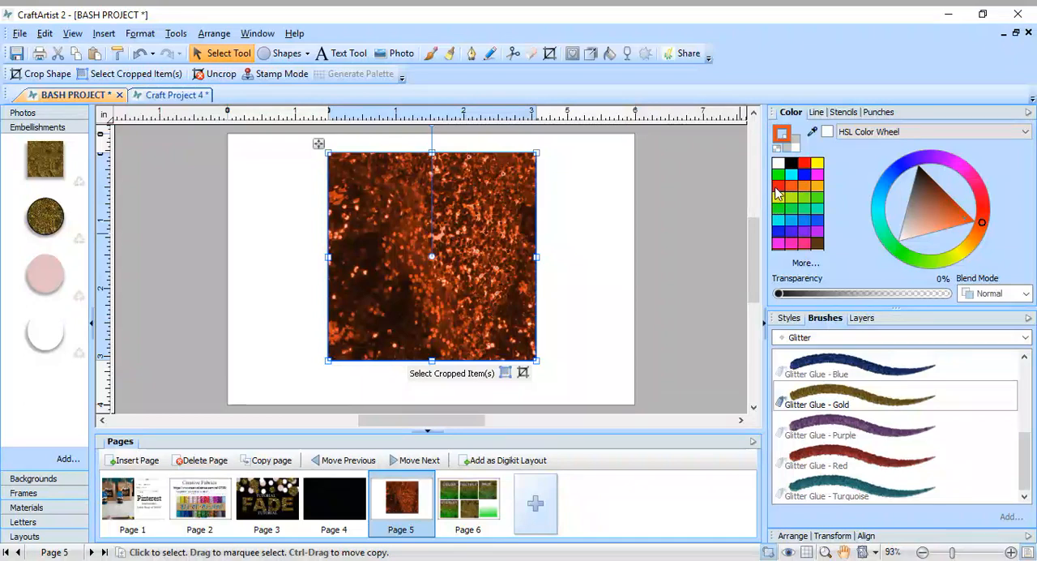
click(778, 188)
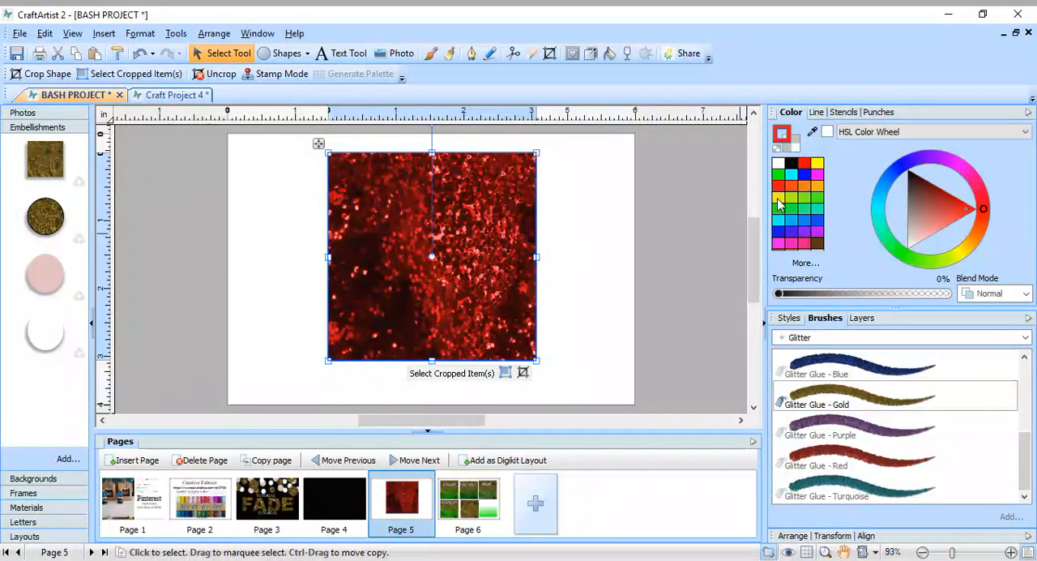
click(777, 198)
click(817, 163)
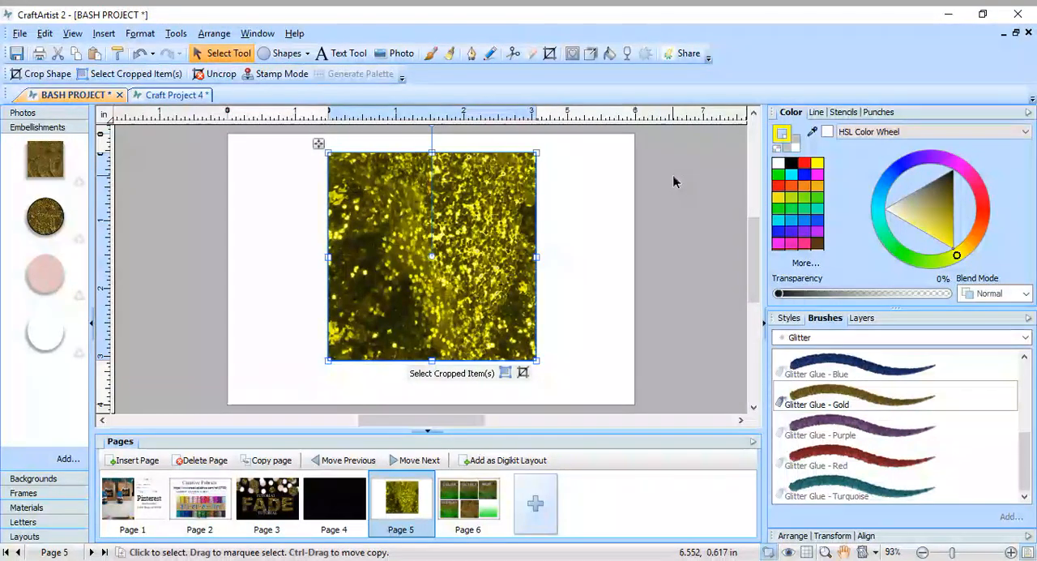
click(804, 164)
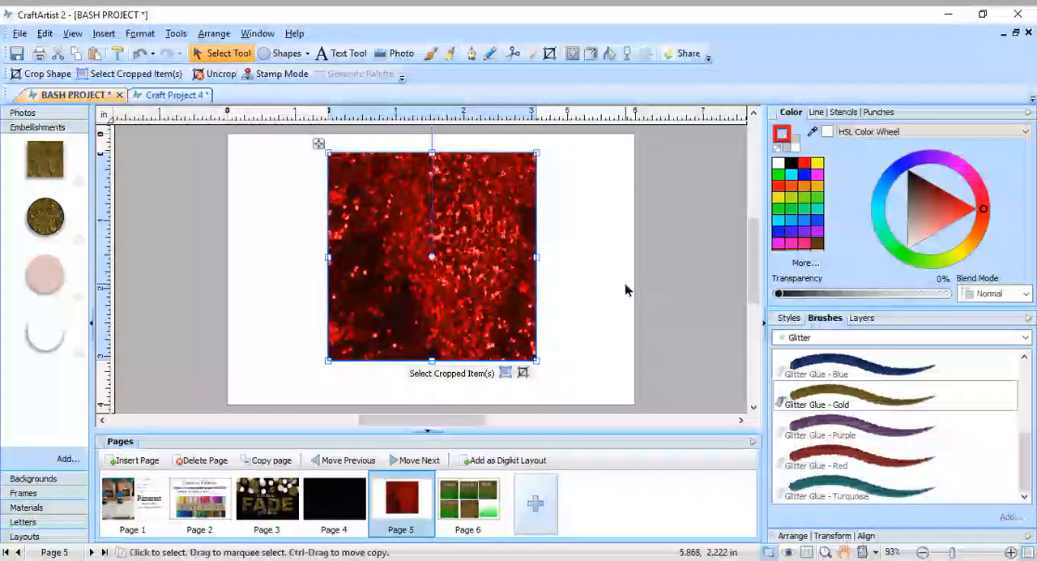
click(818, 178)
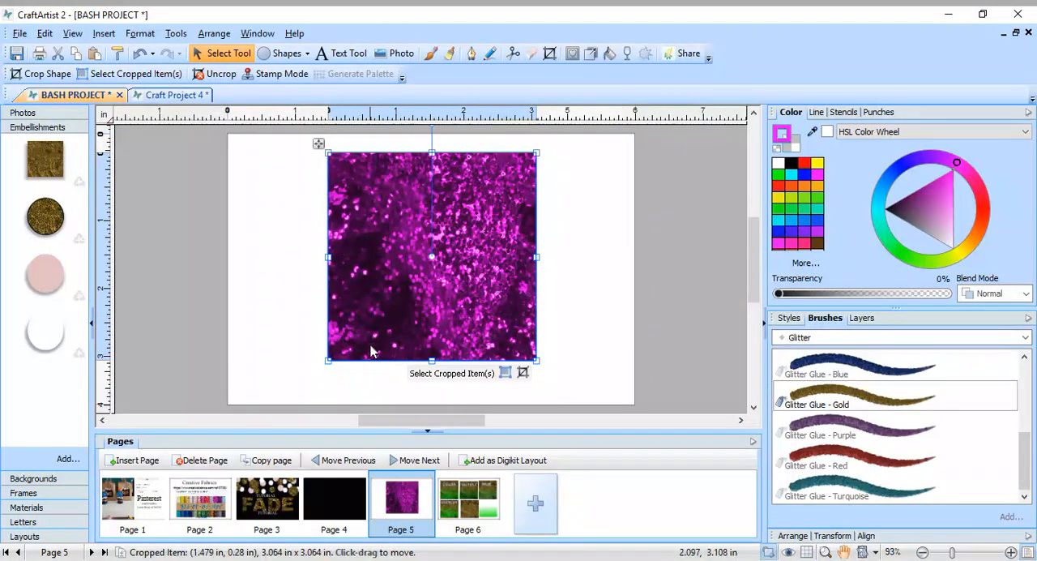
Recolor the glitter square teal green and golden orange in turn, storing a copy of each version in the Embellishments collection.
click(801, 210)
click(639, 297)
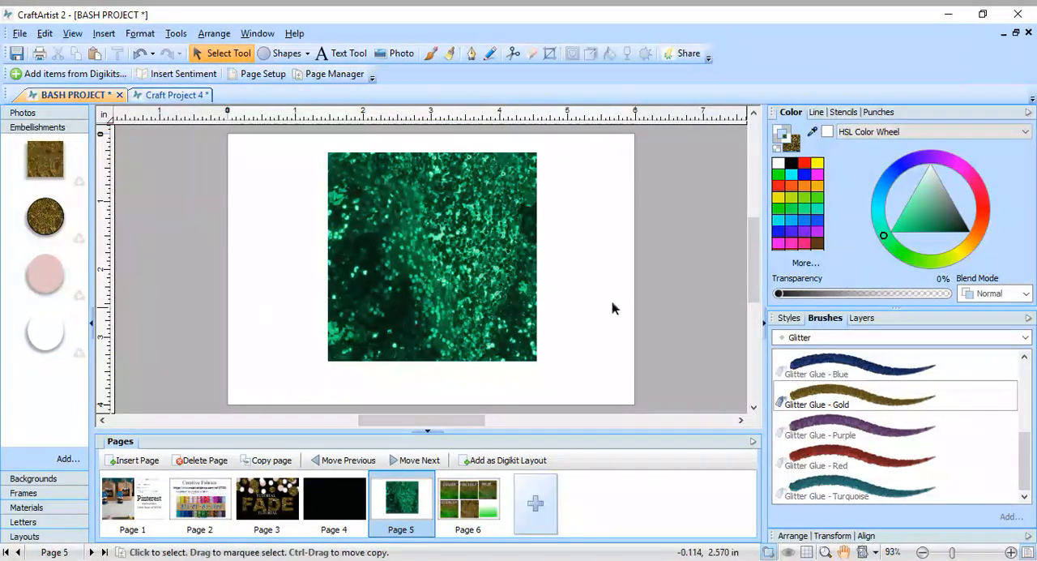
drag(486, 292, 65, 389)
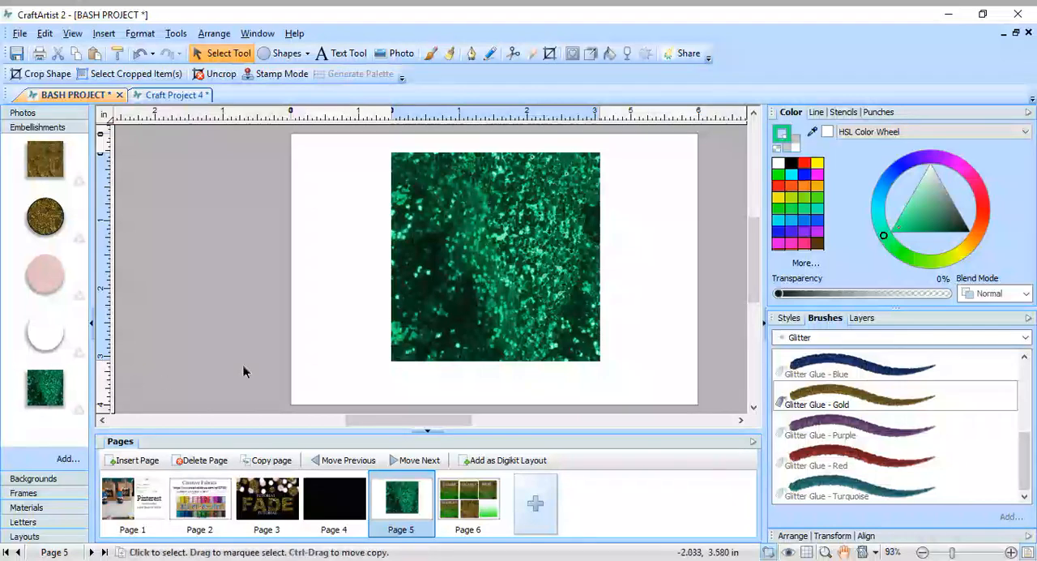
click(818, 188)
drag(525, 258, 73, 295)
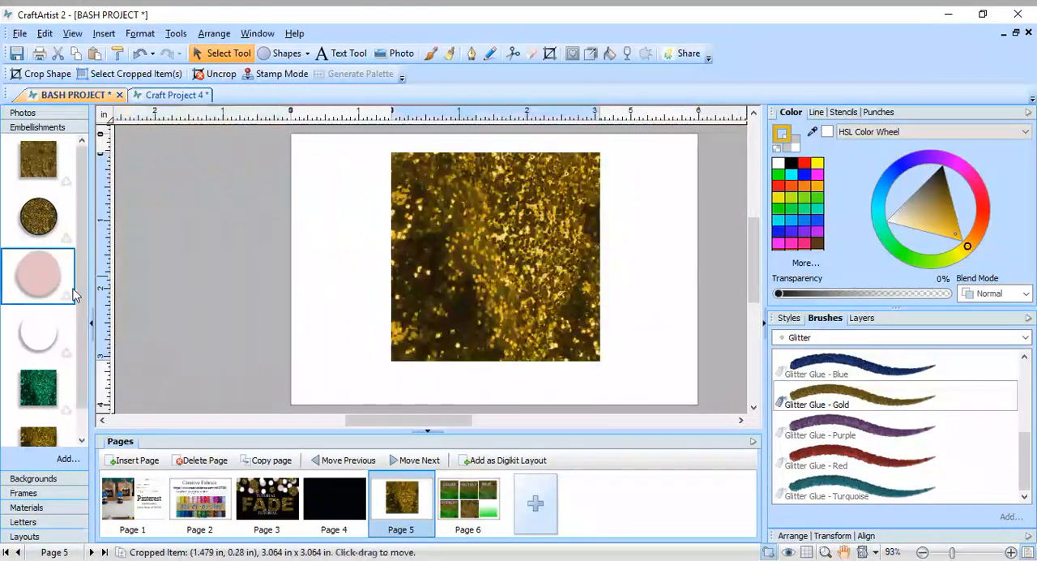
Reposition the golden glitter square toward the lower edge of page 5, left of the page center.
drag(488, 277, 521, 268)
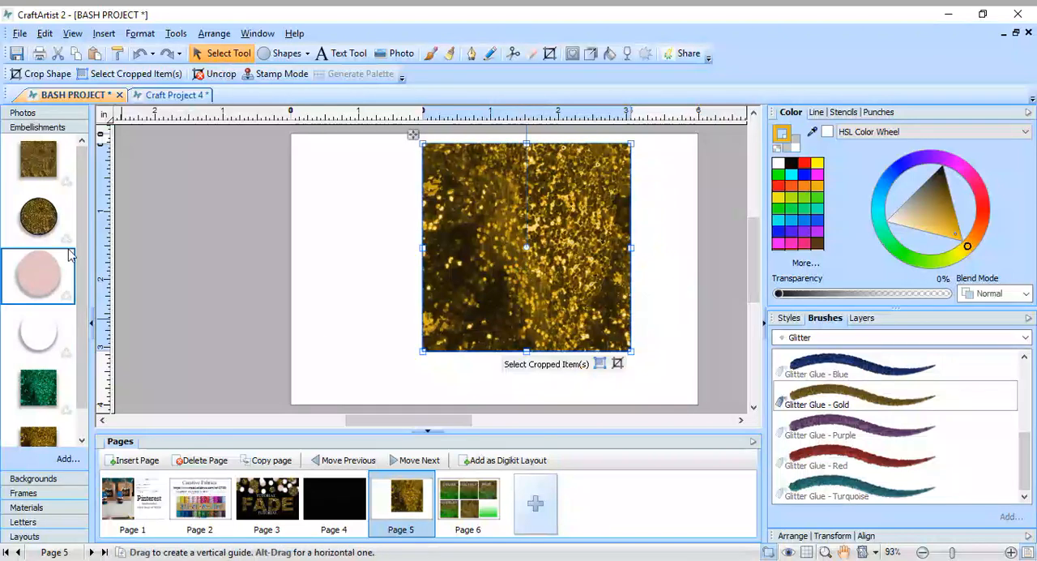
drag(83, 218, 91, 365)
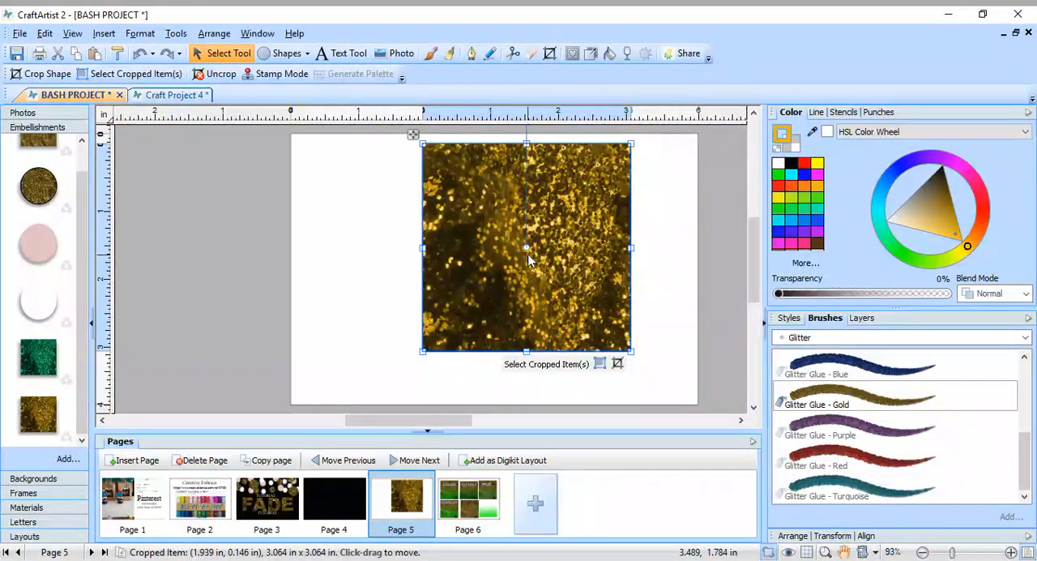
mouse_move(528, 259)
mouse_down()
mouse_move(521, 284)
mouse_move(328, 262)
mouse_move(491, 272)
mouse_move(510, 262)
mouse_move(518, 285)
mouse_move(508, 263)
mouse_up()
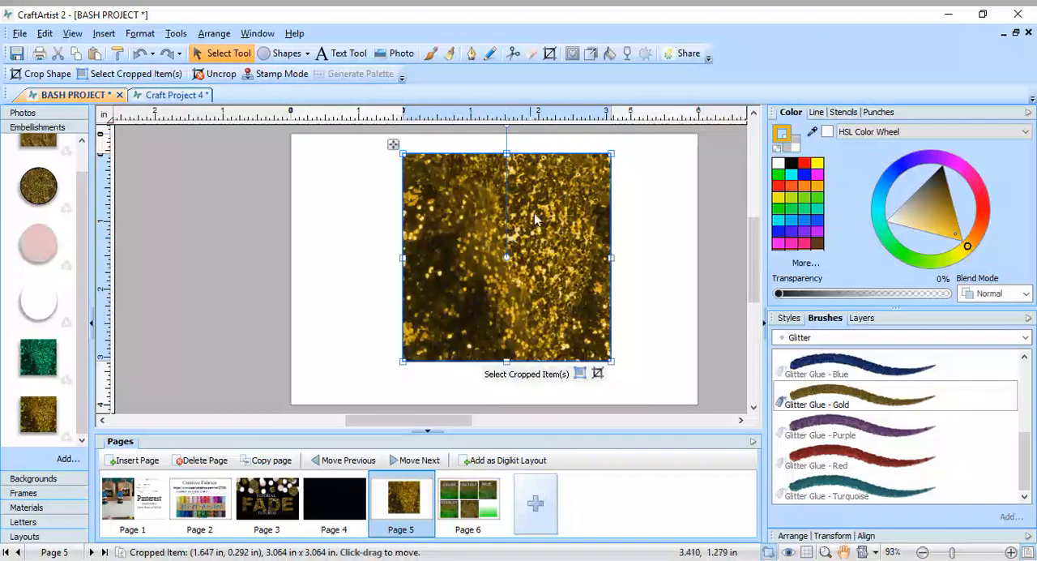
drag(589, 263, 520, 316)
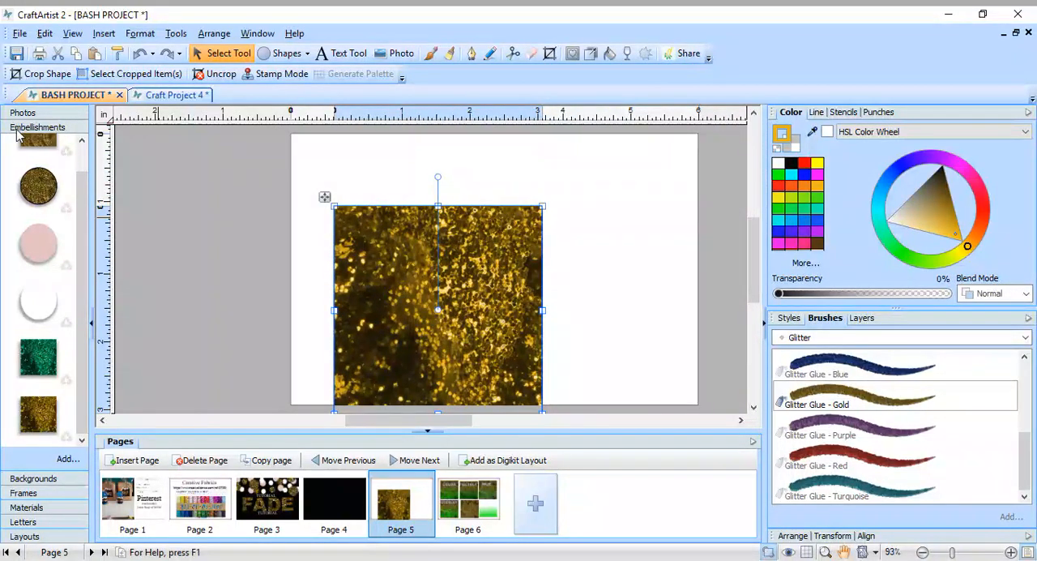
Add the original gold glitter square embellishment to page 5 and remove the golden-orange glitter square.
drag(29, 139, 548, 290)
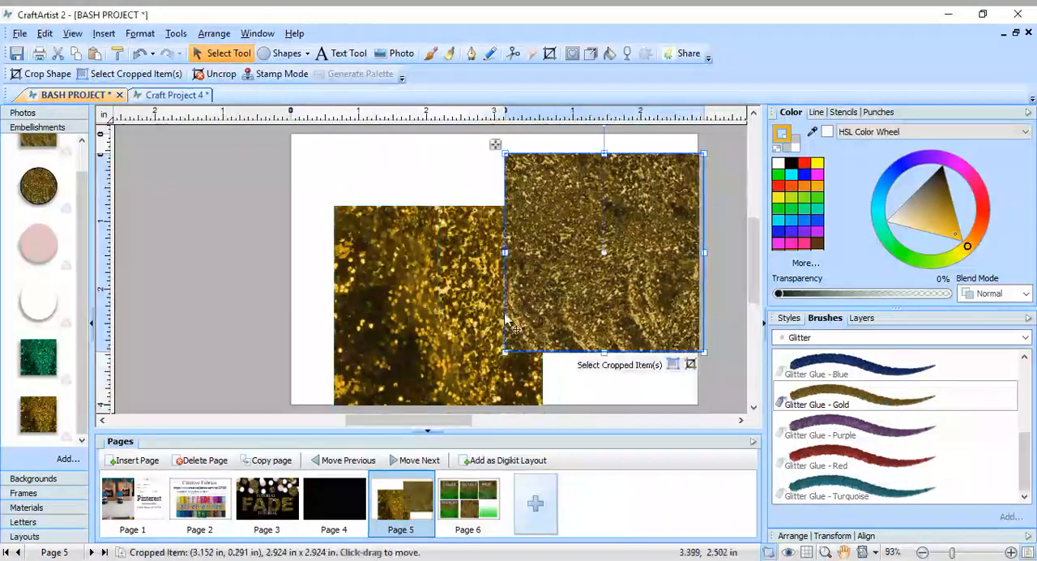
drag(471, 317, 403, 305)
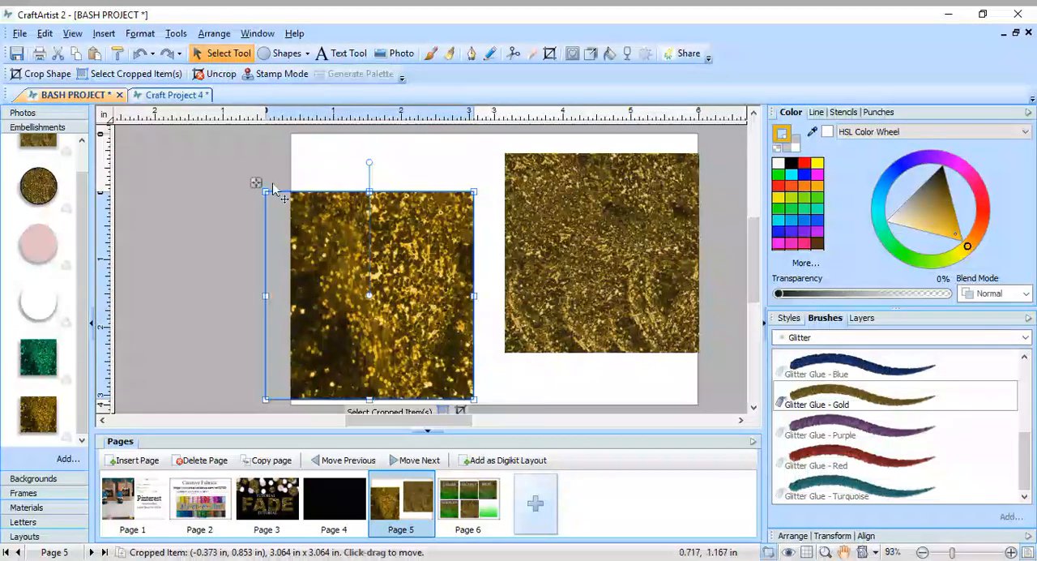
click(57, 53)
click(525, 251)
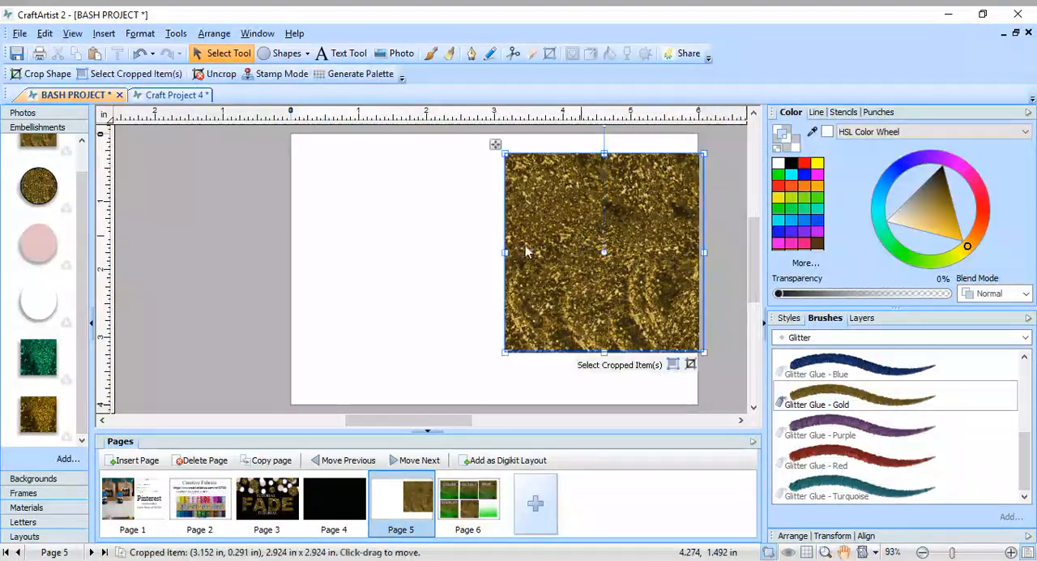
Move the gold glitter square toward the center of page 5 and enlarge it to nearly the page height.
drag(525, 251, 472, 240)
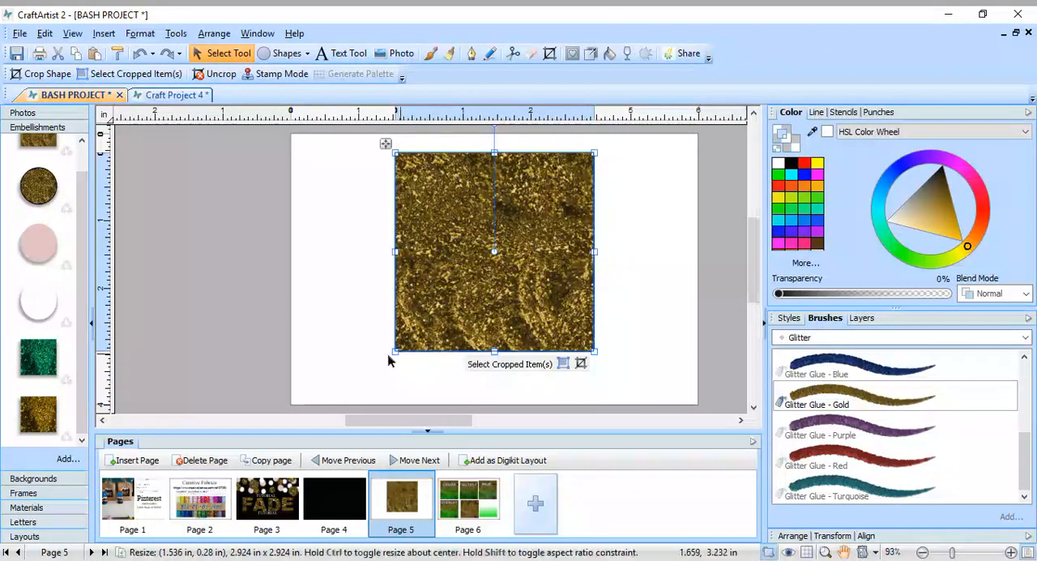
drag(395, 353, 347, 399)
drag(492, 305, 465, 298)
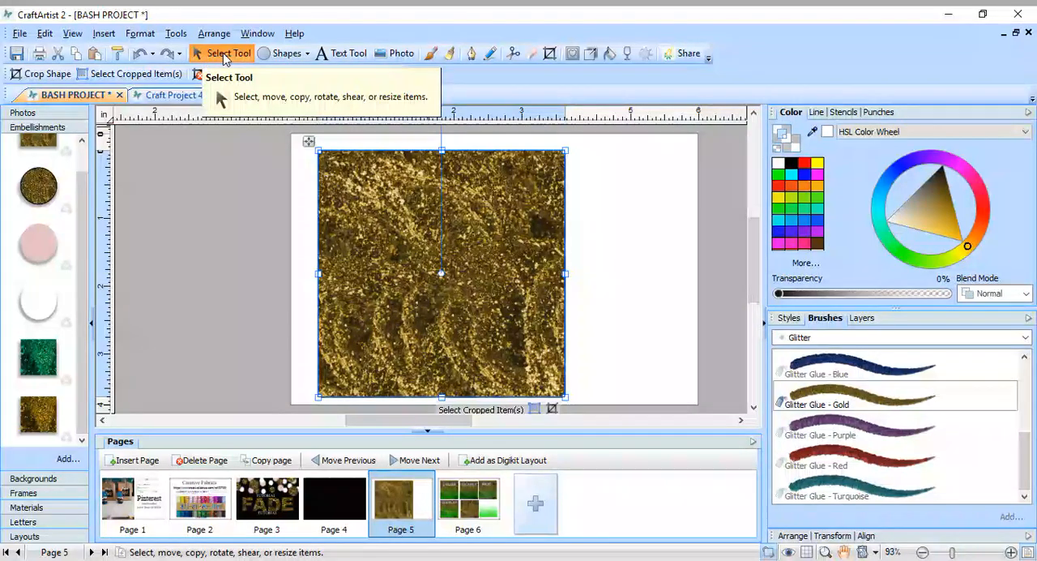
Try converting the gold glitter square to curves, and undo the conversion.
click(173, 35)
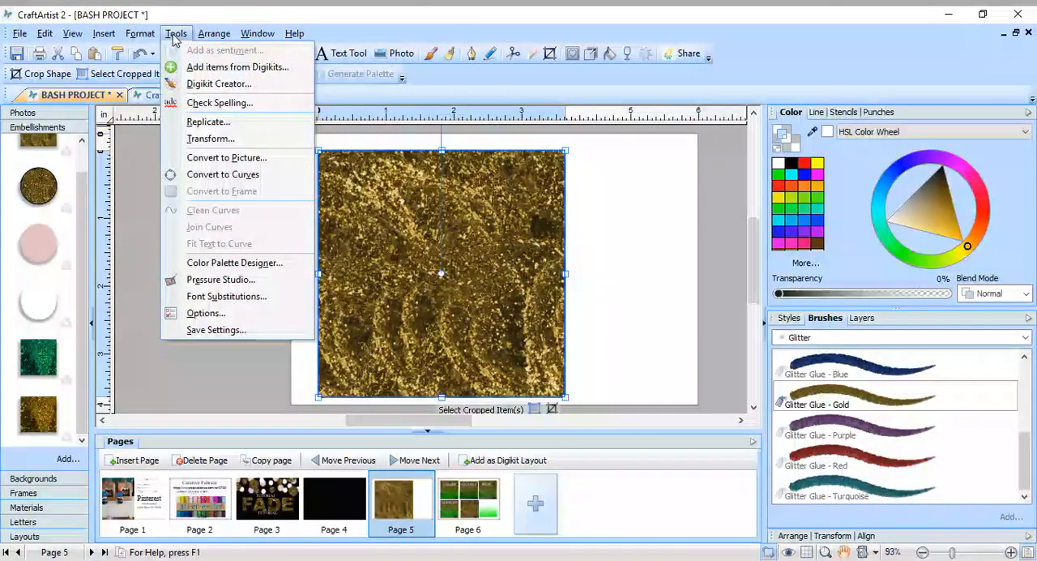
click(235, 174)
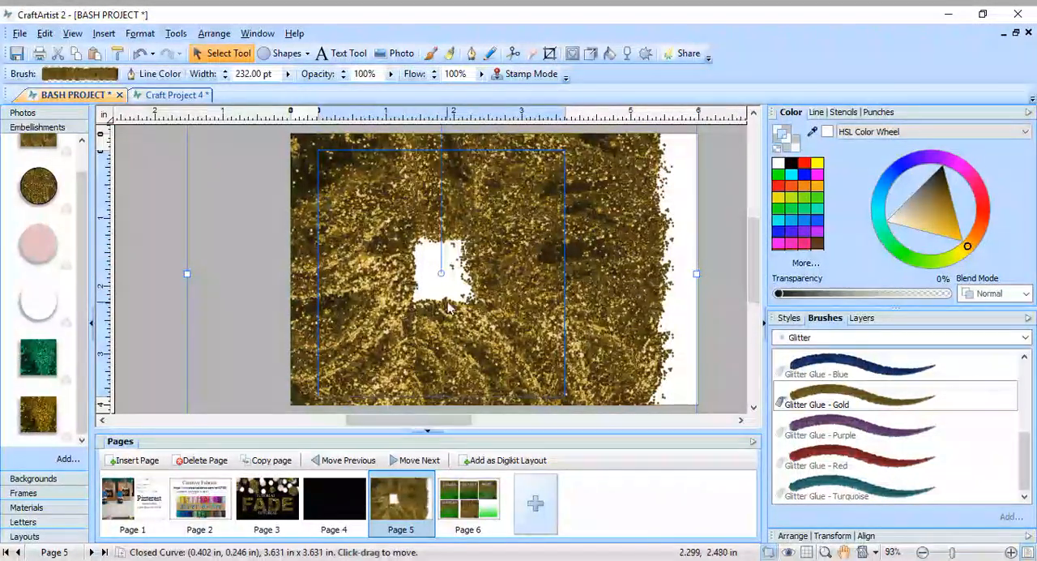
click(141, 54)
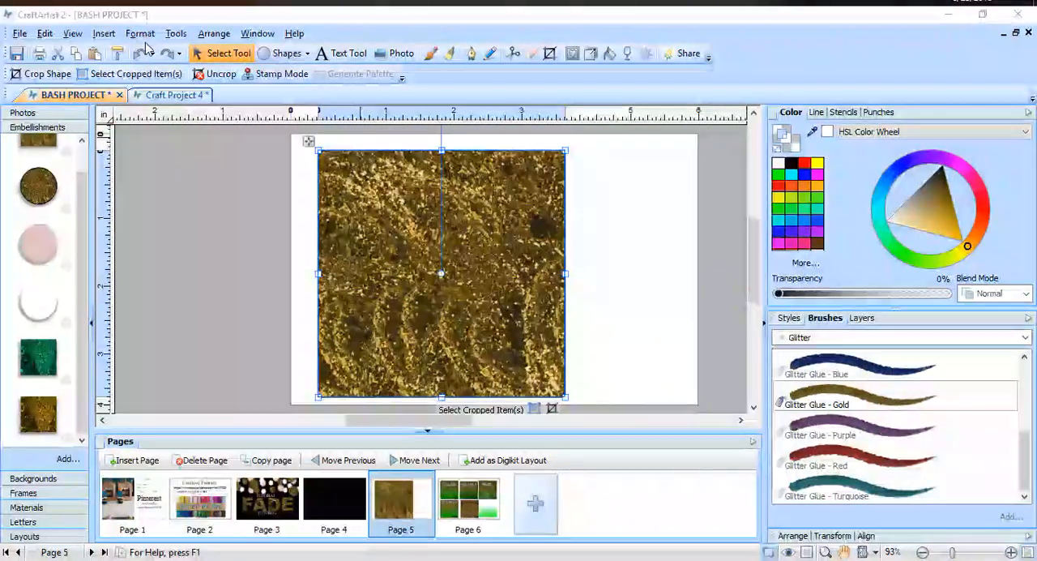
Convert the gold glitter square to a 1090 x 1090 pixel picture at 300 dpi and 32-bit depth, and nudge it toward the page center.
mouse_move(357, 12)
mouse_down()
mouse_move(369, 27)
mouse_move(367, 13)
mouse_up()
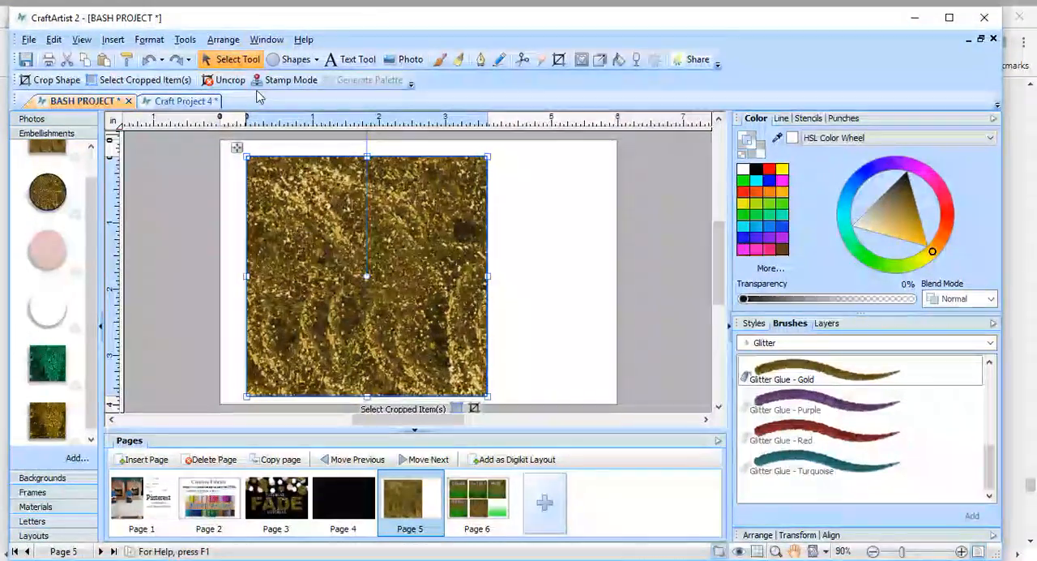
click(181, 41)
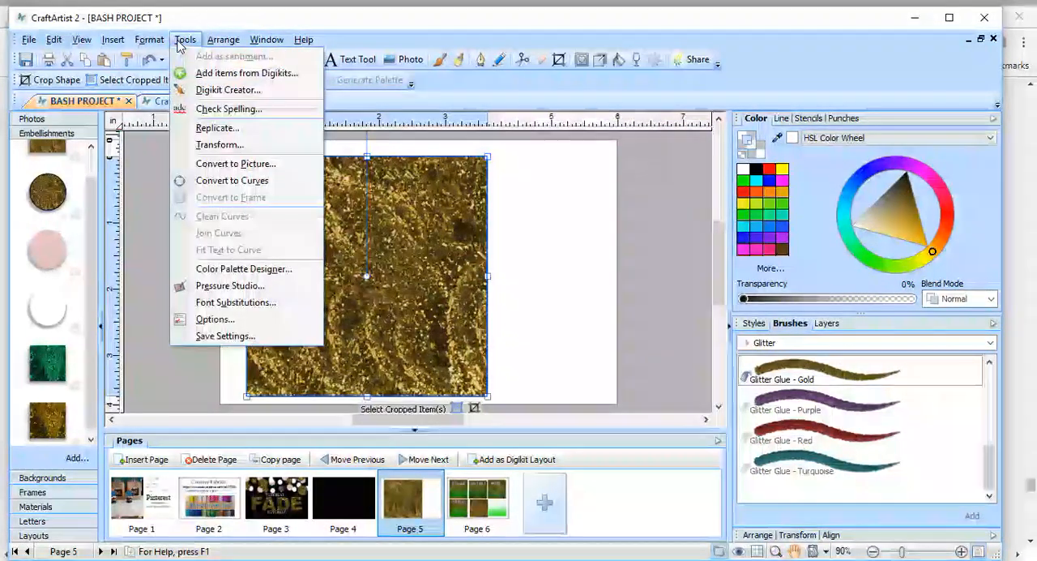
click(239, 167)
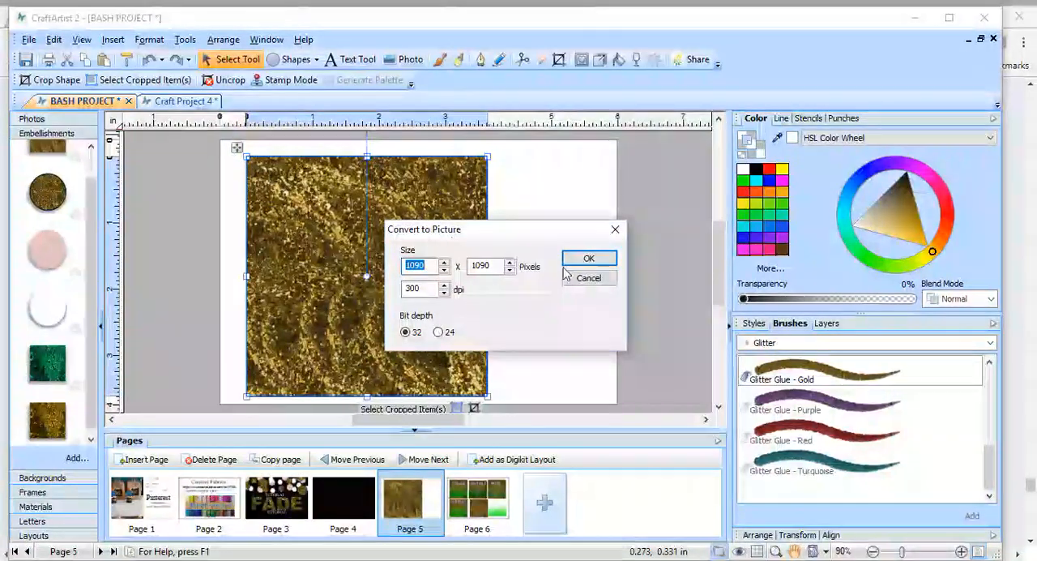
click(583, 261)
drag(458, 264, 478, 259)
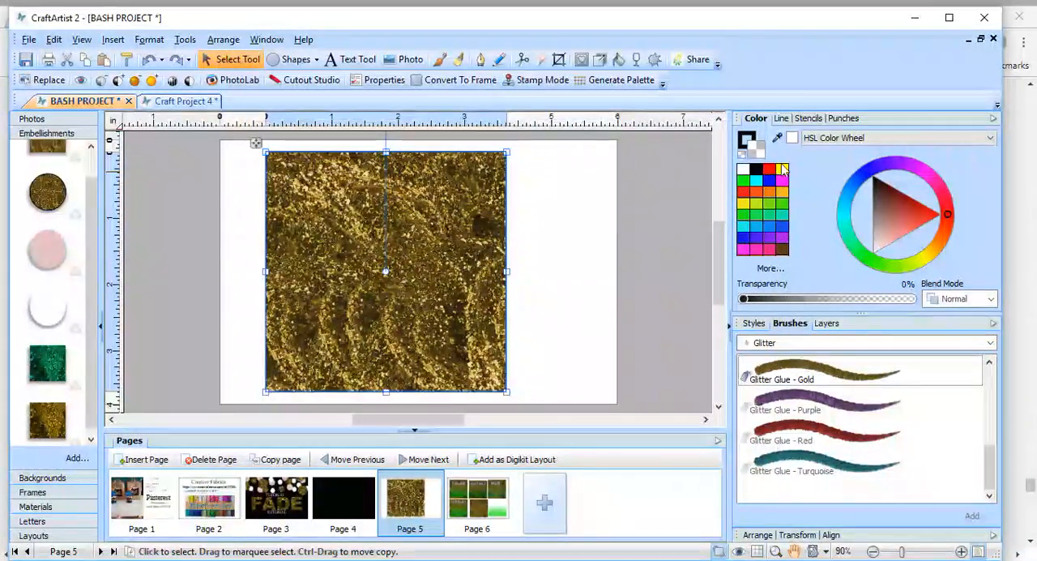
Try orange, yellow-green, blue-violet and green swatches on the glitter picture.
click(782, 168)
click(783, 192)
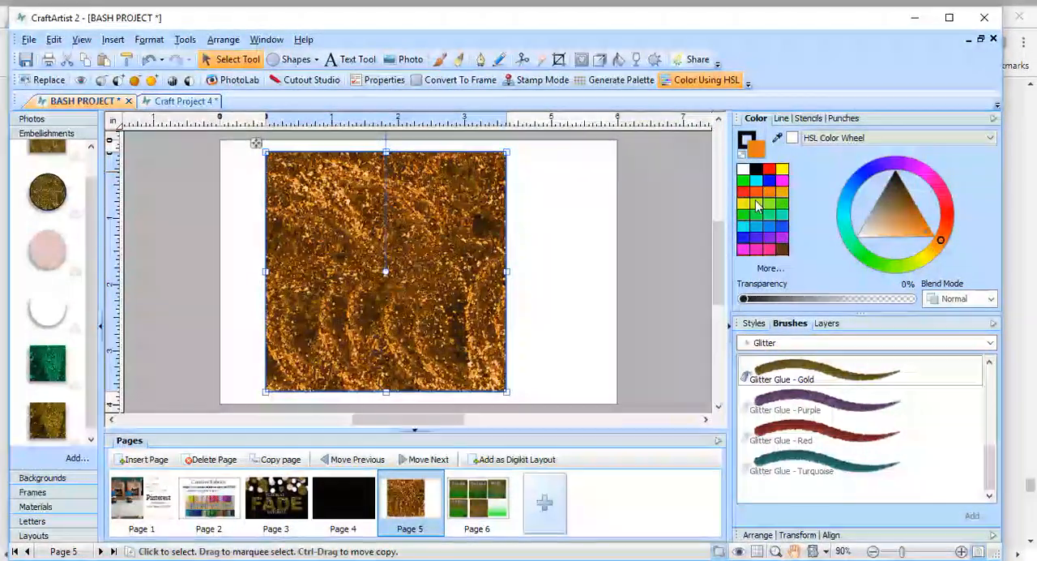
click(769, 215)
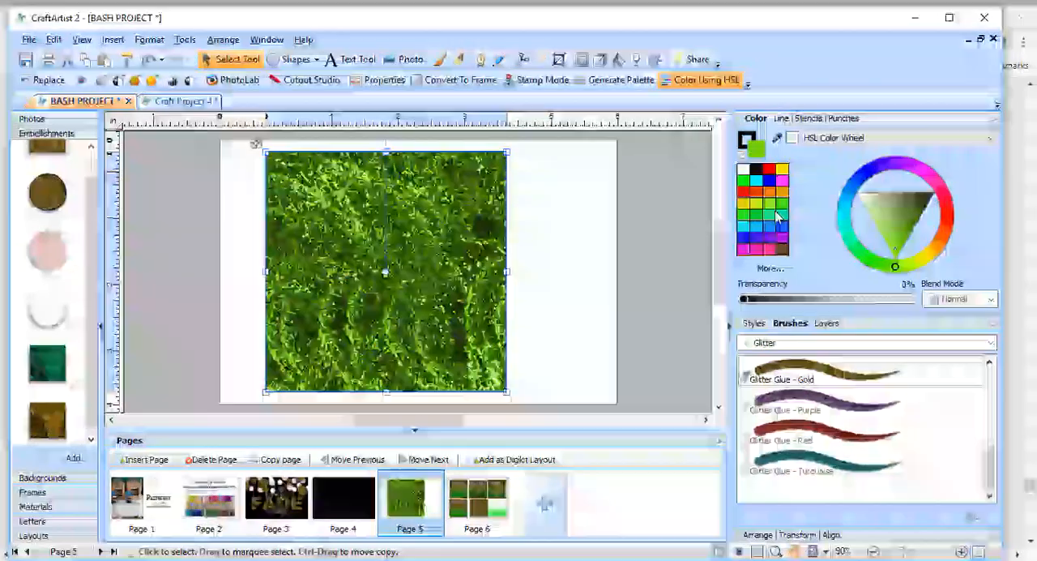
click(759, 240)
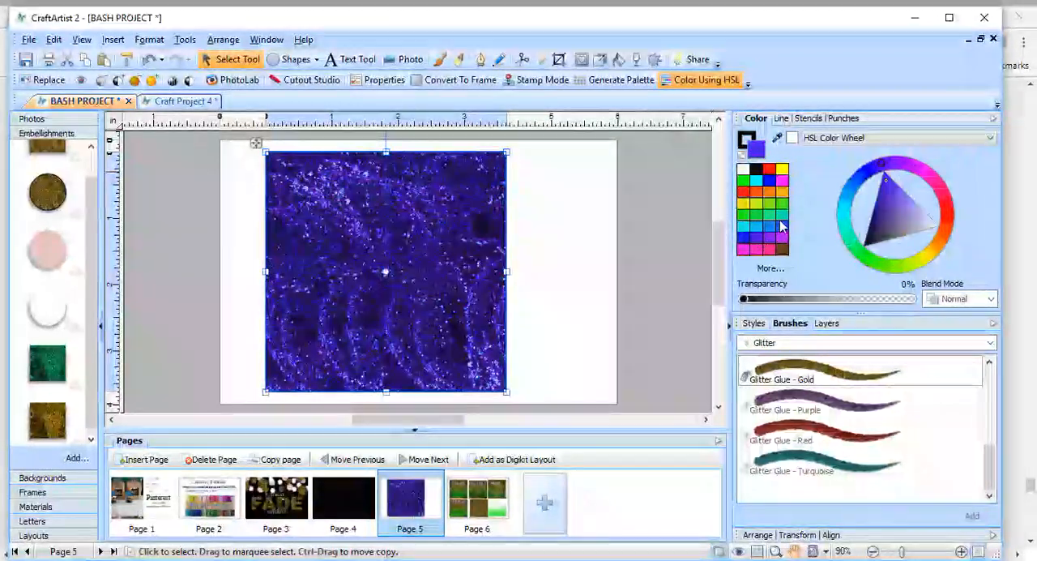
click(783, 215)
click(783, 201)
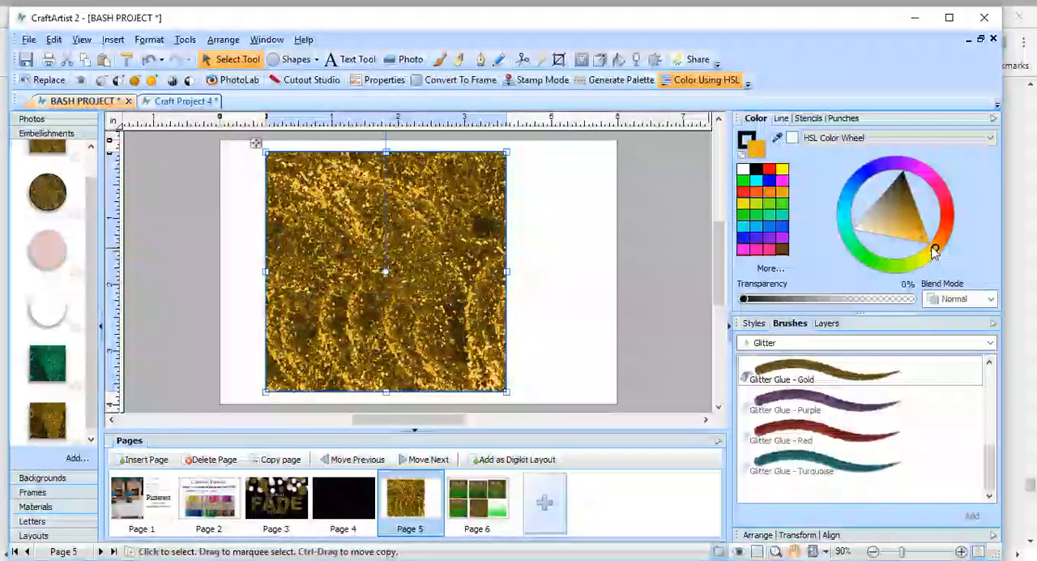
Try golden-orange hues from the color wheel on the glitter picture, and undo the last recoloring.
click(937, 241)
mouse_move(935, 241)
mouse_down()
mouse_move(898, 272)
mouse_move(940, 260)
mouse_move(948, 232)
mouse_move(938, 260)
mouse_up()
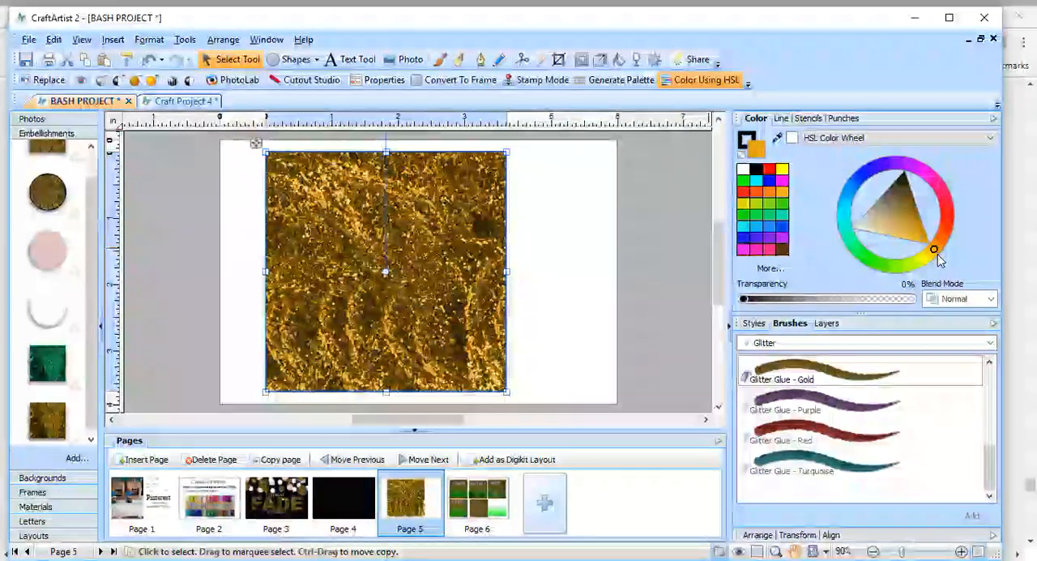
click(150, 59)
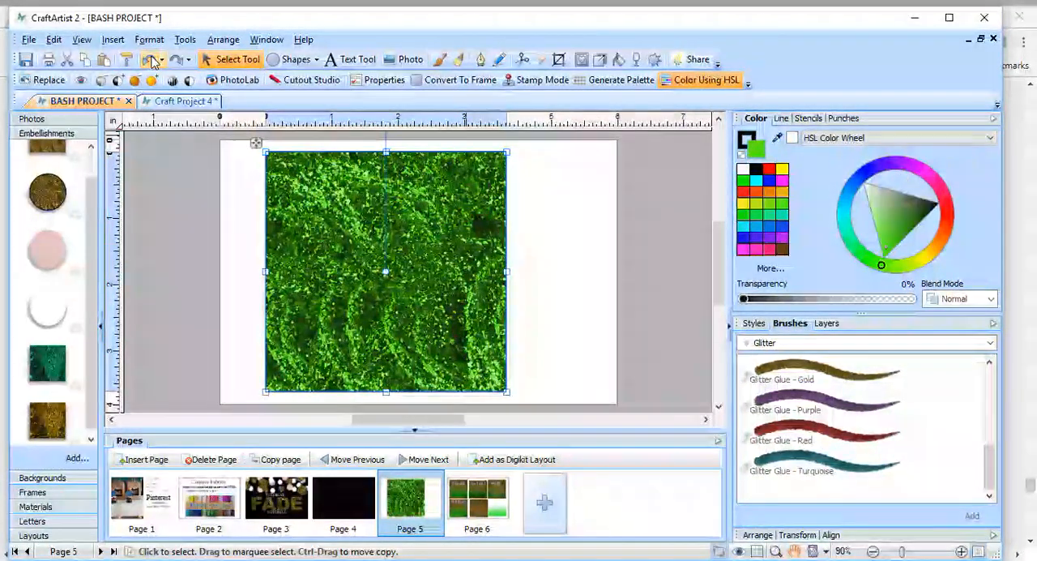
Replace the recolored glitter picture on page 5 with a fresh gold glitter square from the Embellishments collection.
click(68, 62)
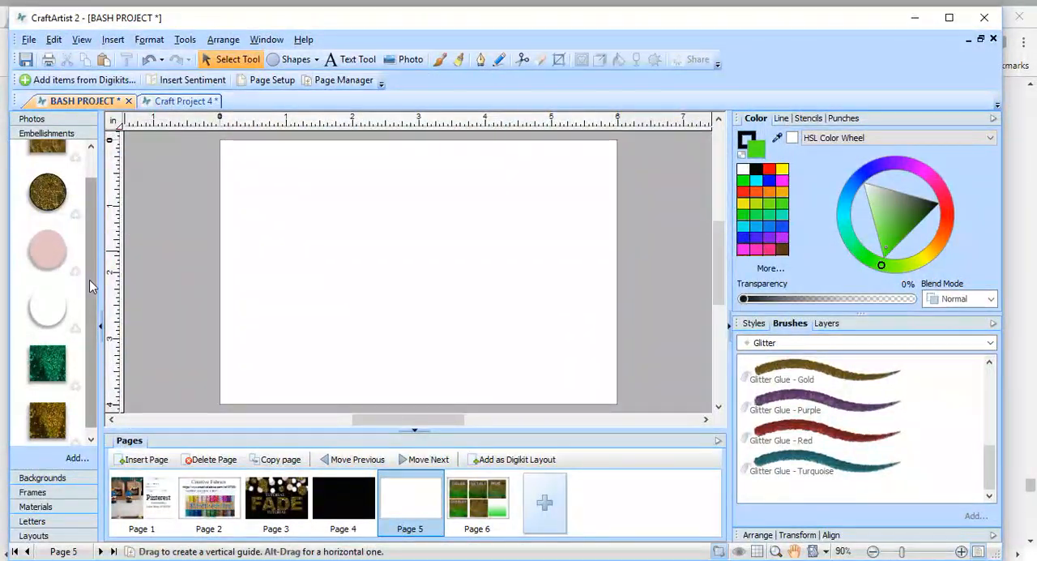
scroll(89, 279, up, 1)
drag(48, 180, 330, 263)
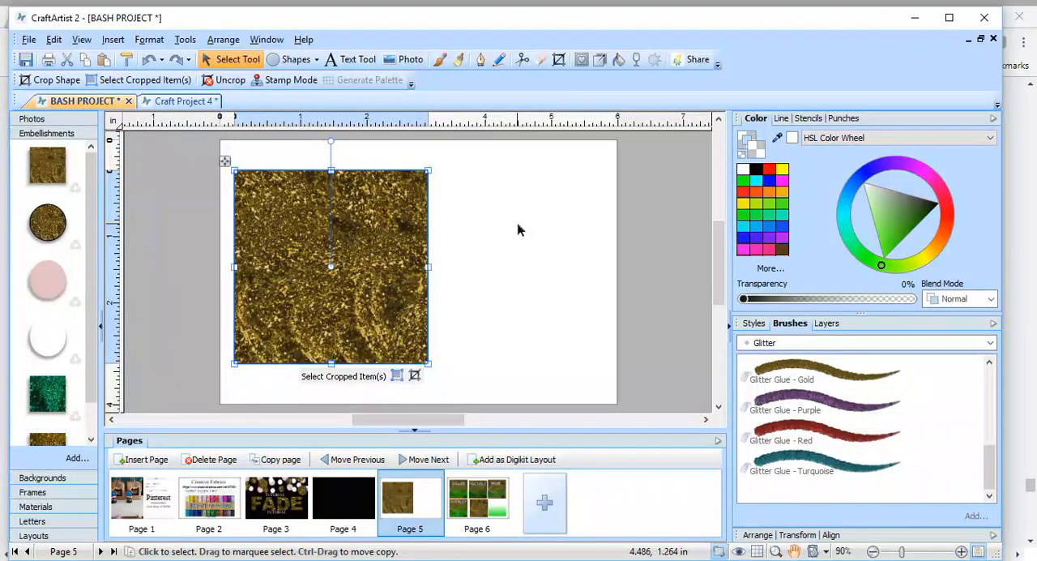
Draw a Quick Rectangle about 2.6 by 2.9 in beside the glitter square.
click(319, 61)
click(275, 86)
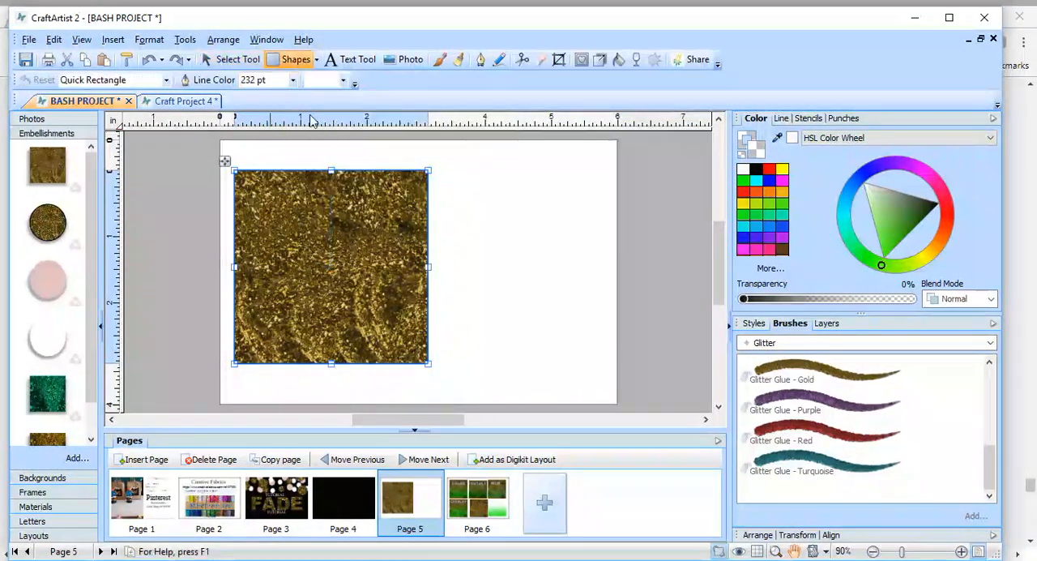
mouse_move(437, 167)
mouse_down()
mouse_move(475, 329)
mouse_move(509, 358)
mouse_move(574, 376)
mouse_move(614, 358)
mouse_up()
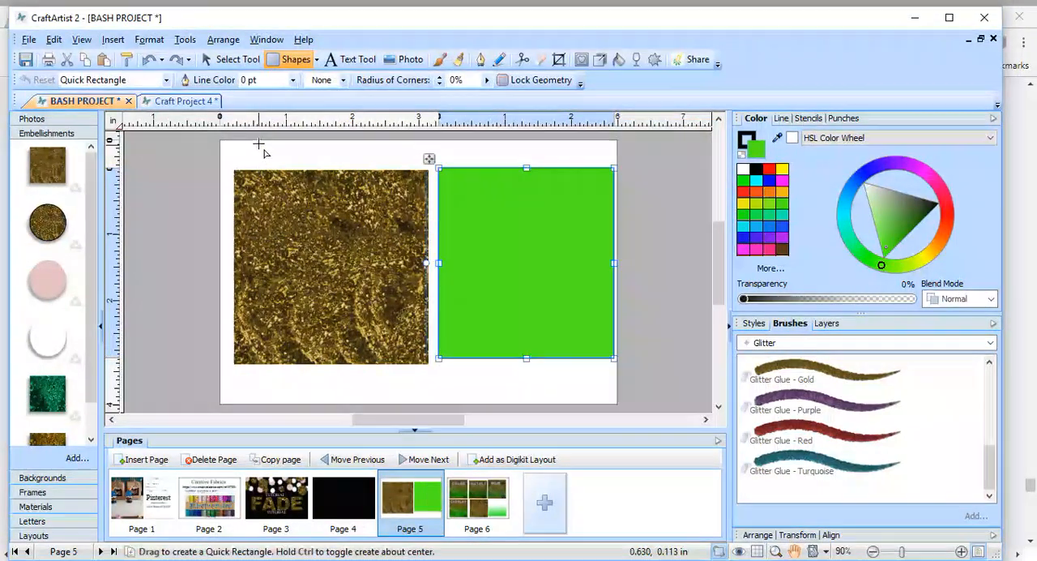
Move the green rectangle over the glitter square and resize it to about 2.9 by 2.9 in to cover the glitter.
click(232, 59)
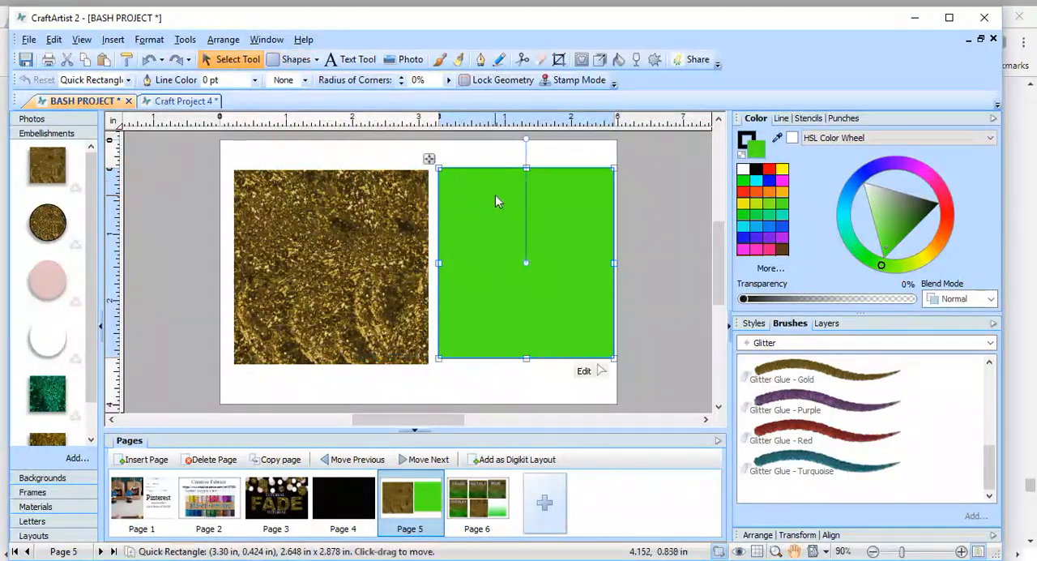
drag(495, 194, 292, 199)
drag(411, 266, 429, 262)
drag(334, 362, 333, 363)
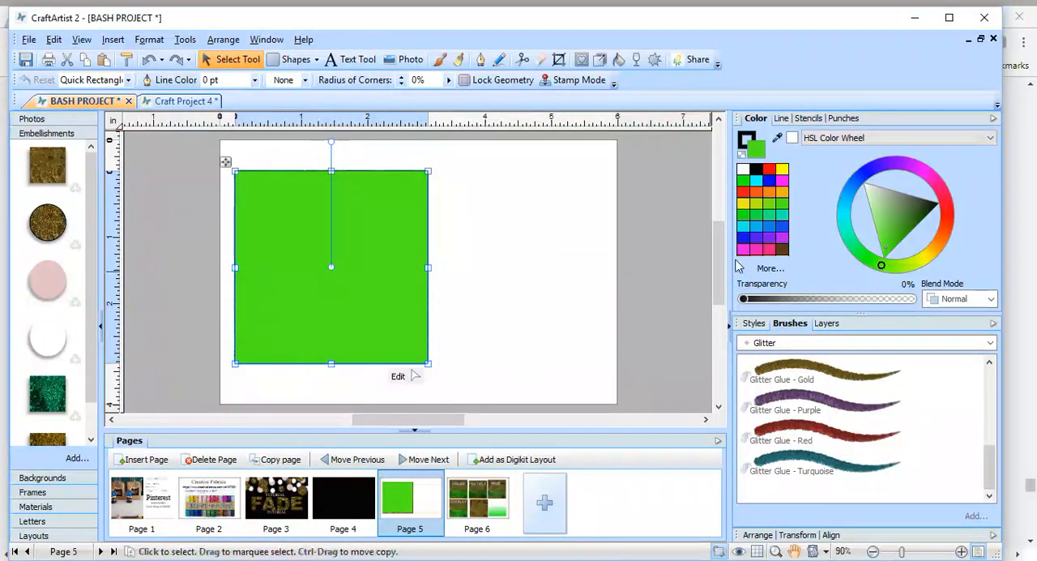
Fill the covering rectangle with golden orange and set its blend mode to Darken.
click(787, 195)
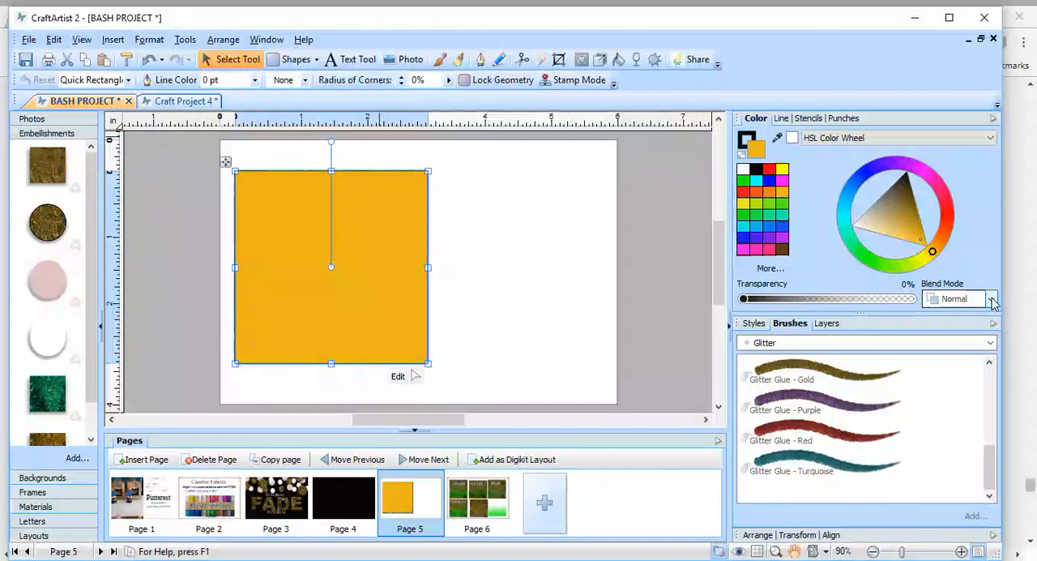
click(991, 299)
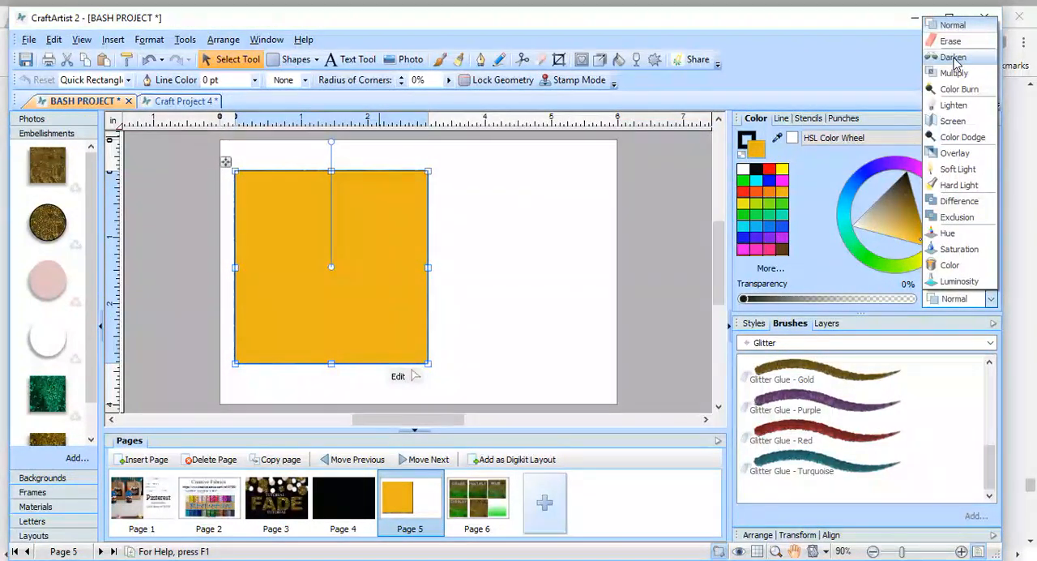
click(954, 59)
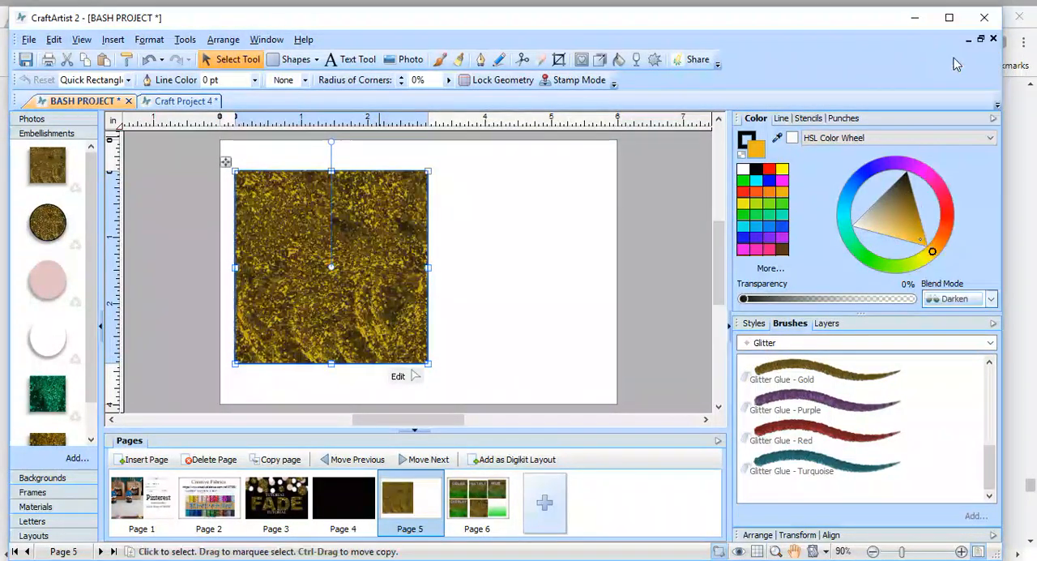
Try the Lighten and Screen blend modes in turn on the golden-orange rectangle.
click(990, 299)
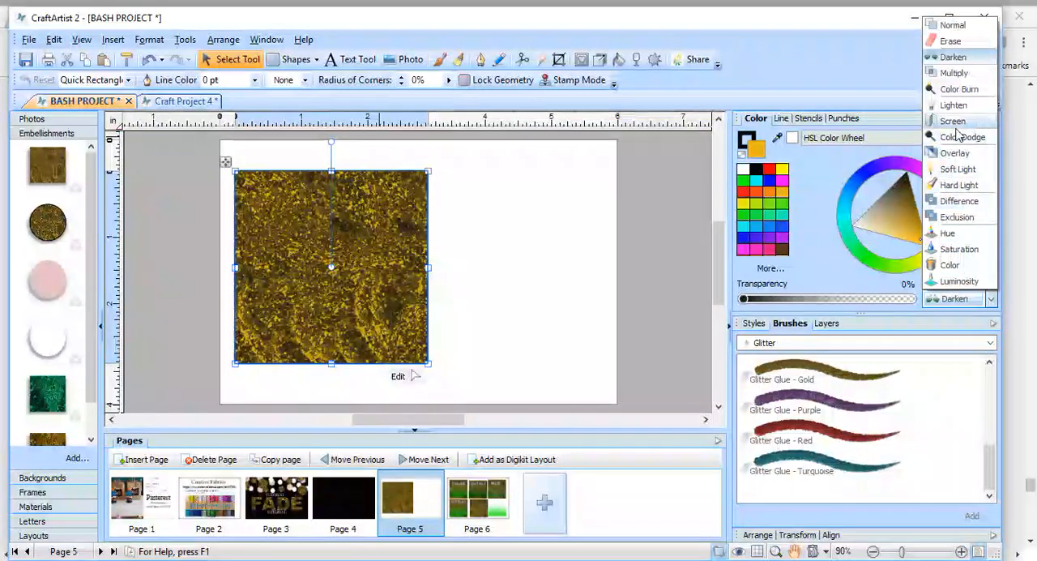
click(957, 106)
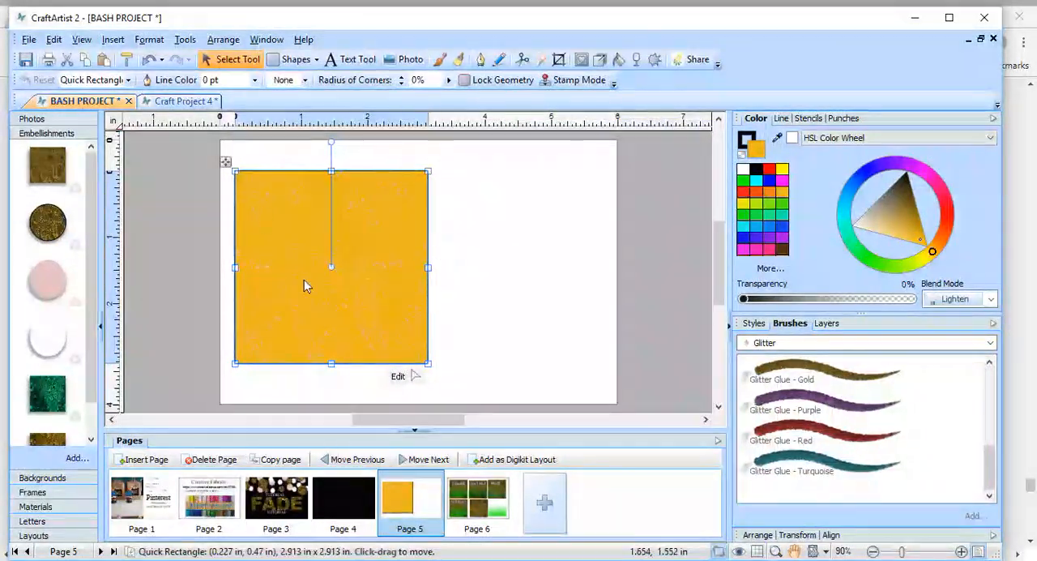
mouse_move(388, 333)
mouse_down()
mouse_move(516, 331)
mouse_move(570, 314)
mouse_move(495, 323)
mouse_move(498, 305)
mouse_move(377, 322)
mouse_up()
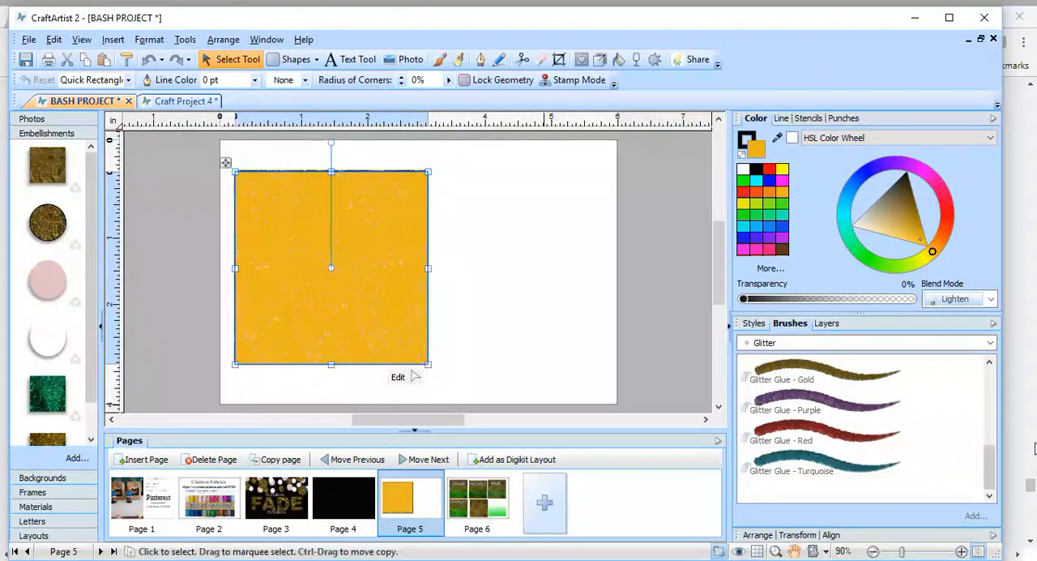
click(991, 300)
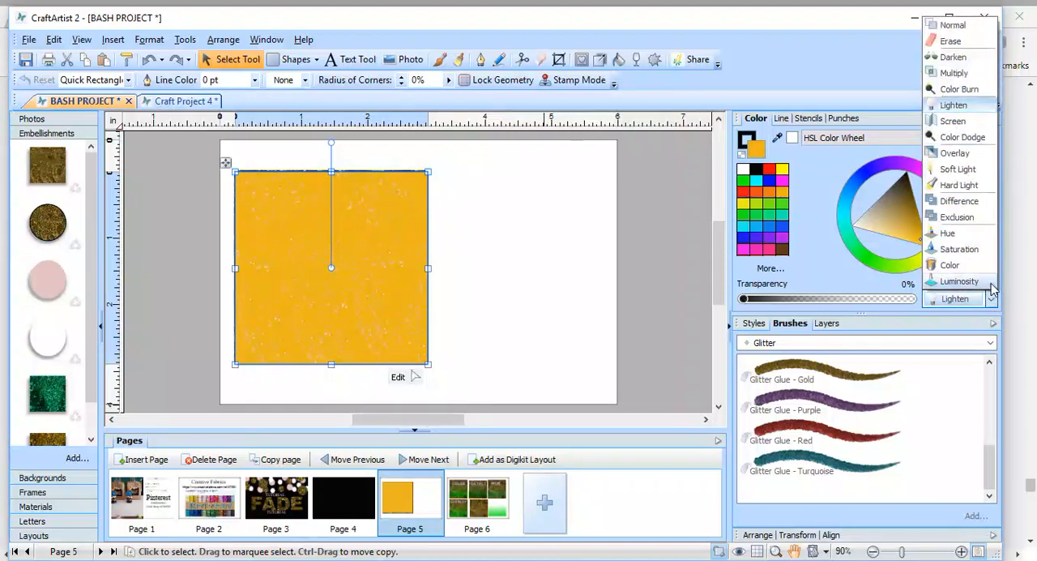
click(952, 121)
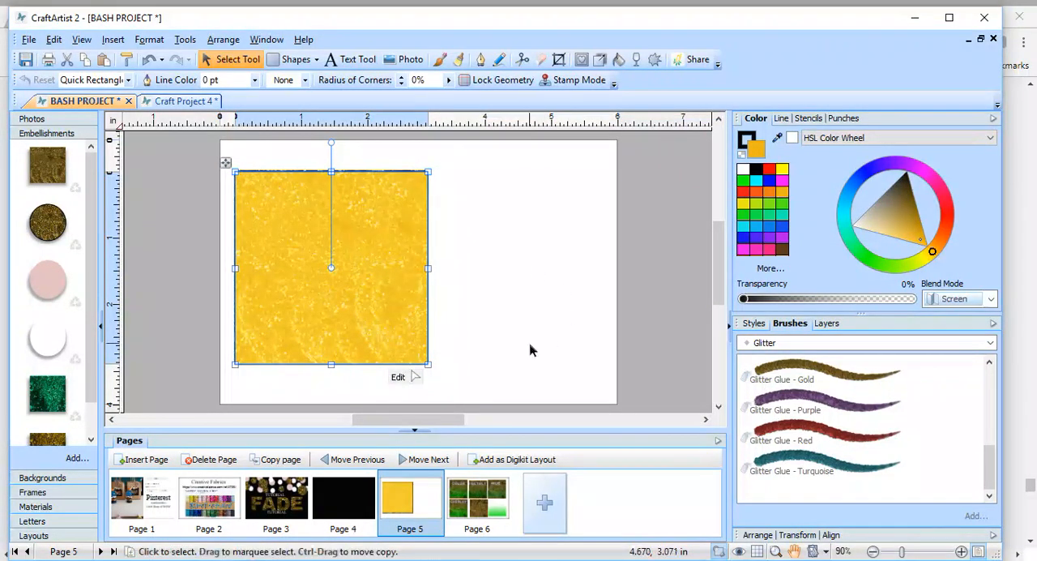
Set the golden-orange rectangle's blend mode to Overlay and nudge it slightly over the glitter square.
click(991, 139)
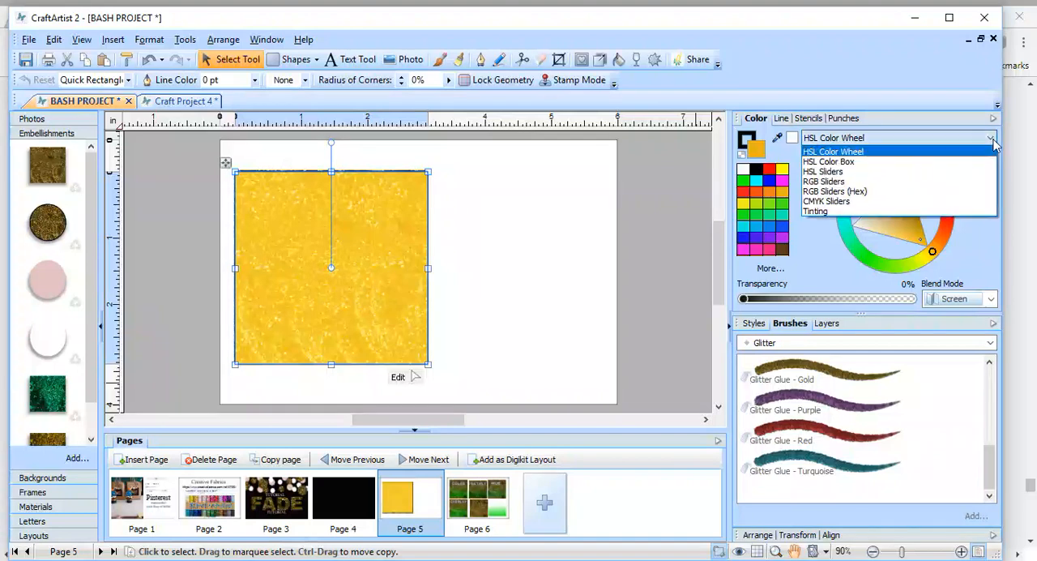
click(991, 301)
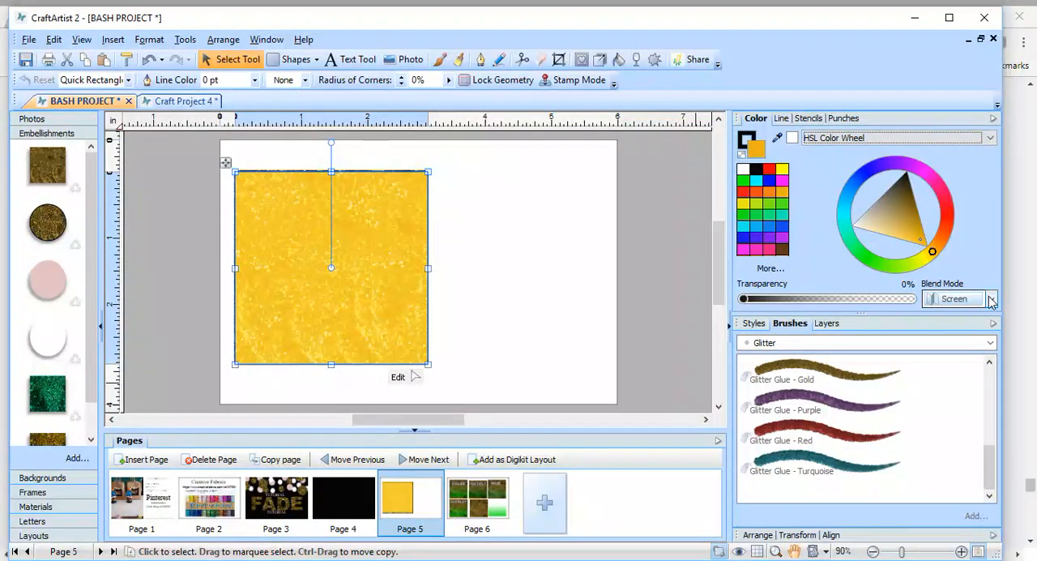
click(991, 300)
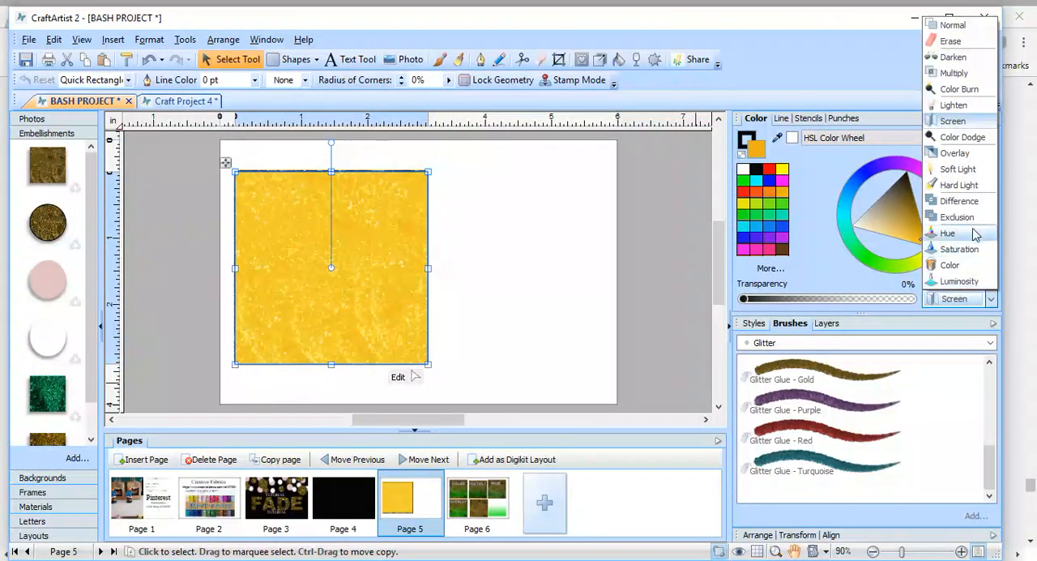
click(954, 153)
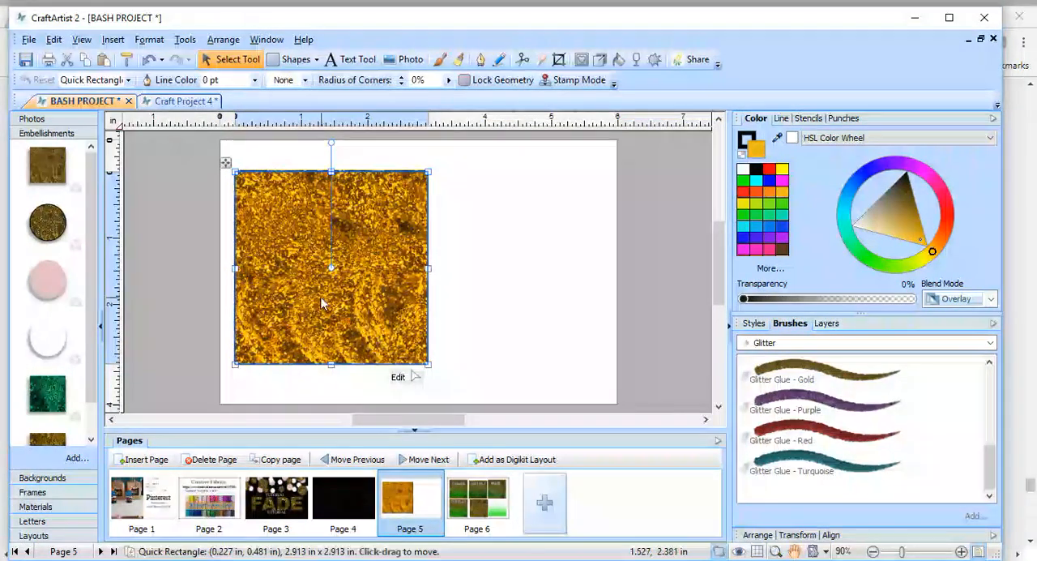
mouse_move(316, 324)
mouse_down()
mouse_move(543, 323)
mouse_move(322, 325)
mouse_up()
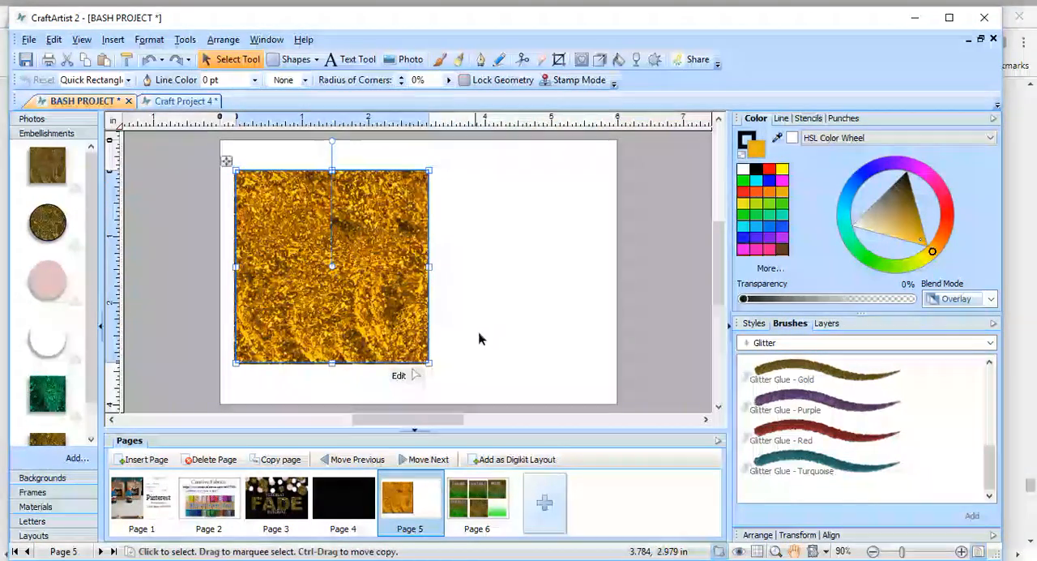
Group the golden-orange rectangle with the glitter square beneath it.
click(486, 310)
drag(458, 152, 114, 407)
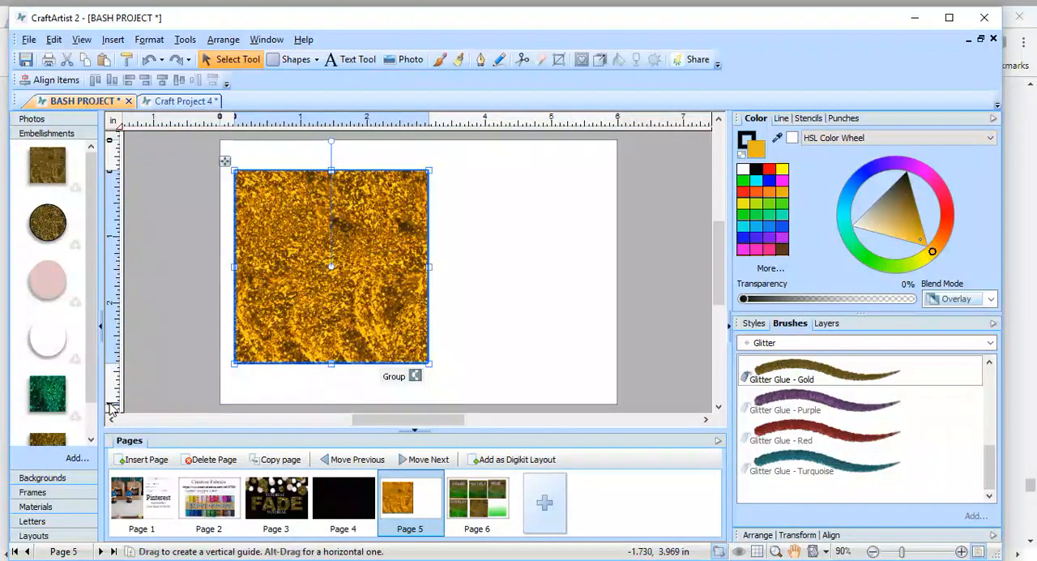
click(415, 376)
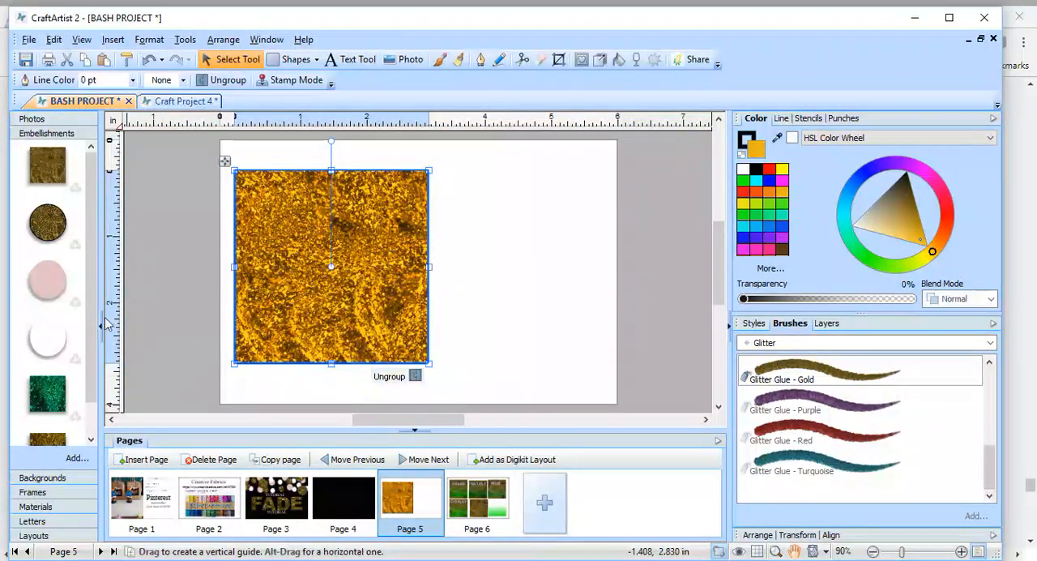
Save the grouped gold glitter square to the Embellishments collection.
drag(259, 313, 8, 288)
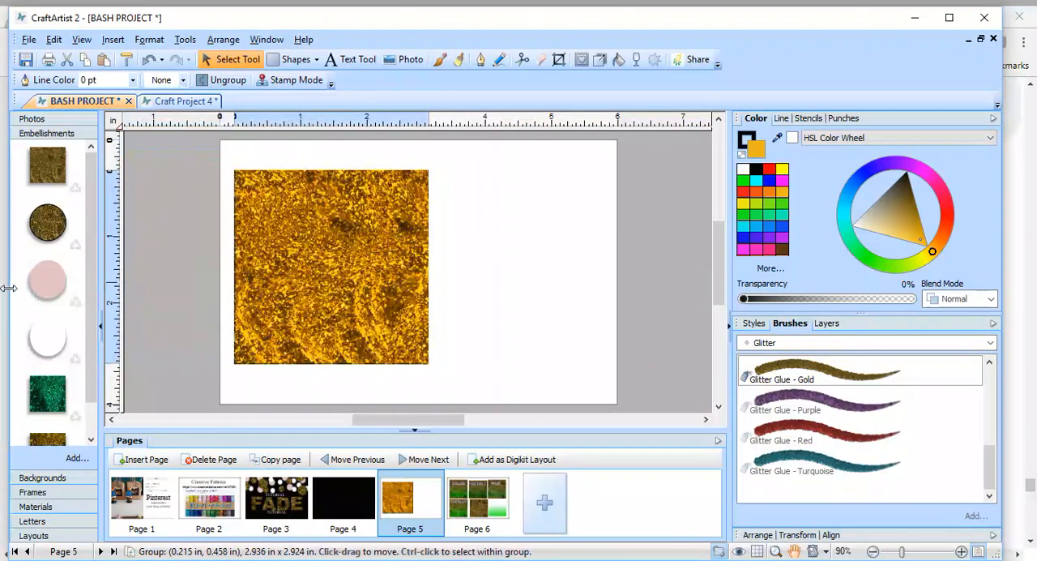
scroll(95, 235, down, 1)
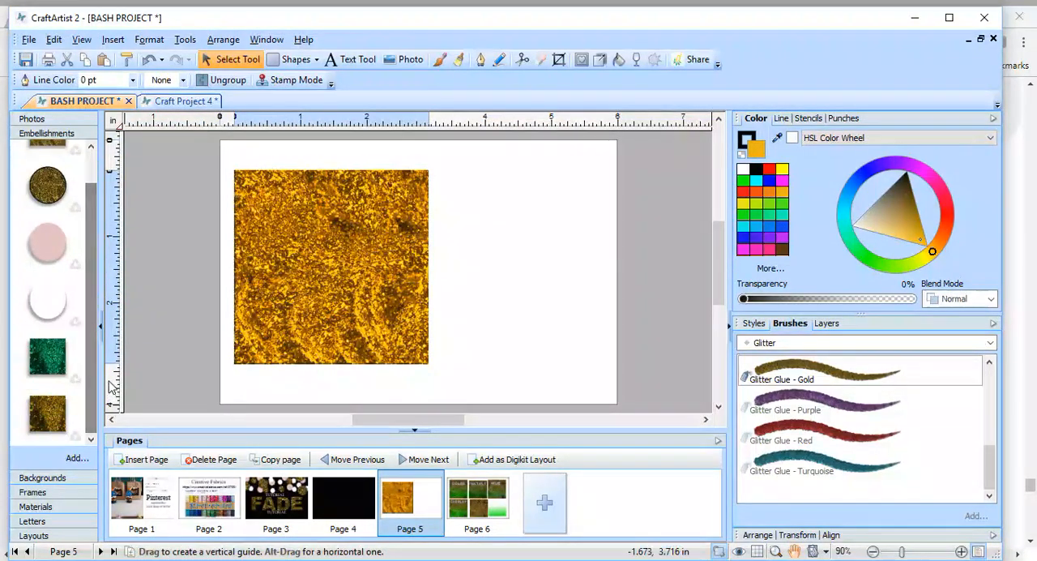
scroll(91, 392, up, 1)
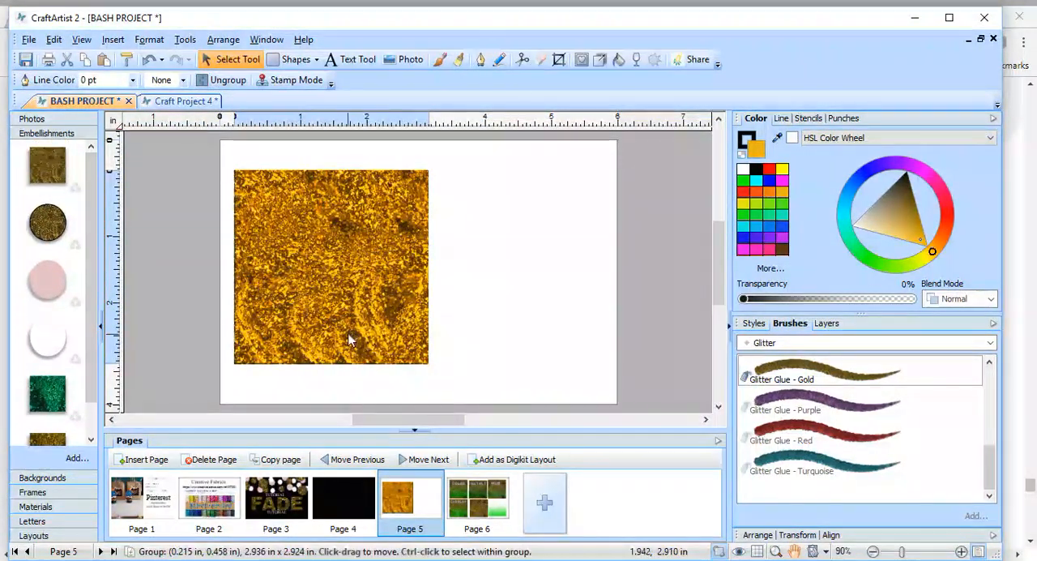
drag(455, 148, 163, 418)
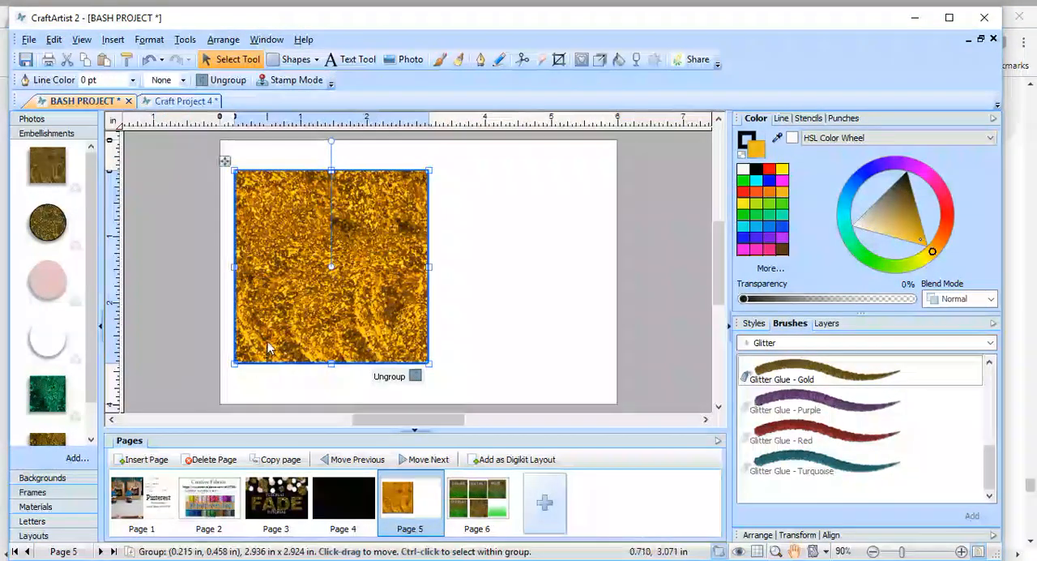
drag(264, 334, 76, 348)
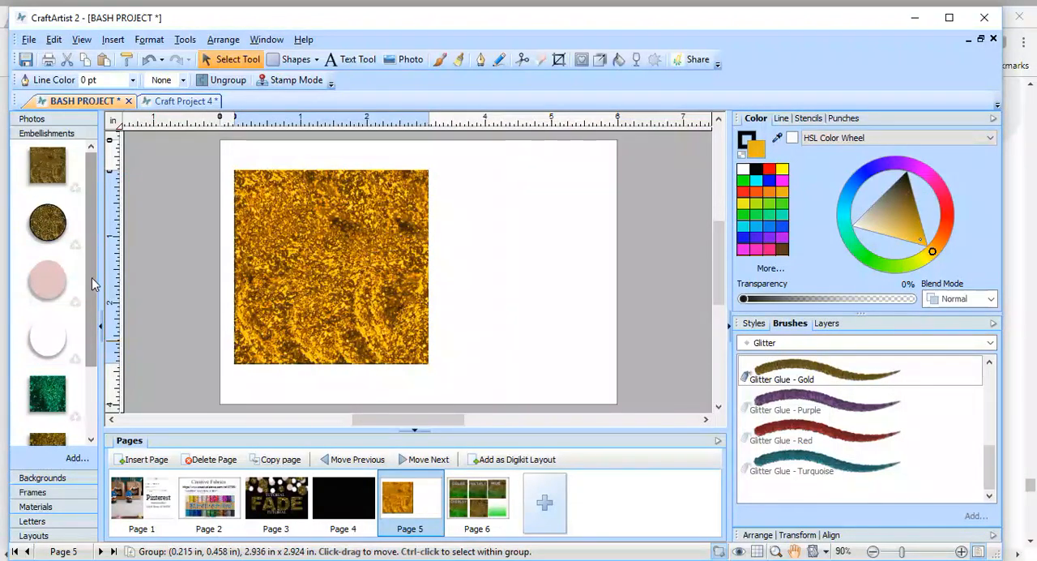
Add the saved gold glitter embellishment to the page beside the original square and ungroup the copy.
drag(91, 277, 107, 406)
drag(50, 426, 570, 322)
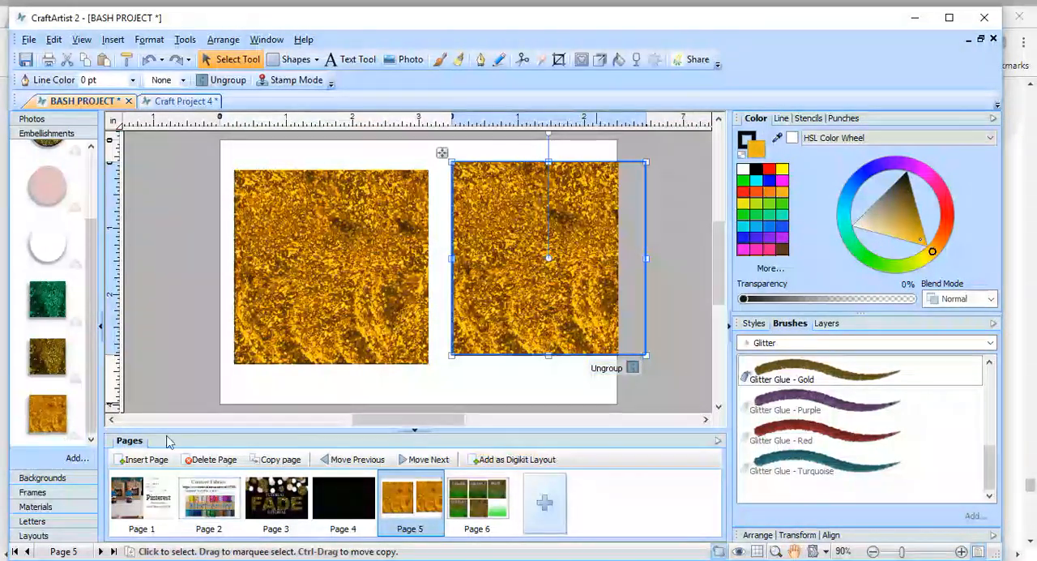
click(634, 369)
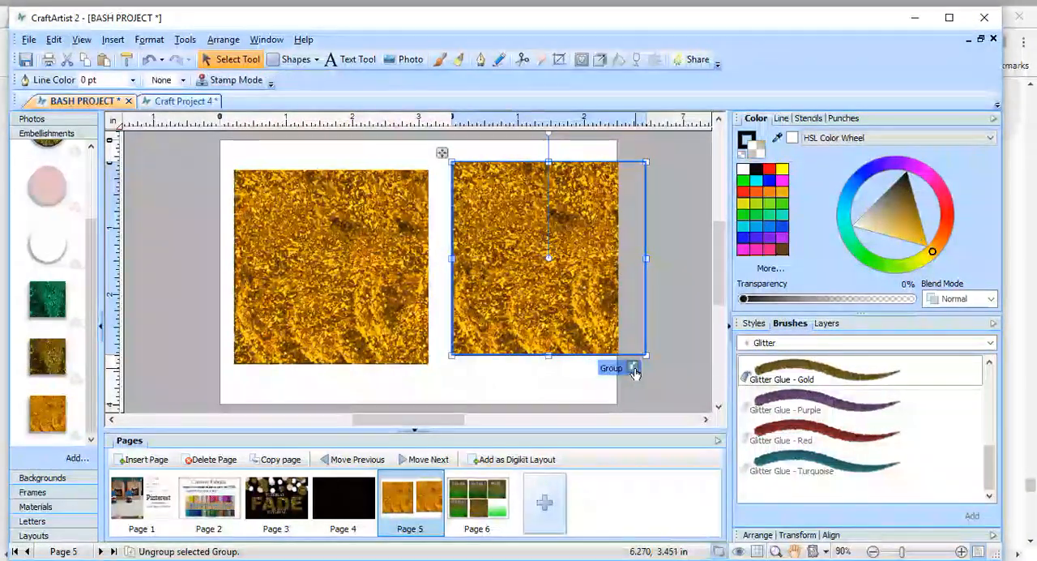
Recolor the copy's overlay rectangle, trying yellow, lime, green and turquoise swatches before settling on red.
click(684, 220)
click(589, 262)
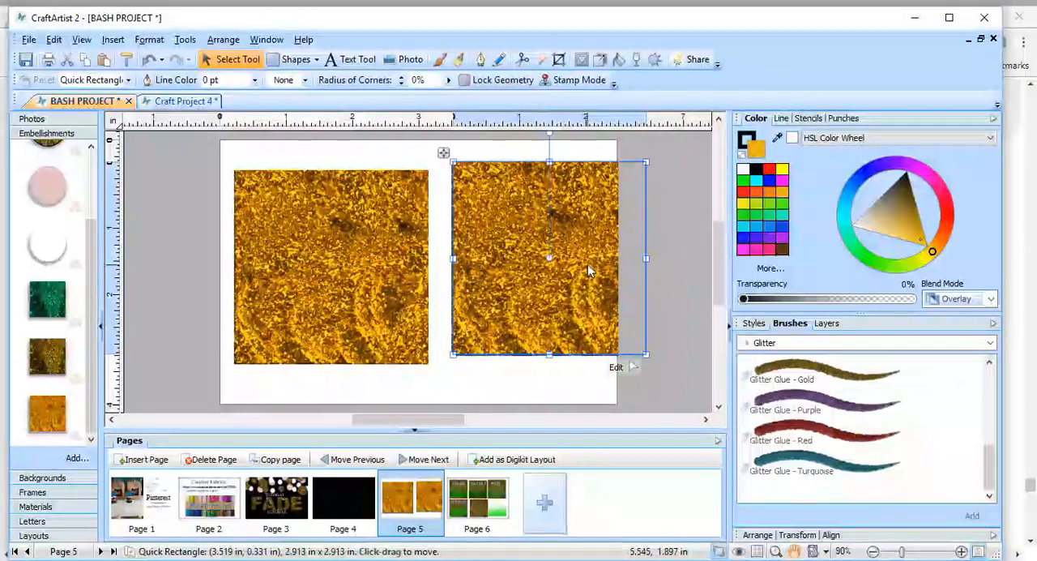
mouse_move(590, 261)
mouse_down()
mouse_move(652, 258)
mouse_move(586, 260)
mouse_up()
click(748, 208)
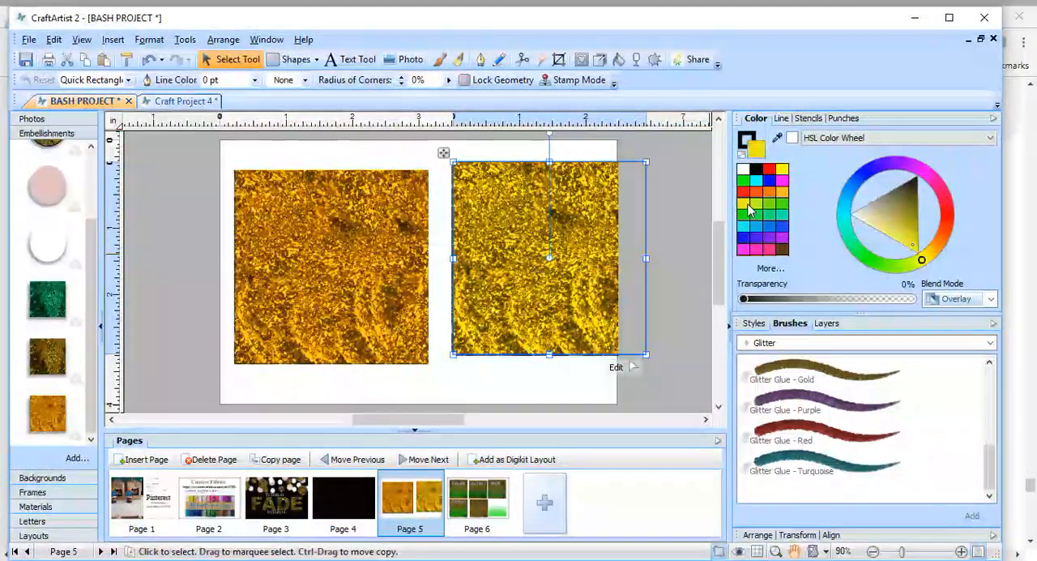
click(757, 207)
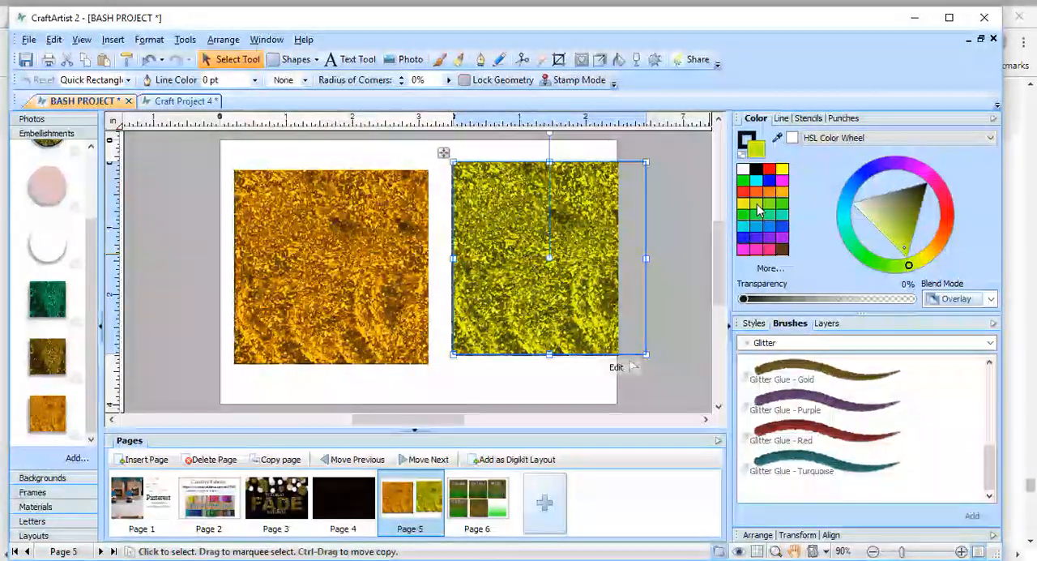
click(770, 207)
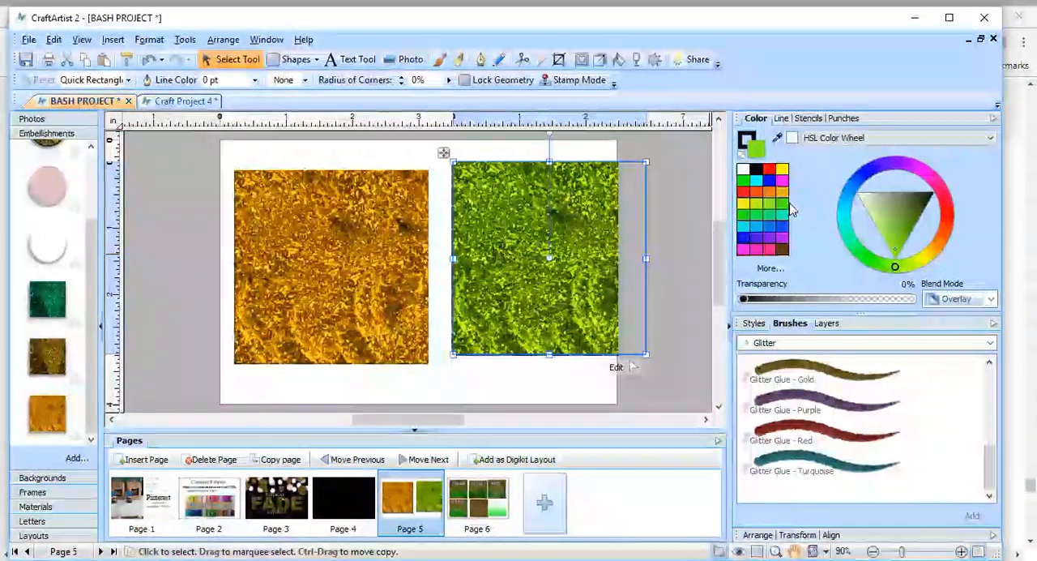
click(747, 232)
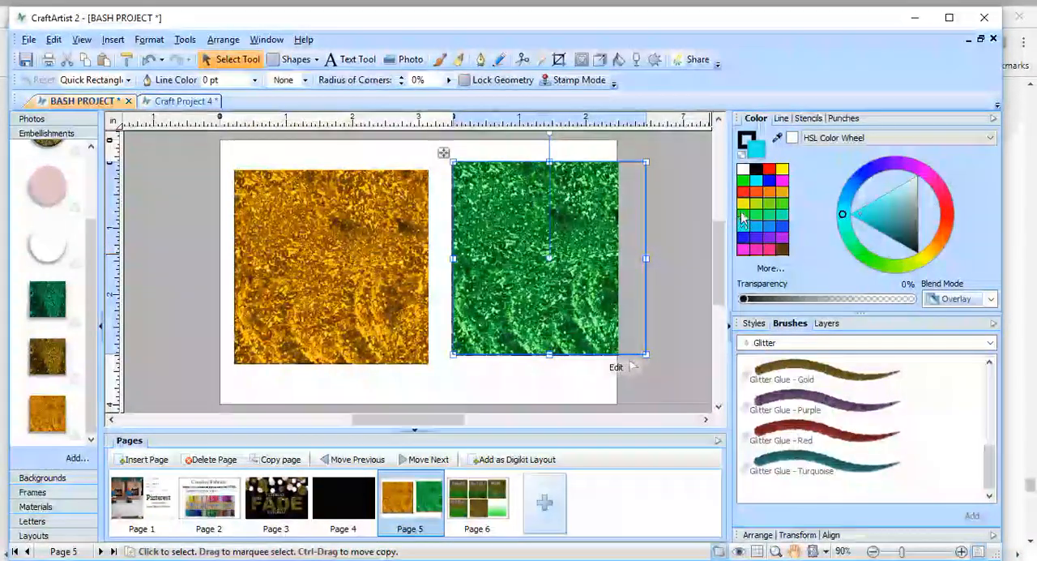
click(745, 208)
click(745, 195)
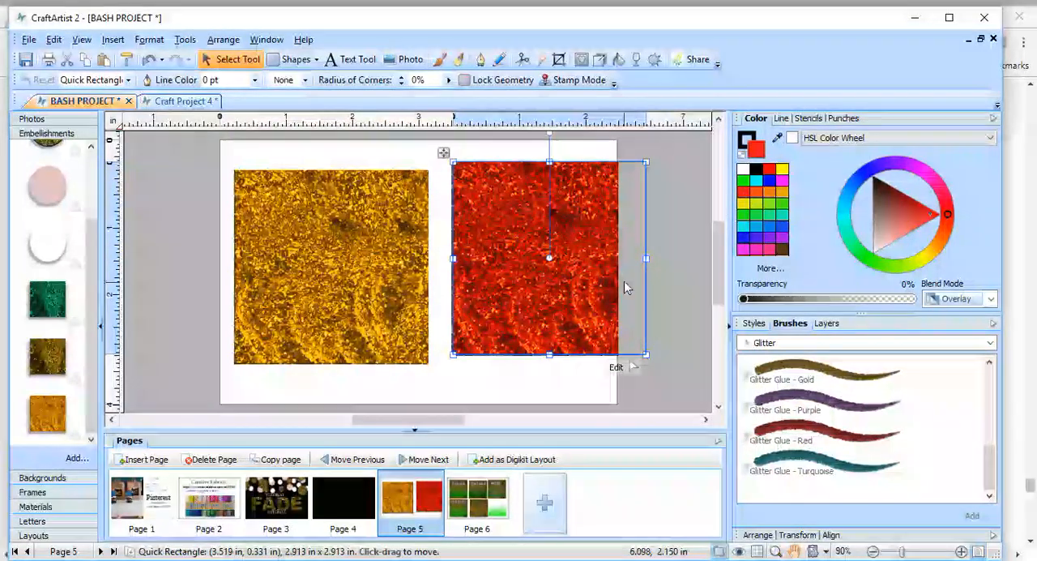
Move the red rectangle partly aside, try tinting the uncovered glitter square red, and undo the tint.
drag(624, 280, 476, 281)
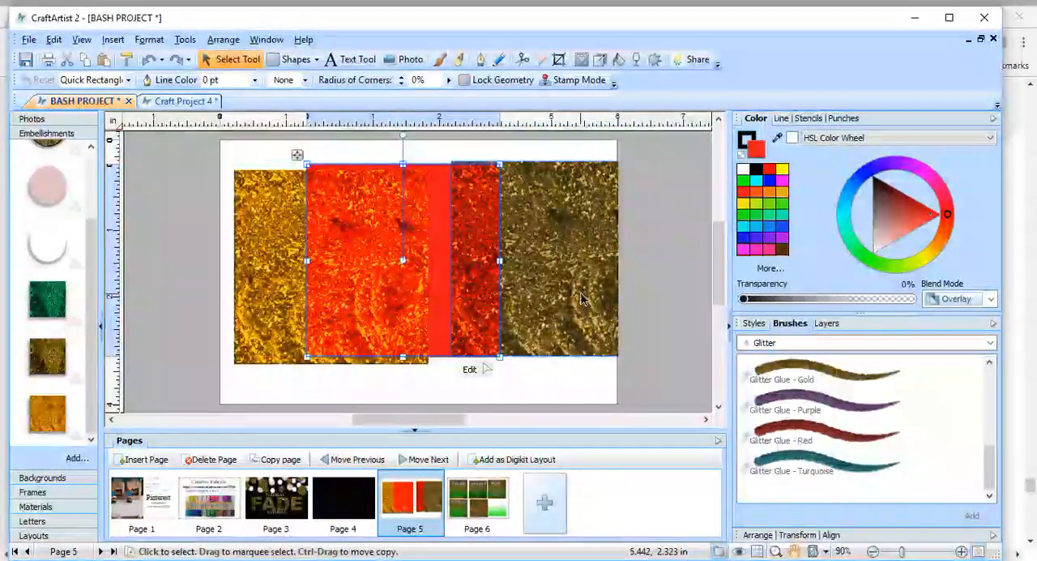
click(580, 298)
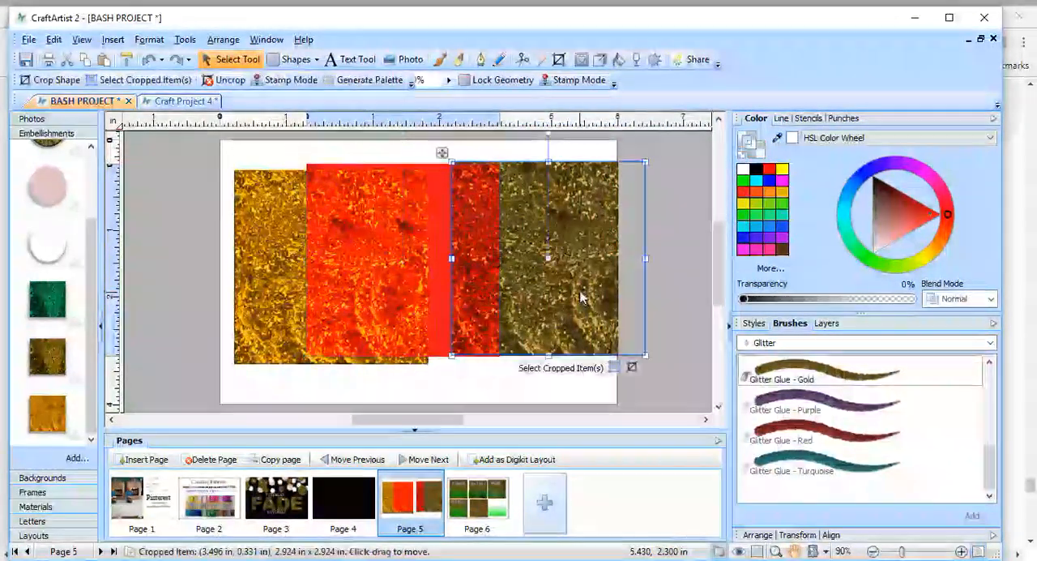
click(746, 197)
drag(418, 282, 424, 282)
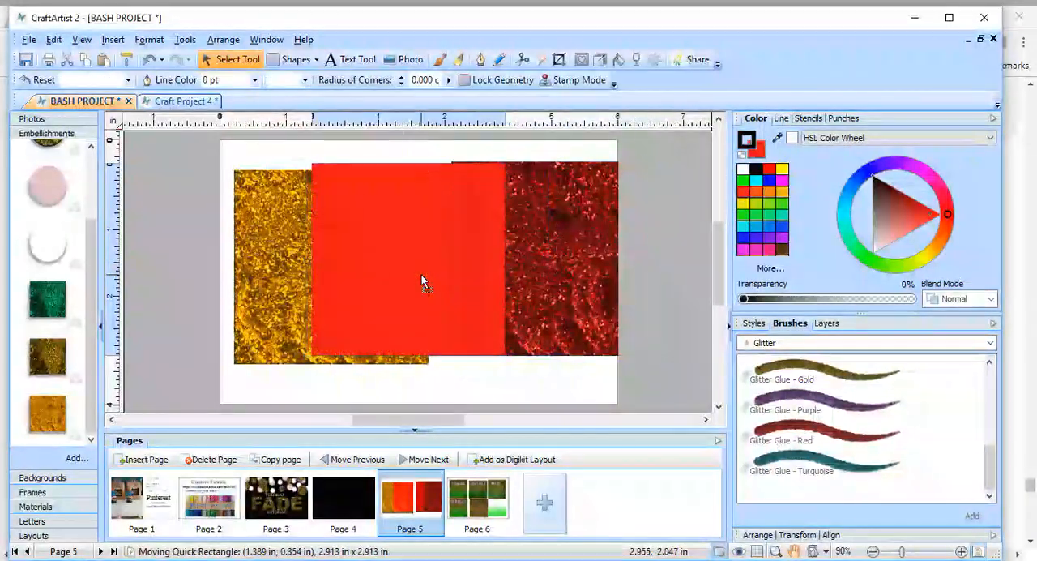
click(148, 60)
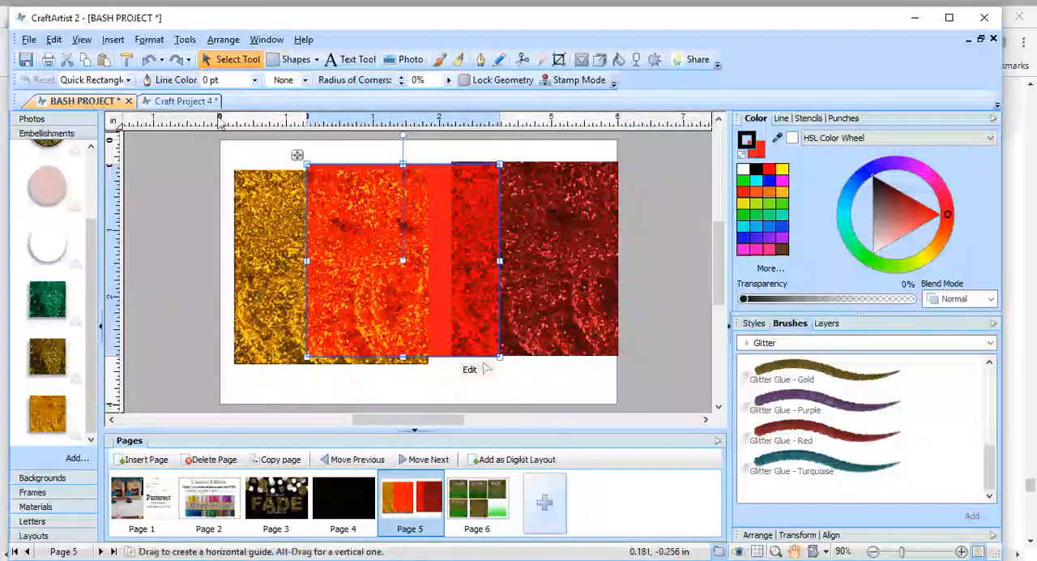
click(148, 59)
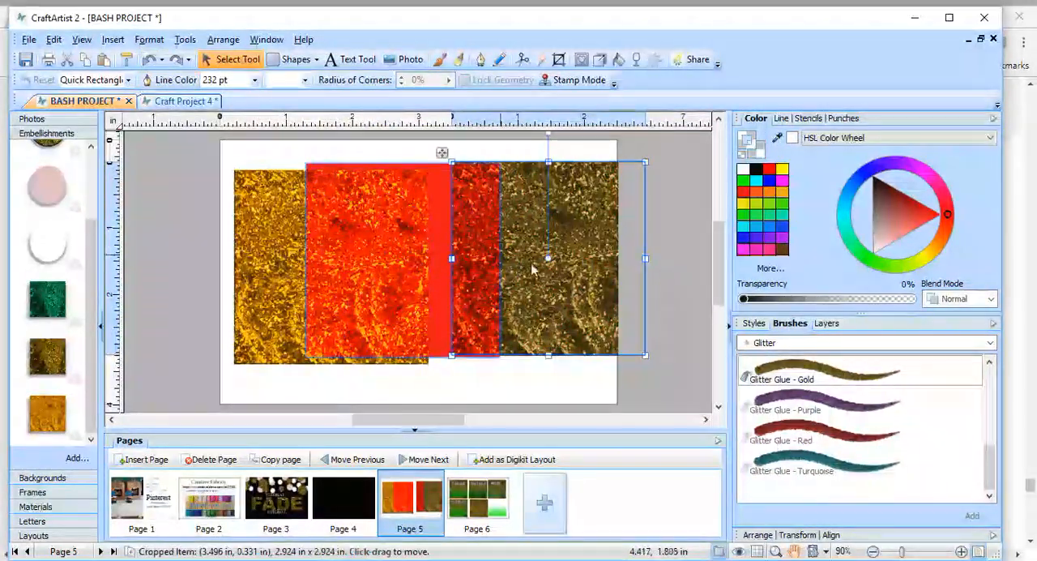
Place the red rectangle over the second glitter square and extend its height slightly to cover it.
drag(432, 273, 567, 276)
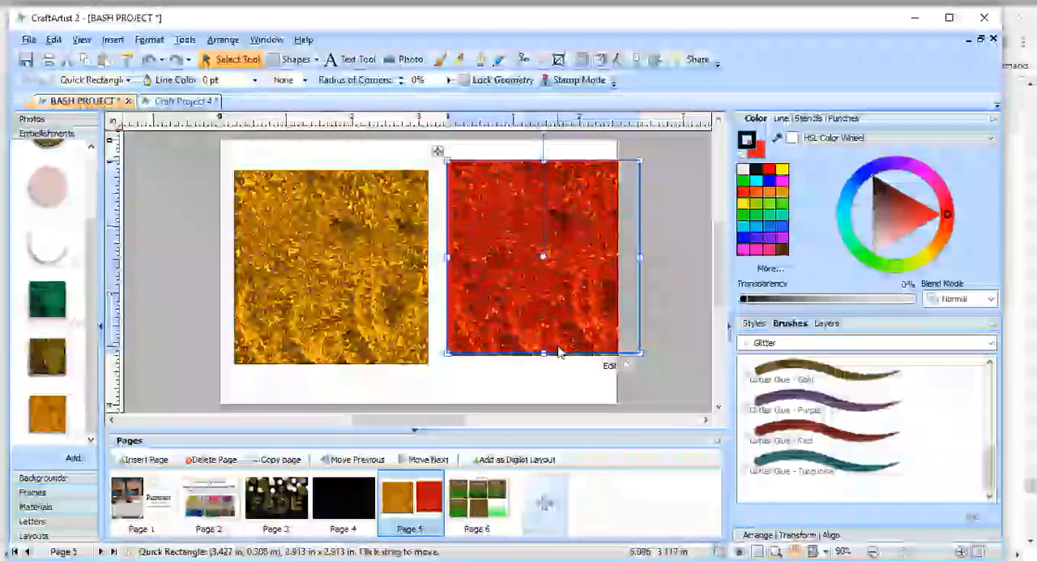
drag(546, 350, 544, 357)
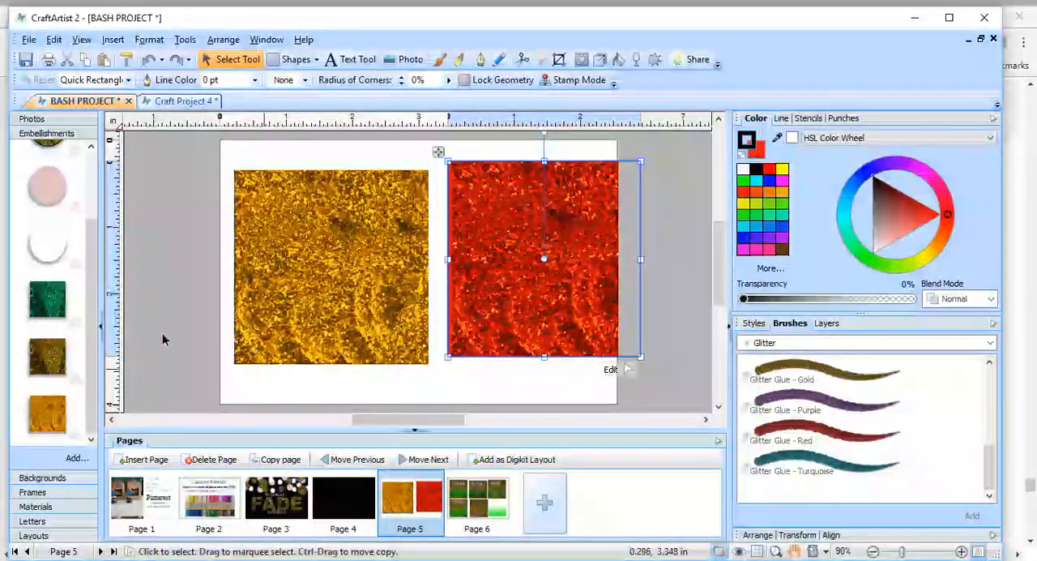
Ungroup the original gold glitter square and select its golden-orange overlay rectangle.
click(332, 243)
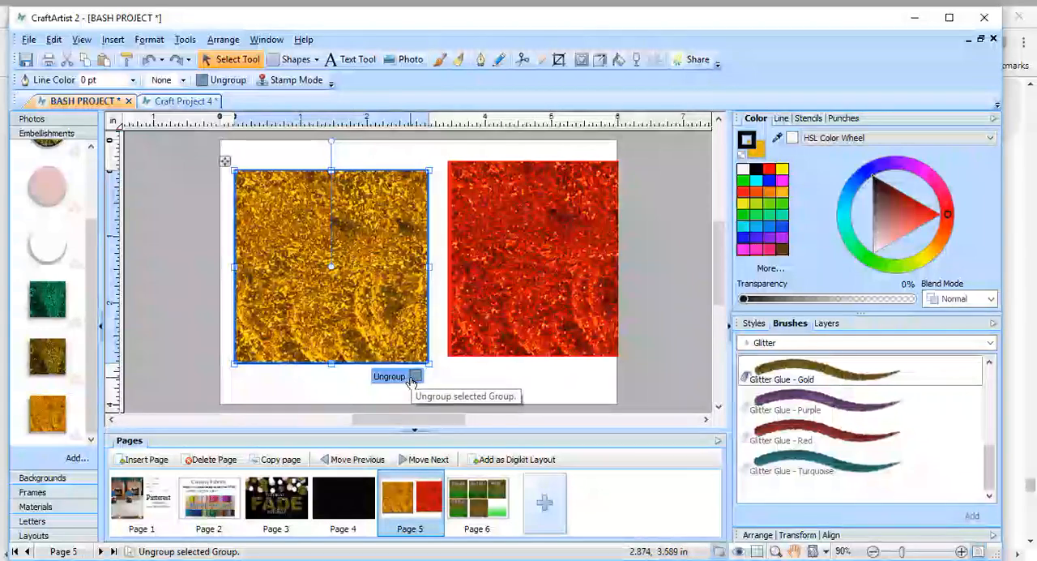
click(443, 380)
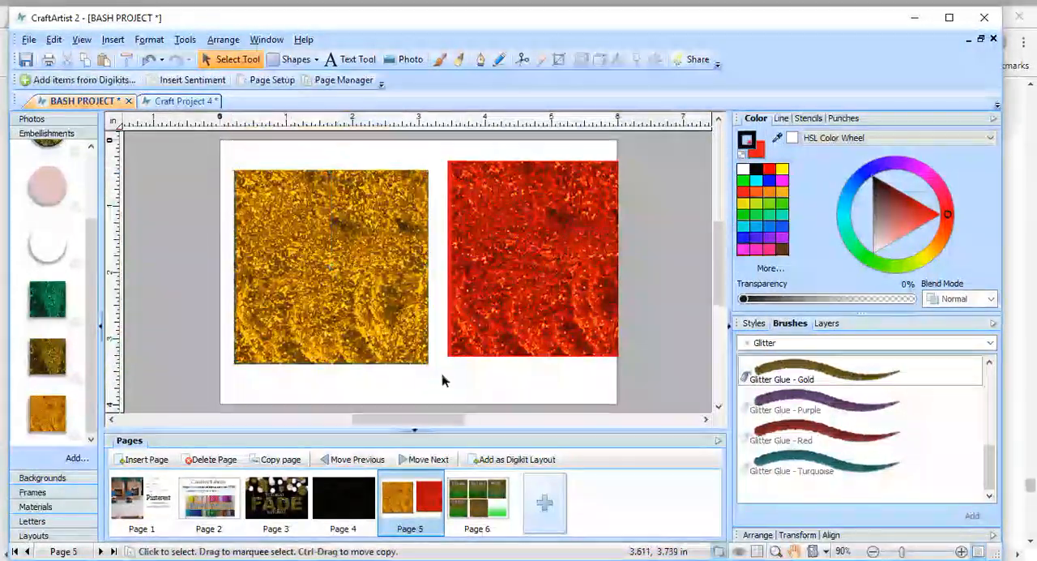
click(351, 219)
mouse_move(349, 214)
mouse_down()
mouse_move(308, 229)
mouse_move(340, 220)
mouse_up()
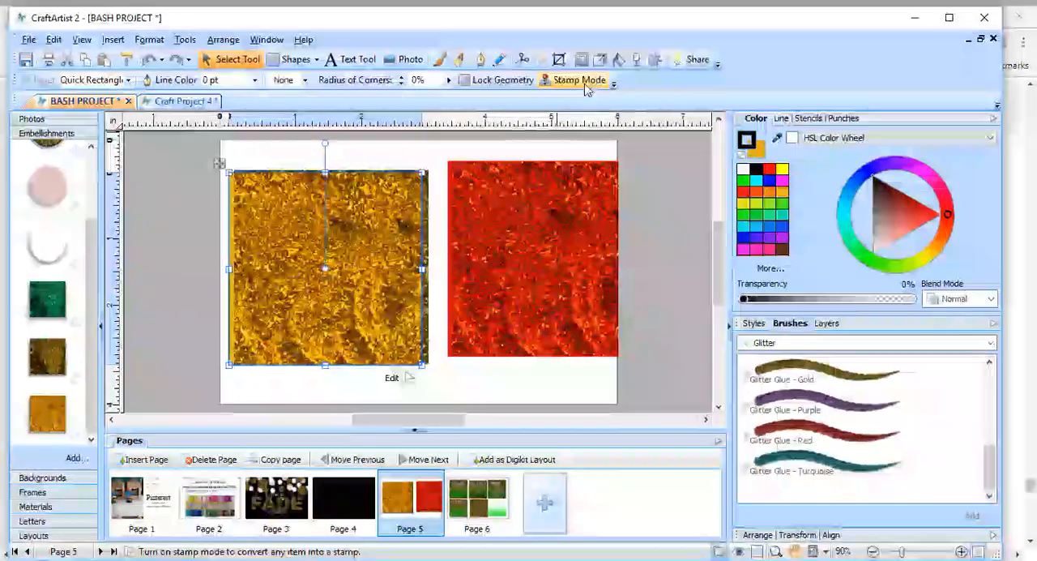
Apply a gradient transparency to the golden-orange rectangle, fading from its upper edge down past the middle.
click(637, 60)
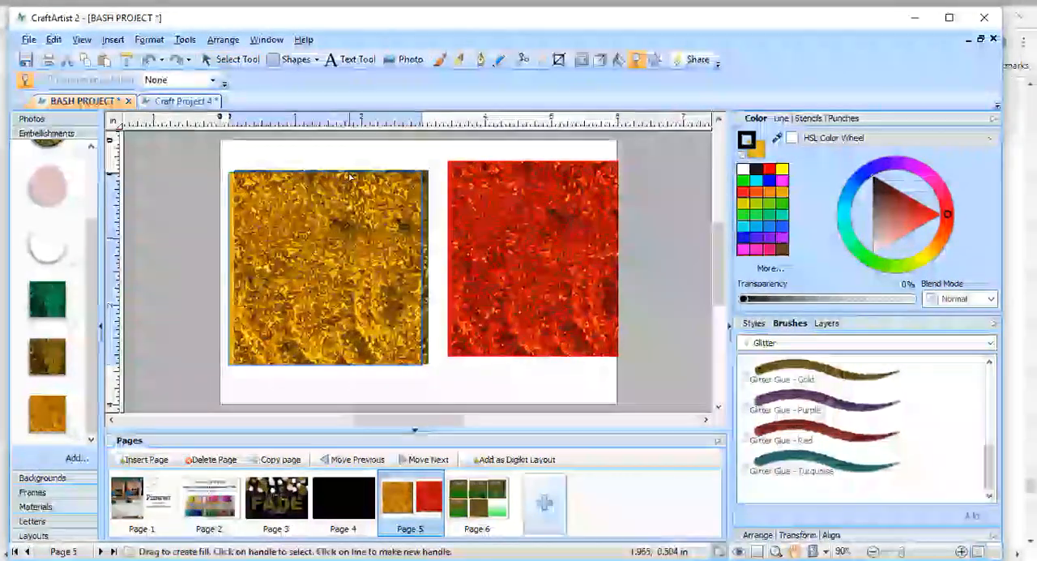
drag(341, 180, 355, 292)
click(242, 152)
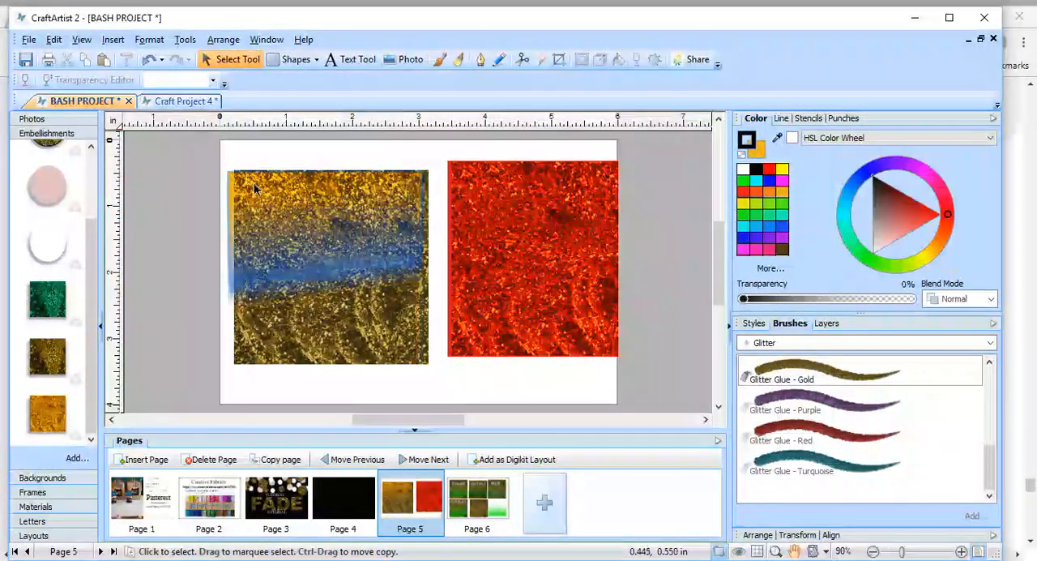
Realign the faded golden-orange rectangle over the original glitter square.
click(263, 186)
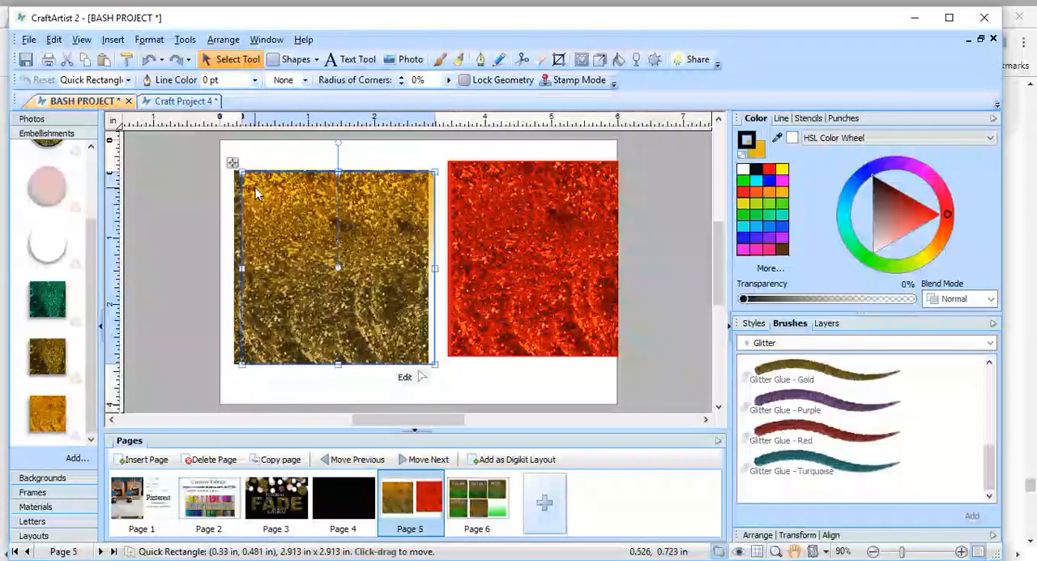
drag(243, 190, 247, 186)
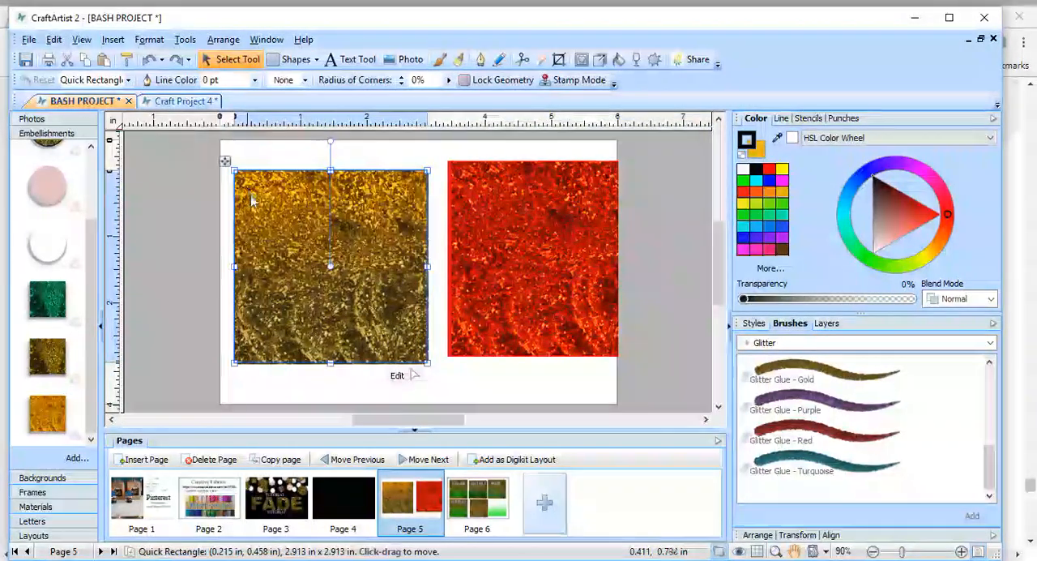
click(426, 268)
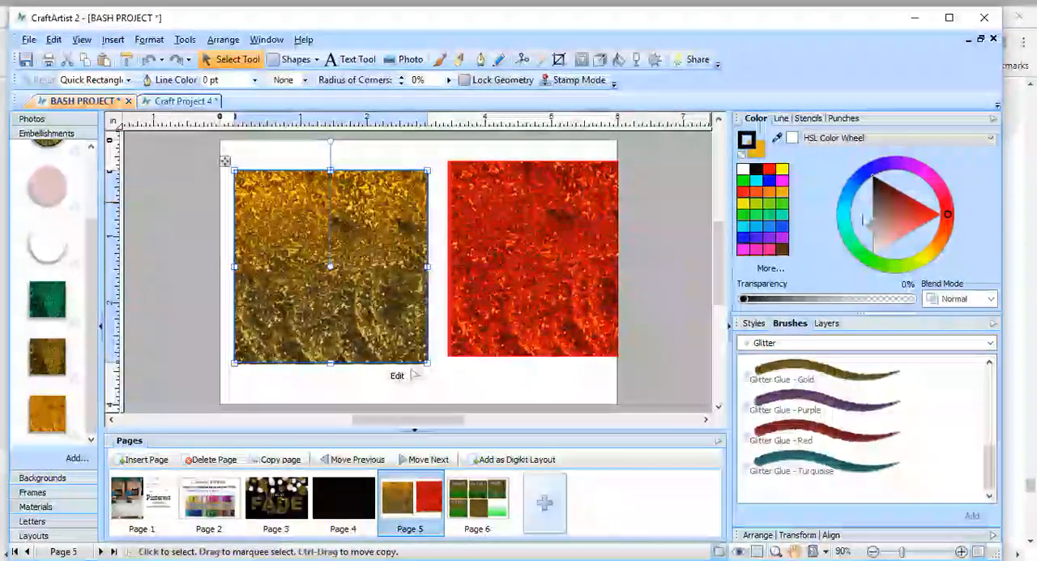
Try recoloring the faded overlay rectangle on the first glitter square with orange, red-orange and magenta.
click(779, 194)
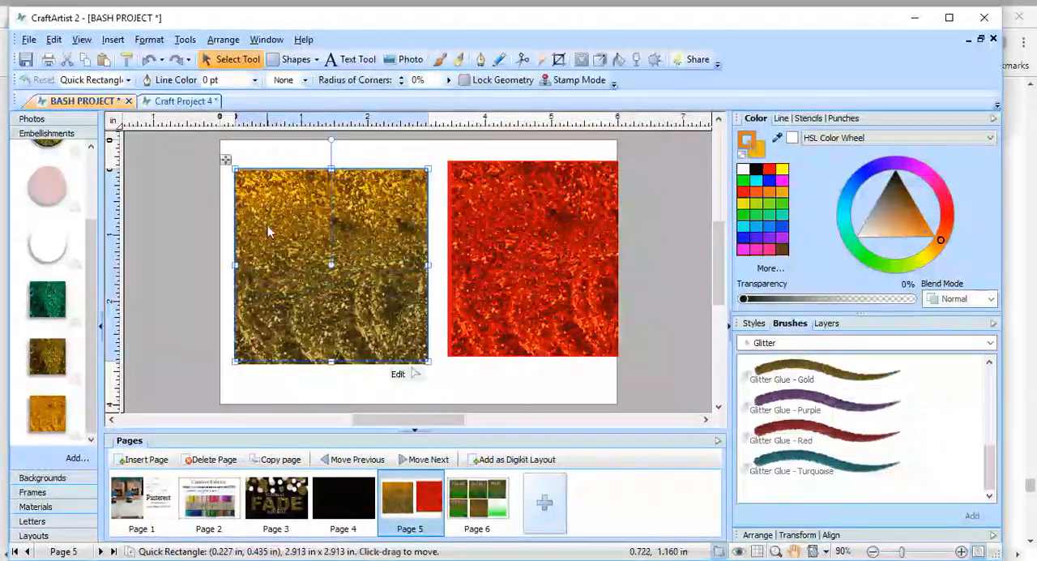
mouse_move(267, 238)
mouse_down()
mouse_move(217, 226)
mouse_move(273, 238)
mouse_up()
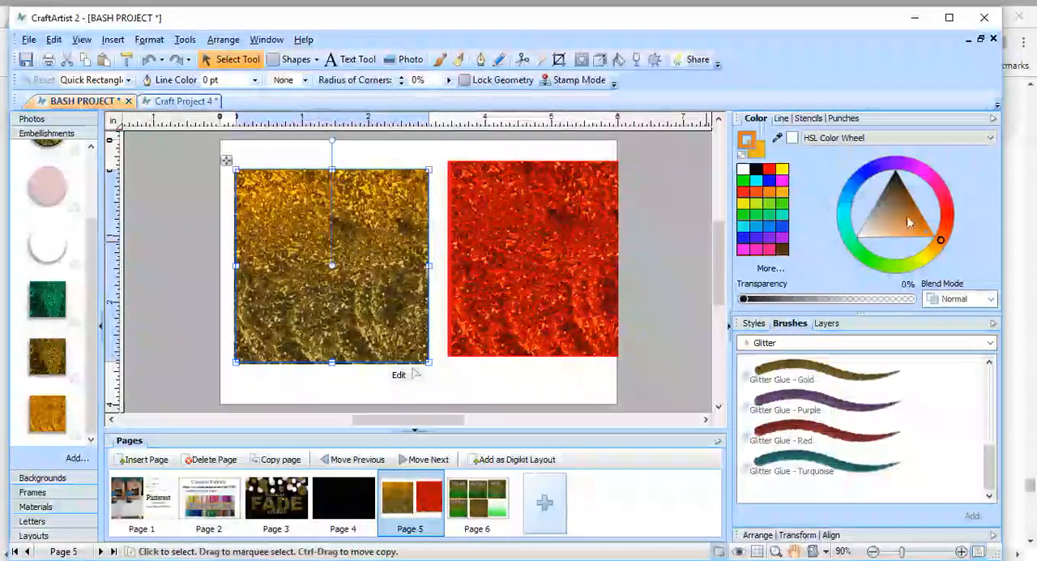
click(946, 217)
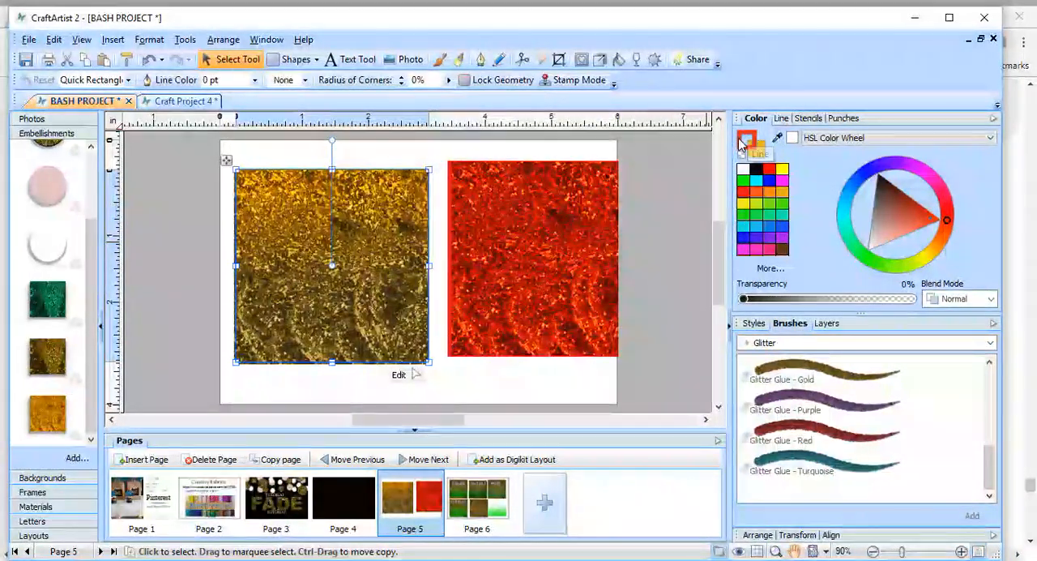
click(923, 172)
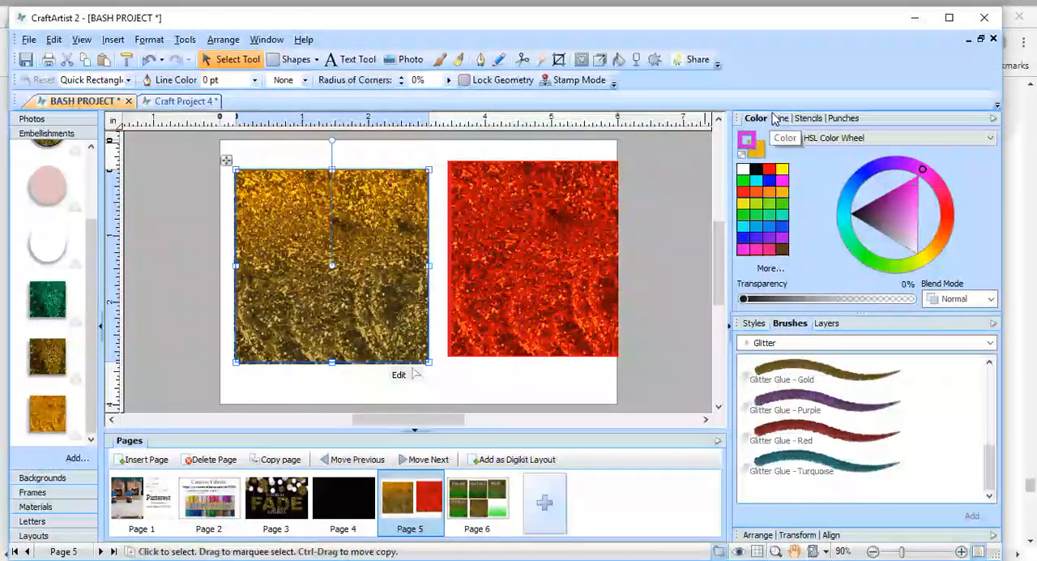
Change the fill color of the faded overlay rectangle on the first glitter square to green.
click(760, 154)
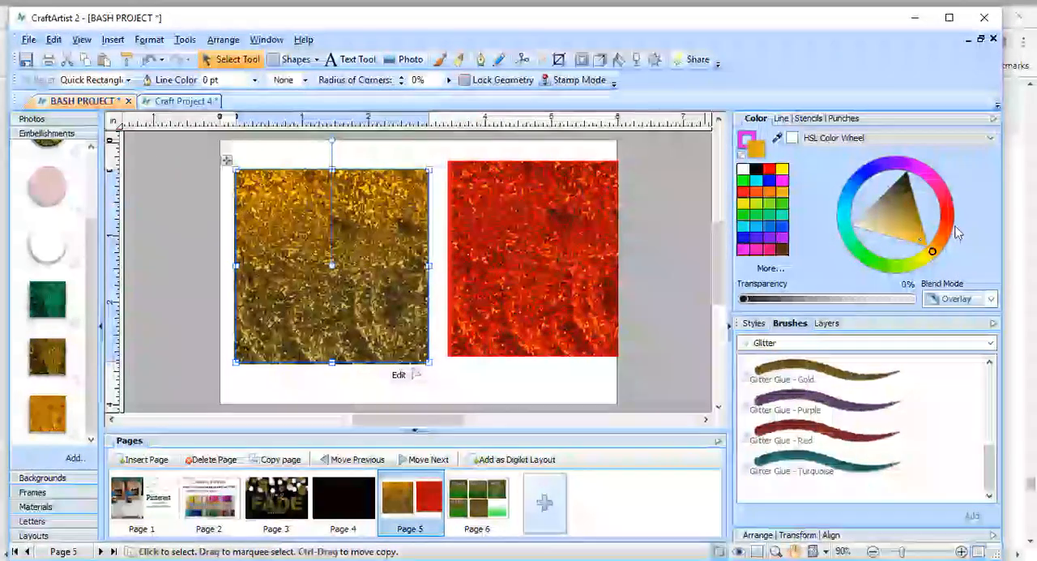
mouse_move(950, 231)
mouse_down()
mouse_move(928, 185)
mouse_move(879, 172)
mouse_move(843, 198)
mouse_up()
mouse_move(837, 245)
mouse_down()
mouse_move(837, 233)
mouse_move(891, 278)
mouse_move(882, 268)
mouse_up()
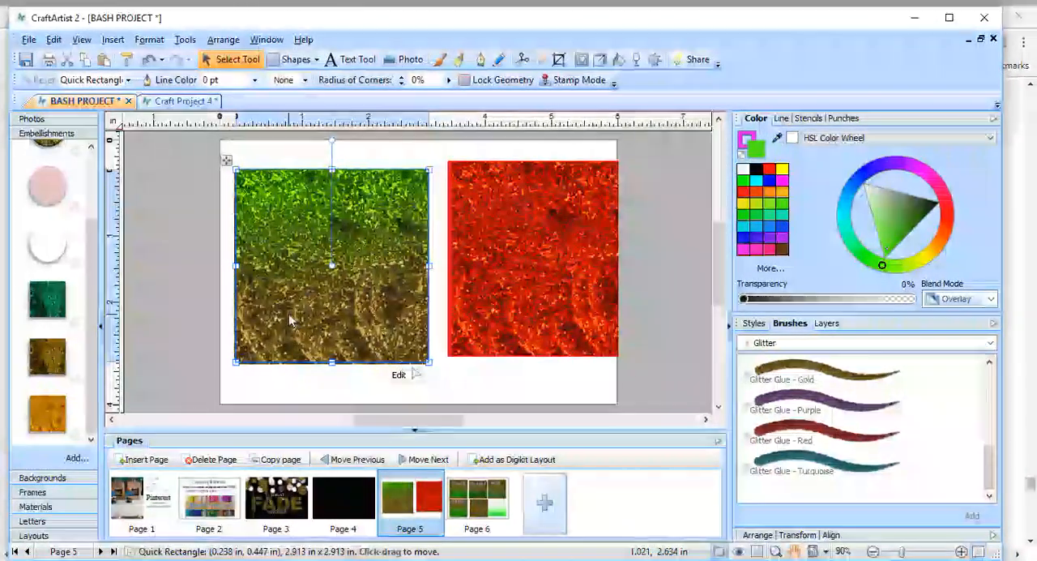
click(209, 306)
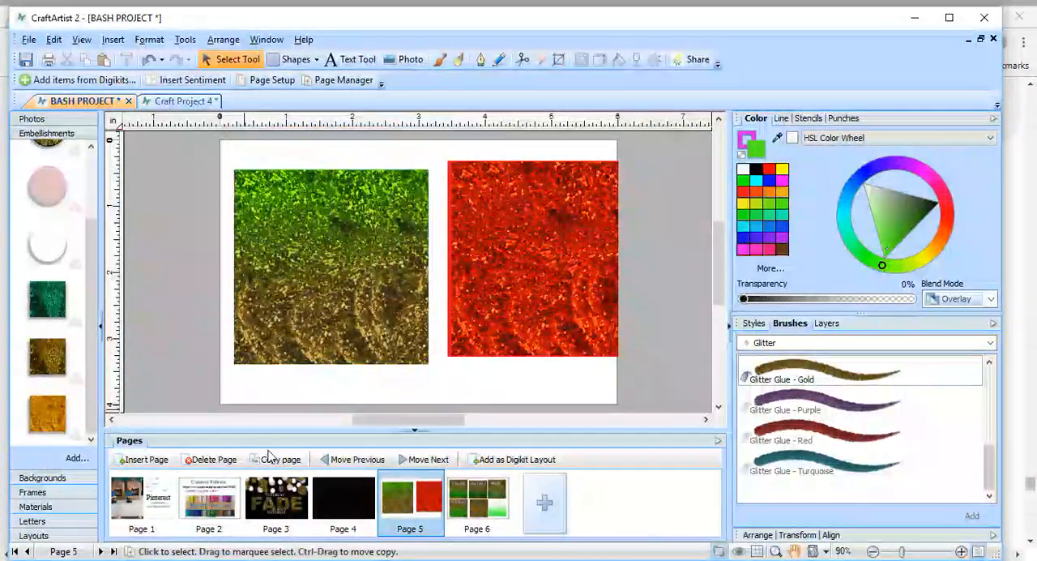
Nudge the green faded rectangle slightly to align it with the first glitter square.
click(342, 274)
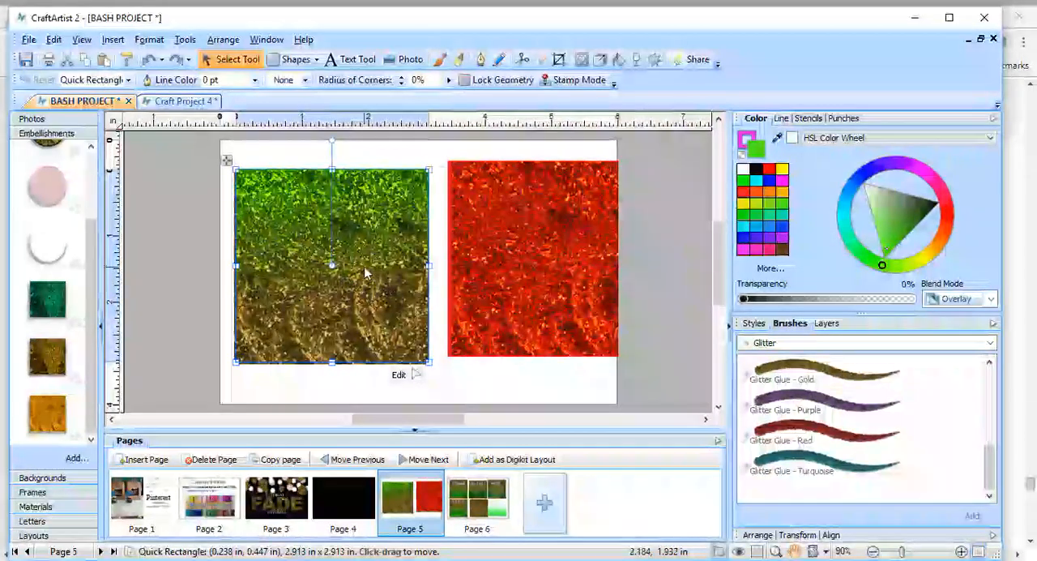
mouse_move(364, 266)
mouse_down()
mouse_move(352, 265)
mouse_move(364, 264)
mouse_move(362, 251)
mouse_move(361, 273)
mouse_up()
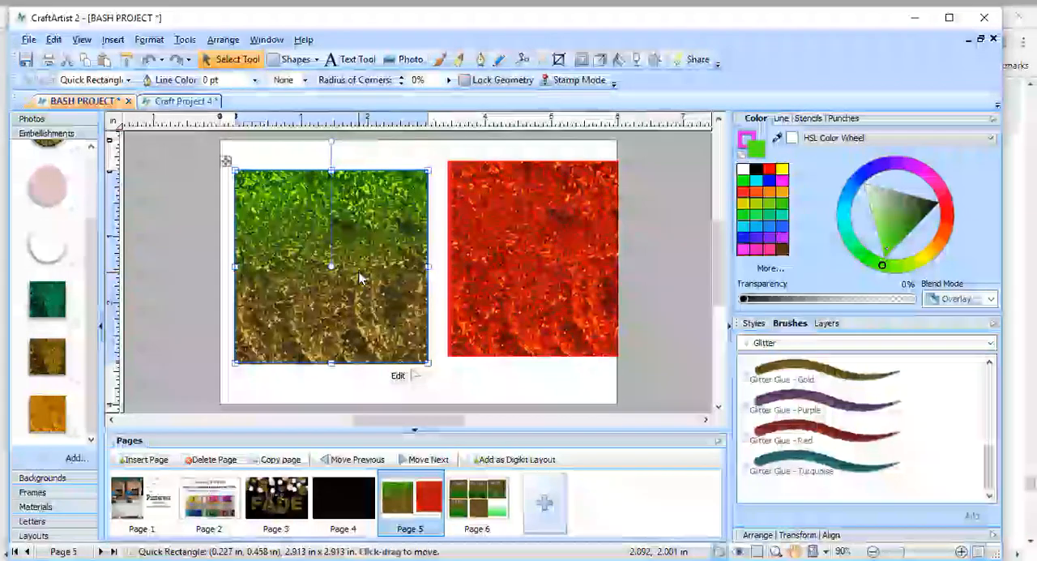
click(576, 384)
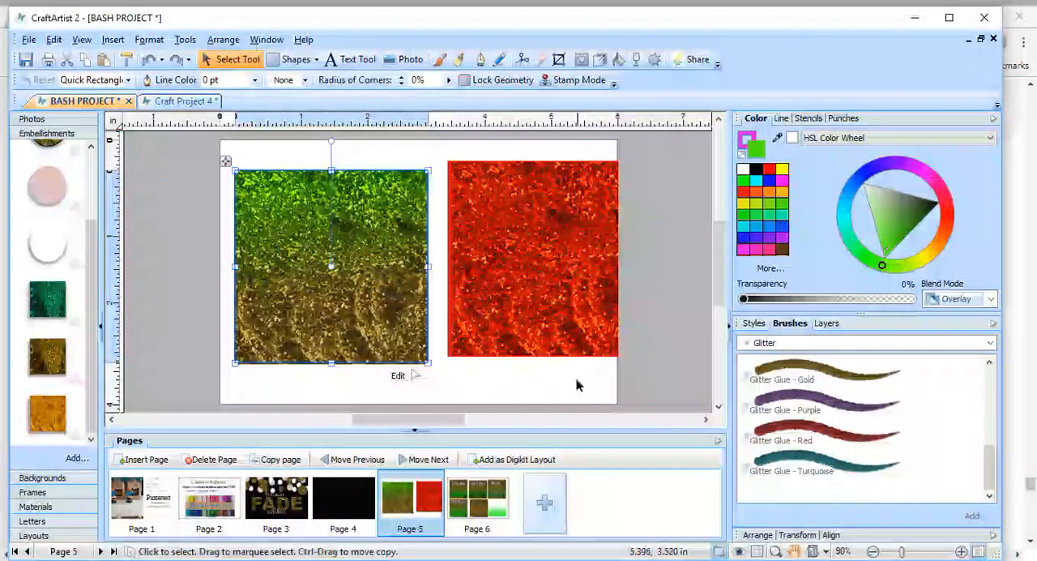
Open Page 6 and move the green gradient rectangle onto the unlabeled glitter square.
click(486, 498)
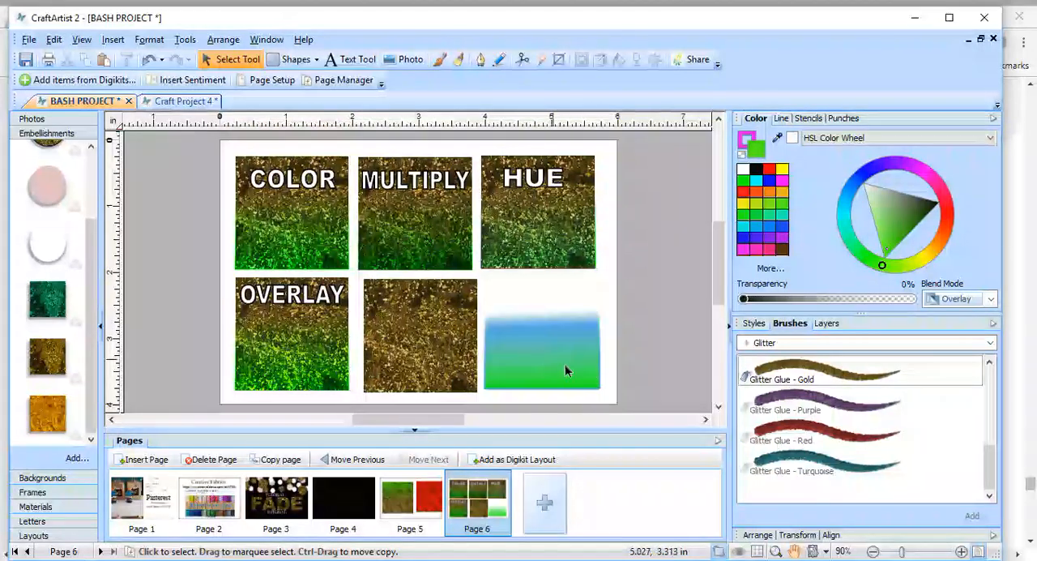
drag(562, 384, 440, 377)
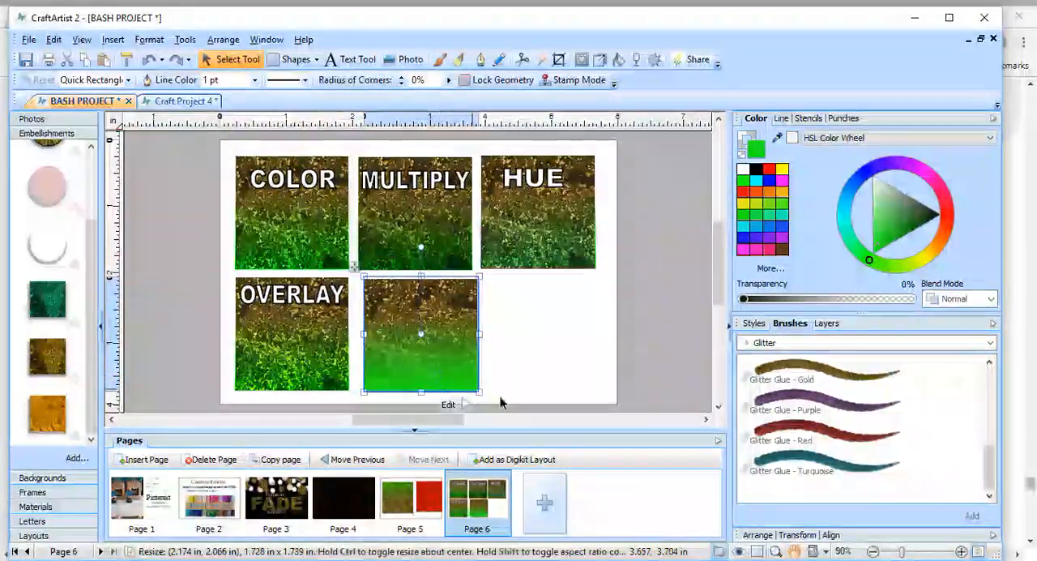
click(695, 369)
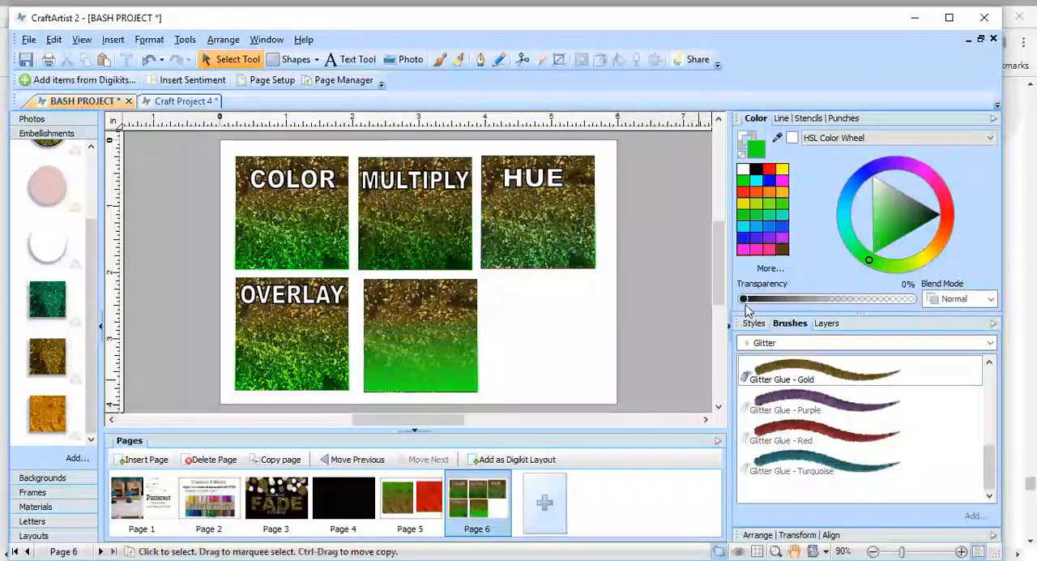
Set the green gradient rectangle's transparency to 25% and realign it over the unlabeled glitter square.
drag(747, 301, 796, 301)
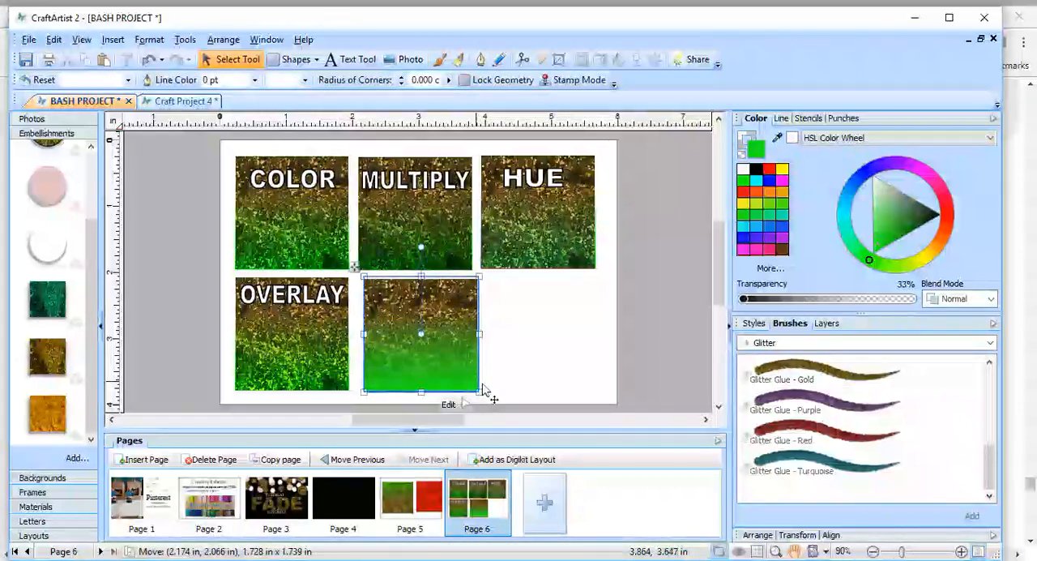
drag(483, 384, 484, 384)
drag(744, 298, 783, 309)
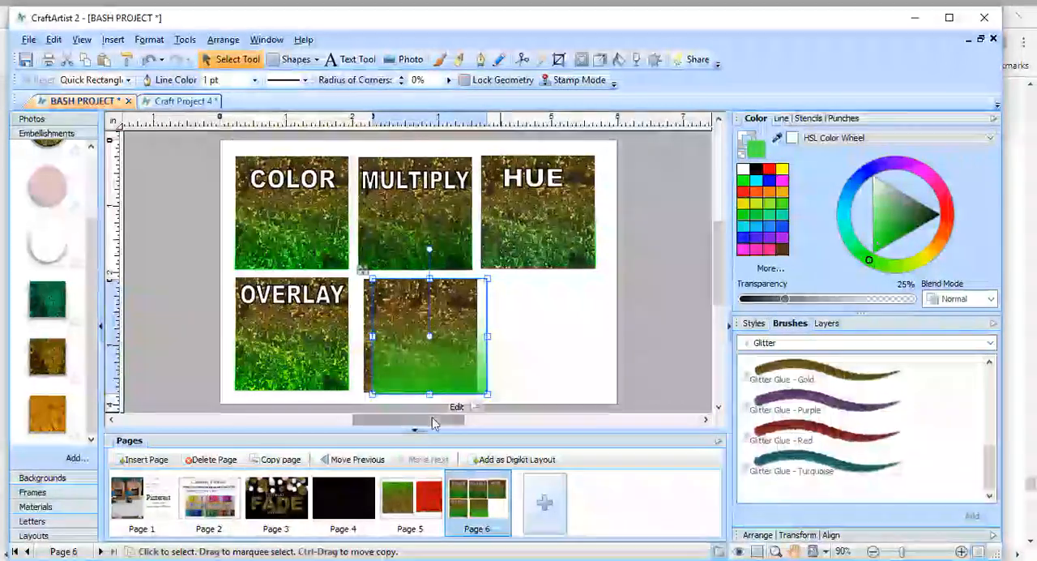
drag(446, 372, 439, 375)
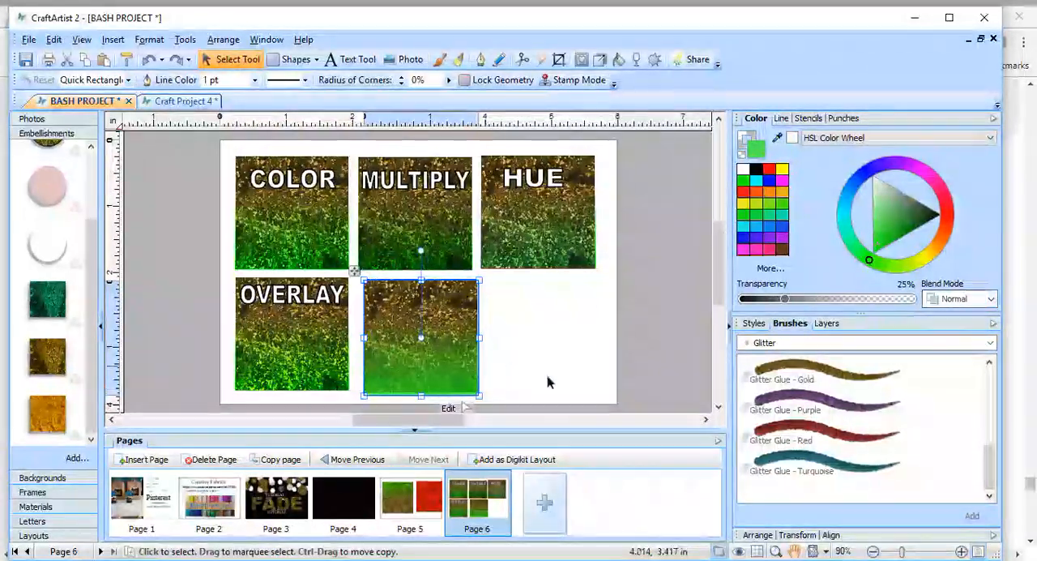
Change the gradient rectangle on the OVERLAY sample to deep blue.
click(292, 344)
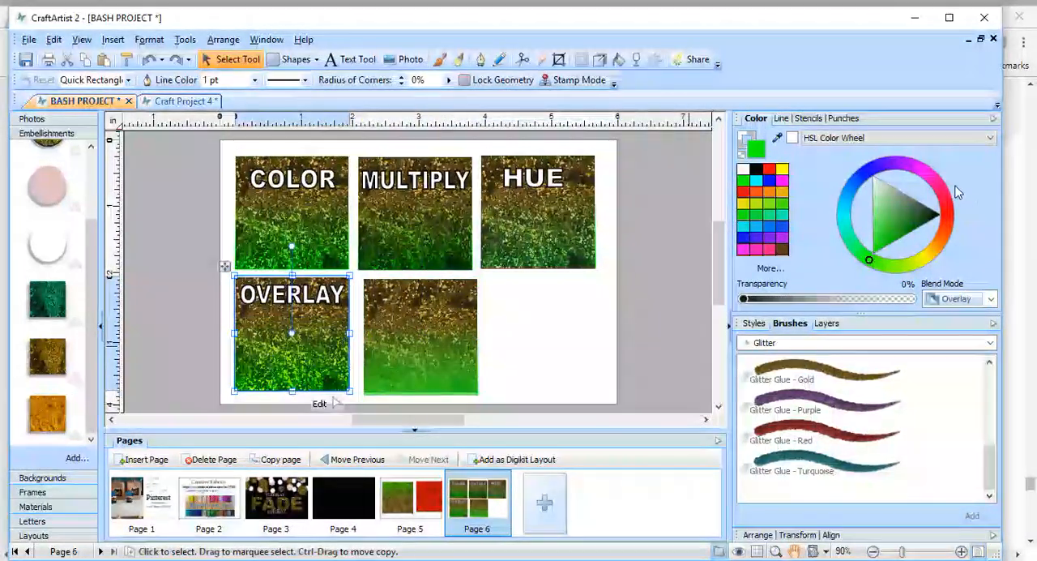
click(771, 186)
click(662, 349)
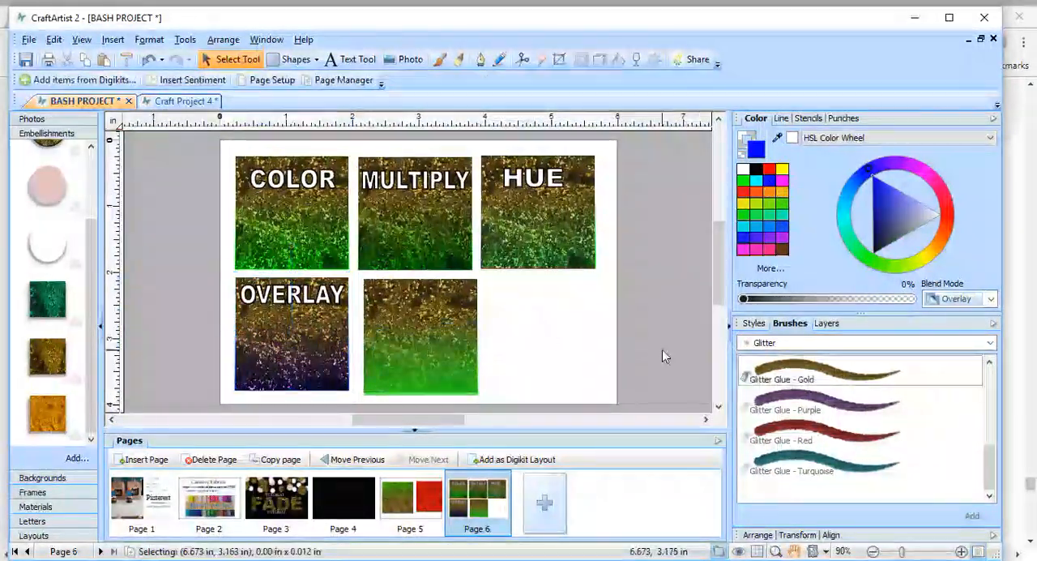
Recolor the gradient rectangle on the COLOR sample blue and the one on the MULTIPLY sample red-orange.
click(324, 211)
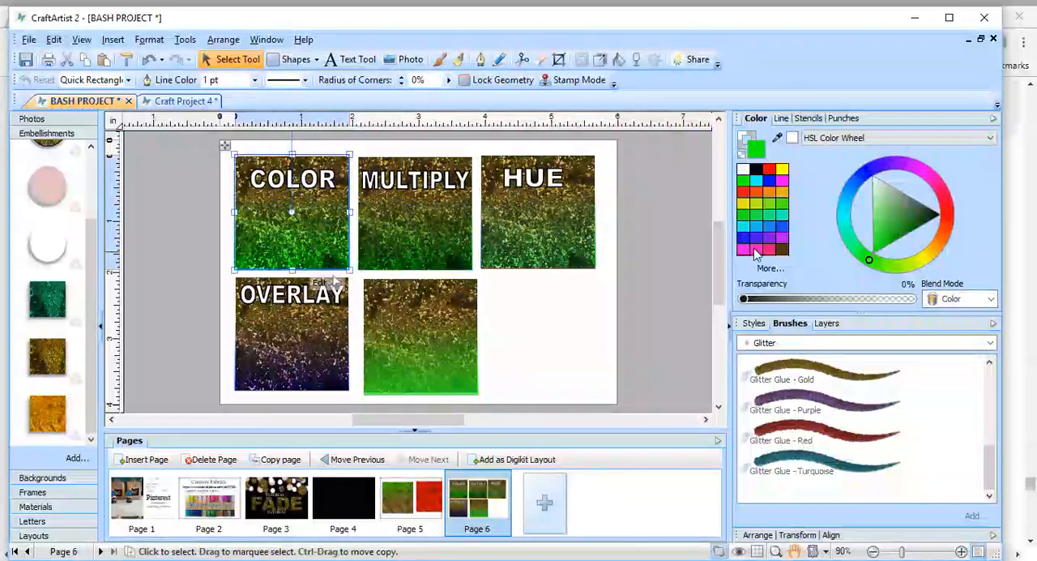
click(757, 216)
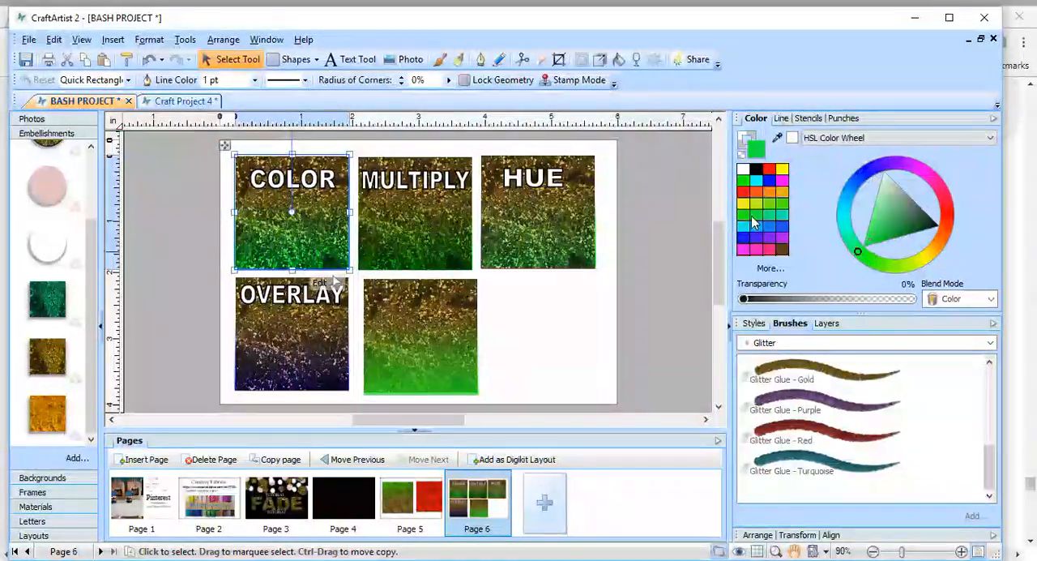
click(782, 228)
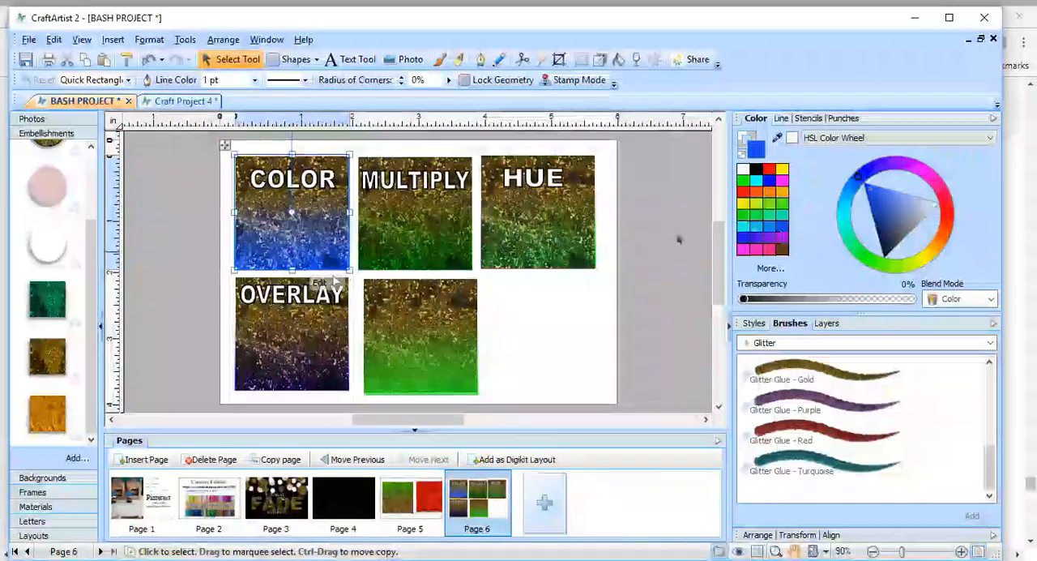
click(455, 266)
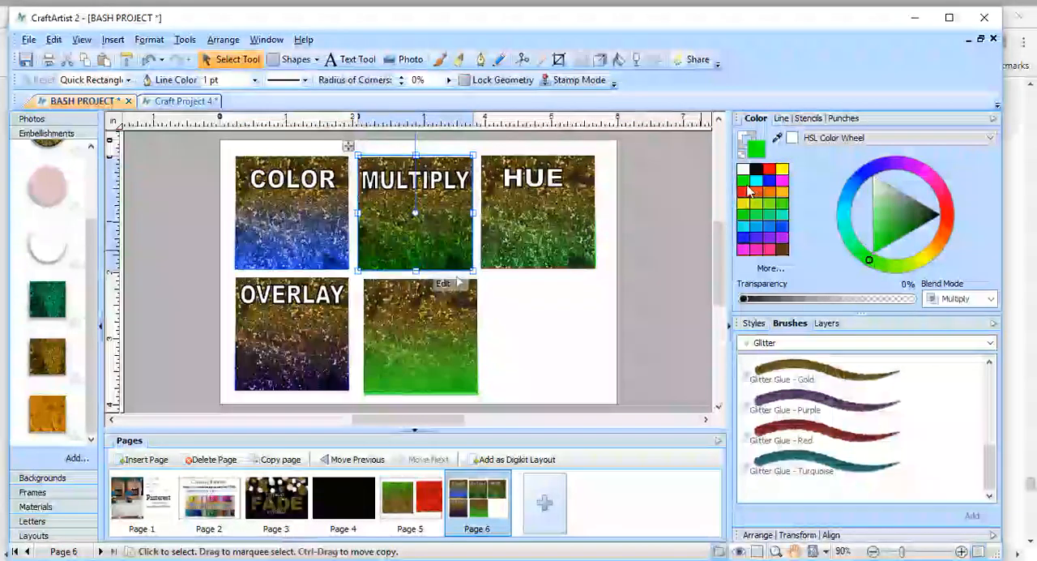
click(744, 195)
Try pink and red-orange fills on the HUE sample's gradient rectangle.
click(572, 261)
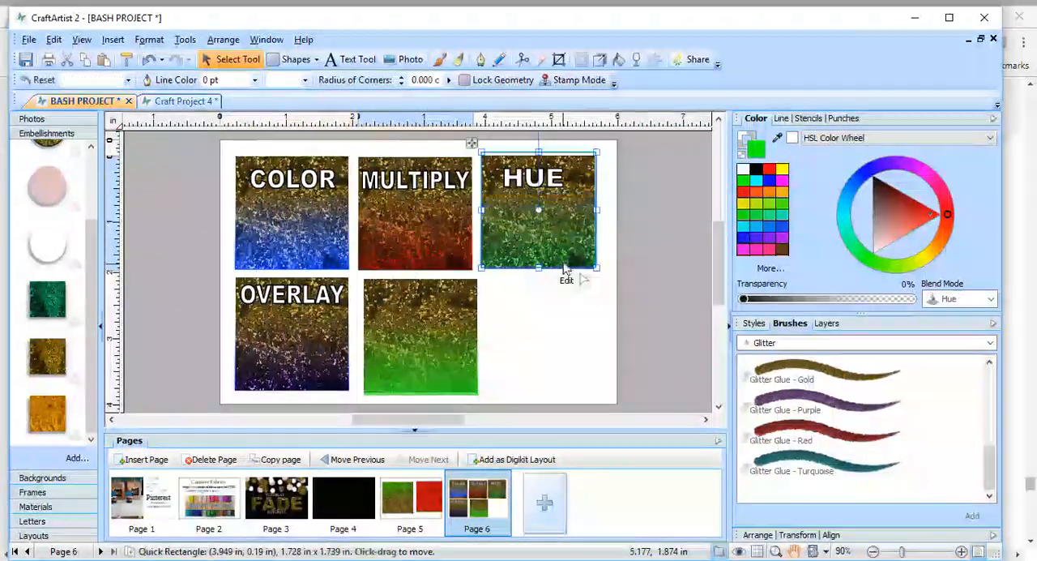
click(758, 251)
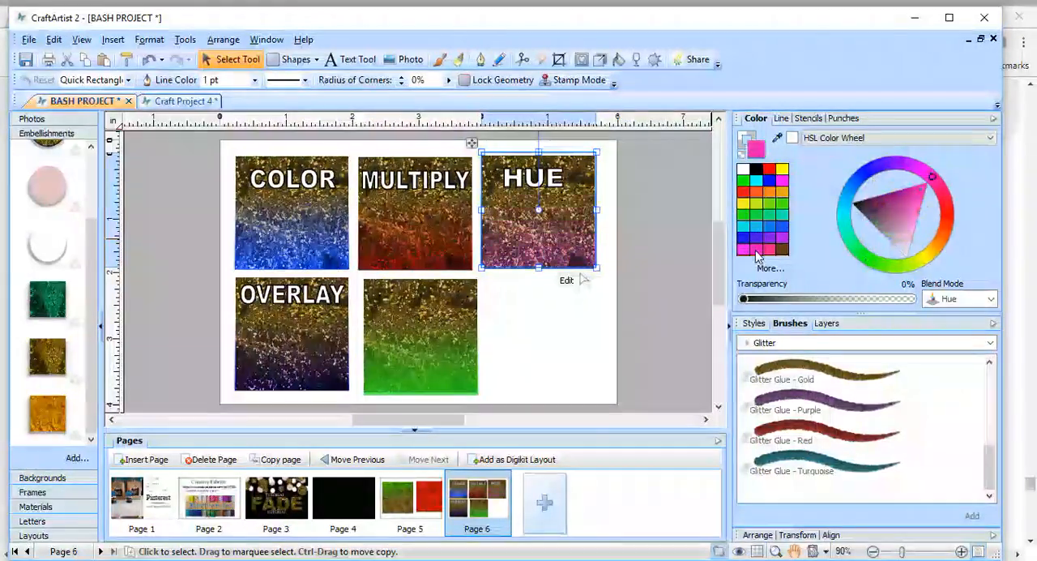
click(637, 346)
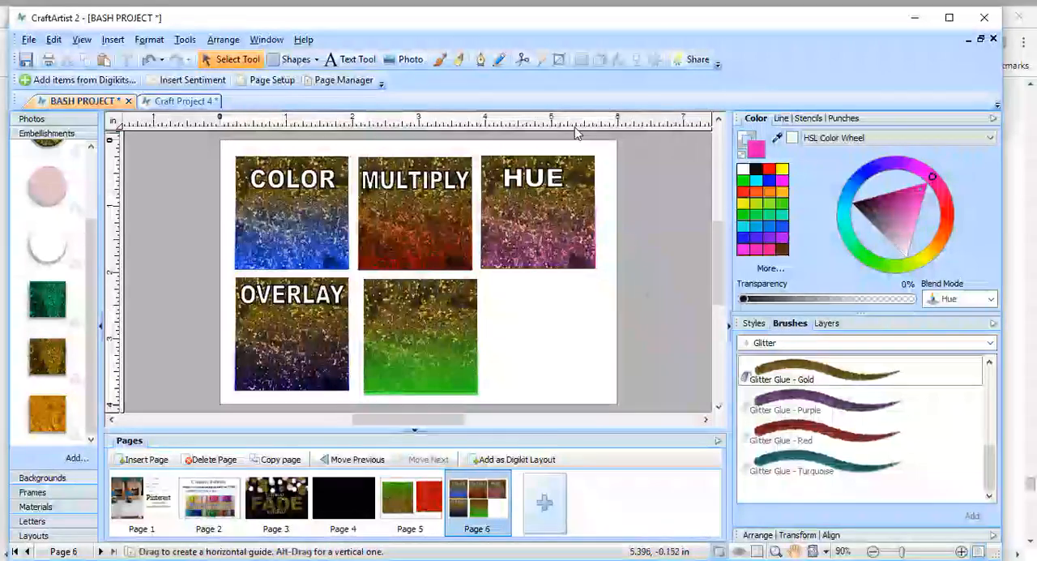
click(563, 206)
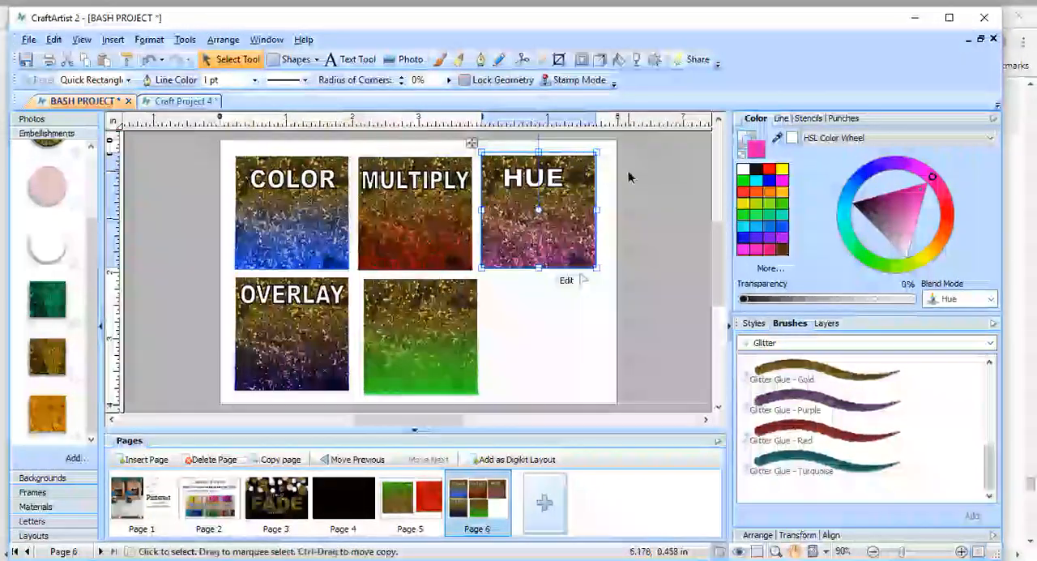
click(746, 195)
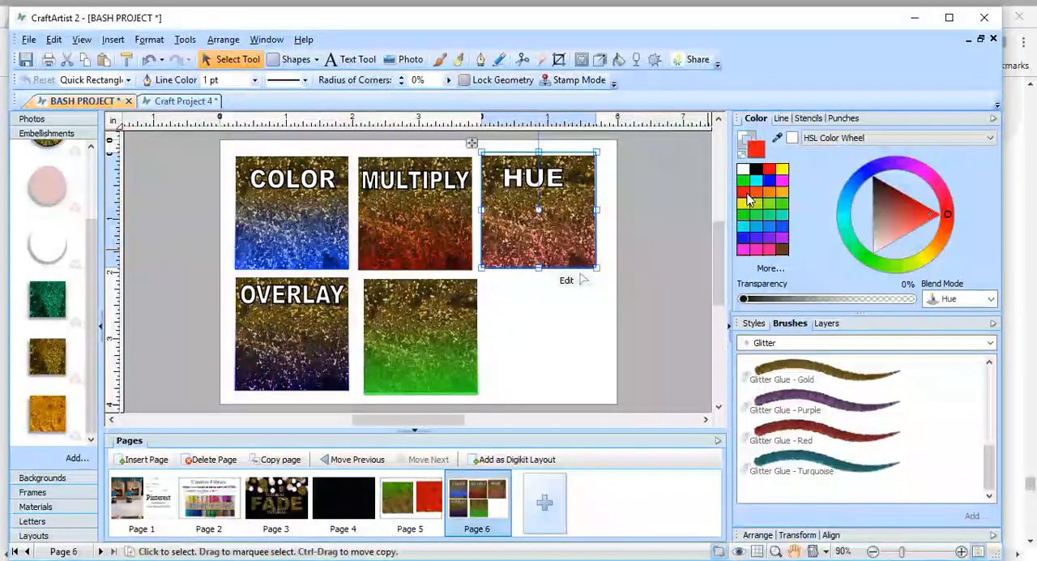
Move the HUE sample's gradient rectangle aside and recolor the glitter square beneath it red.
drag(568, 198, 575, 226)
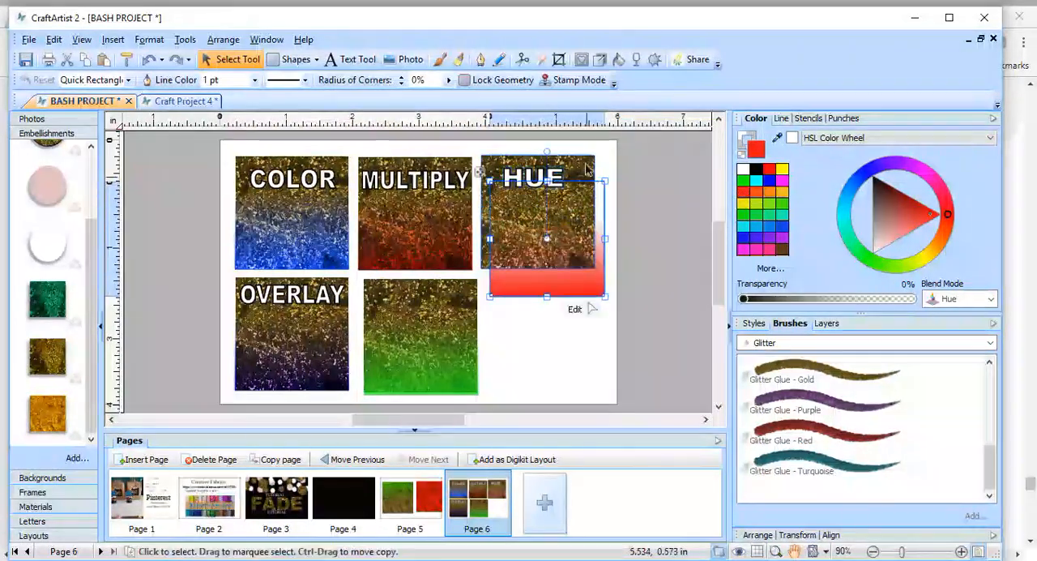
click(587, 168)
click(741, 191)
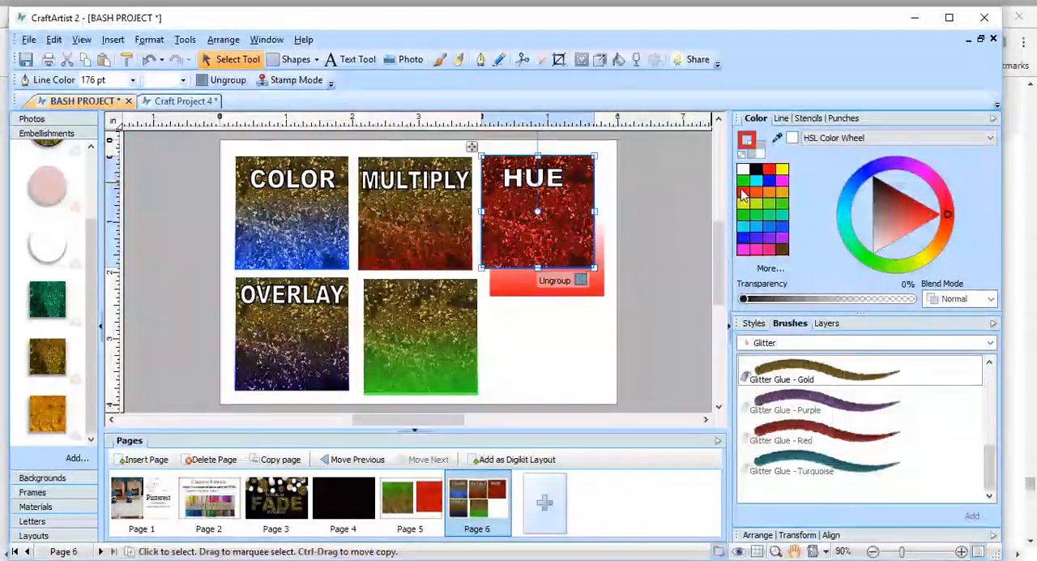
Move the gradient rectangle back over the red HUE square, fill it with yellow and align it to the square's edges.
drag(583, 302, 581, 273)
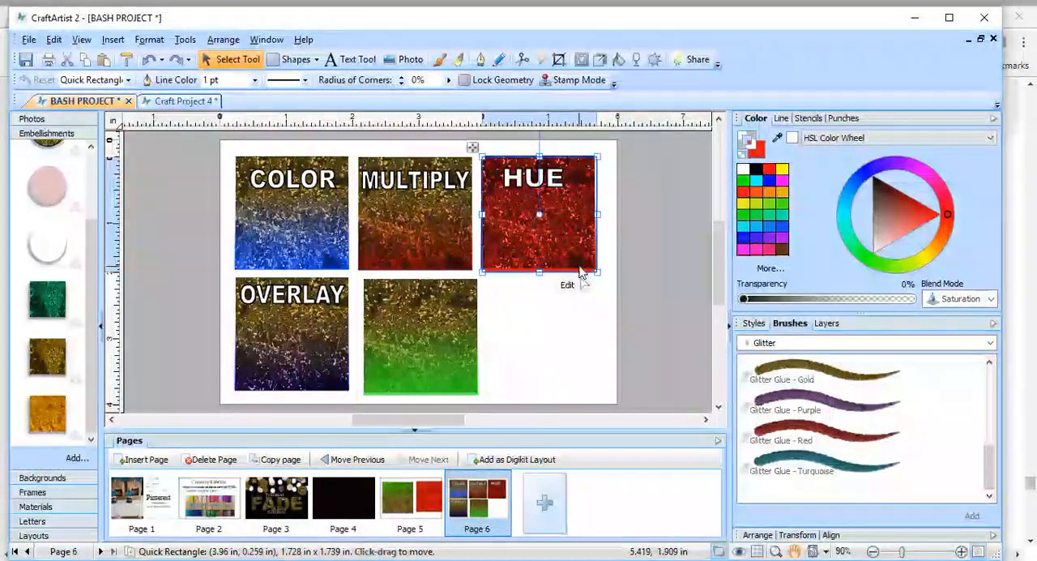
click(781, 189)
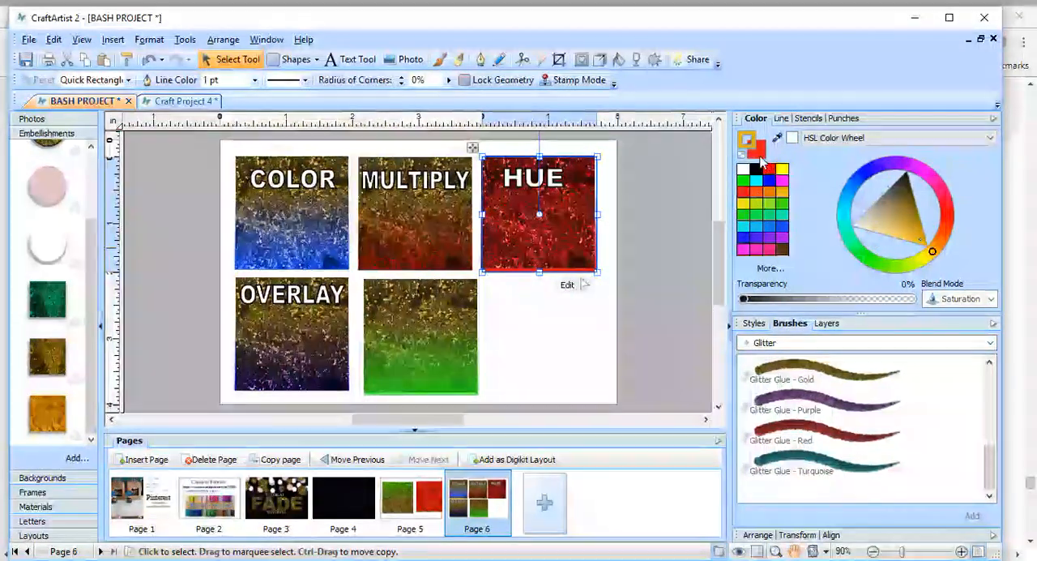
click(782, 170)
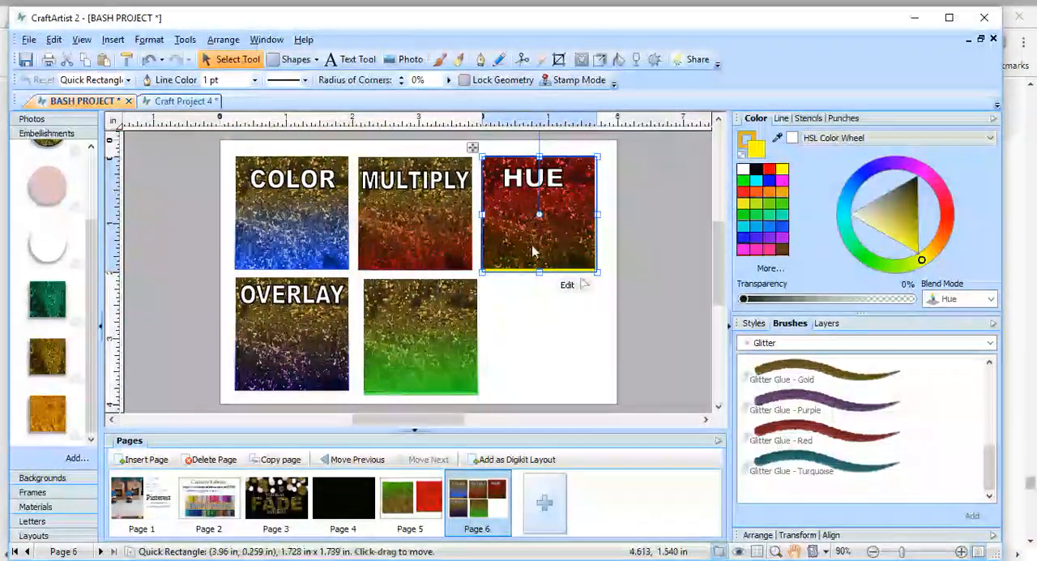
drag(559, 274, 558, 262)
click(652, 265)
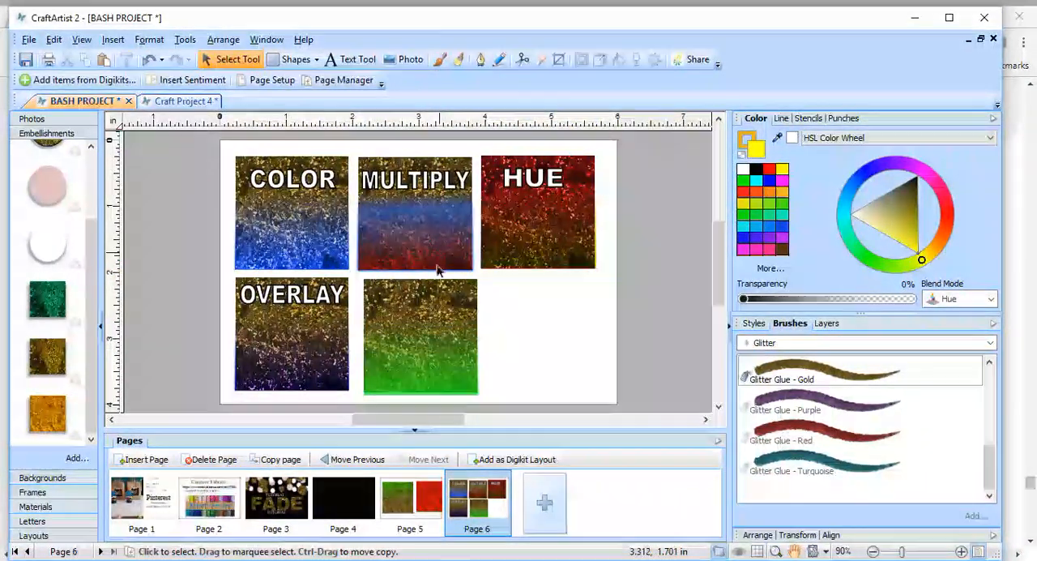
Move the MULTIPLY sample's red-orange gradient rectangle down so it partly clears its glitter square.
click(445, 217)
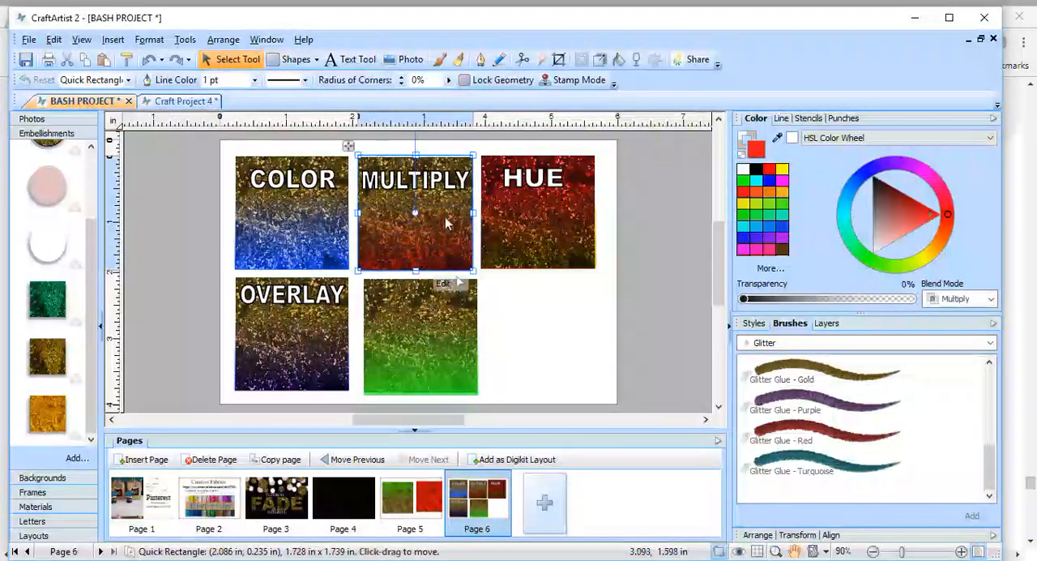
click(448, 173)
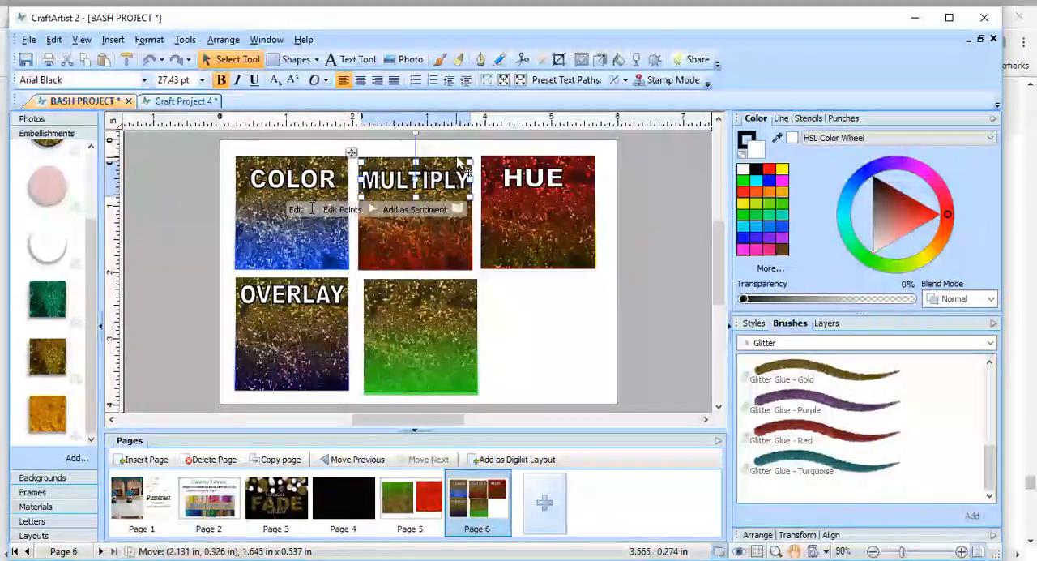
drag(444, 239, 448, 272)
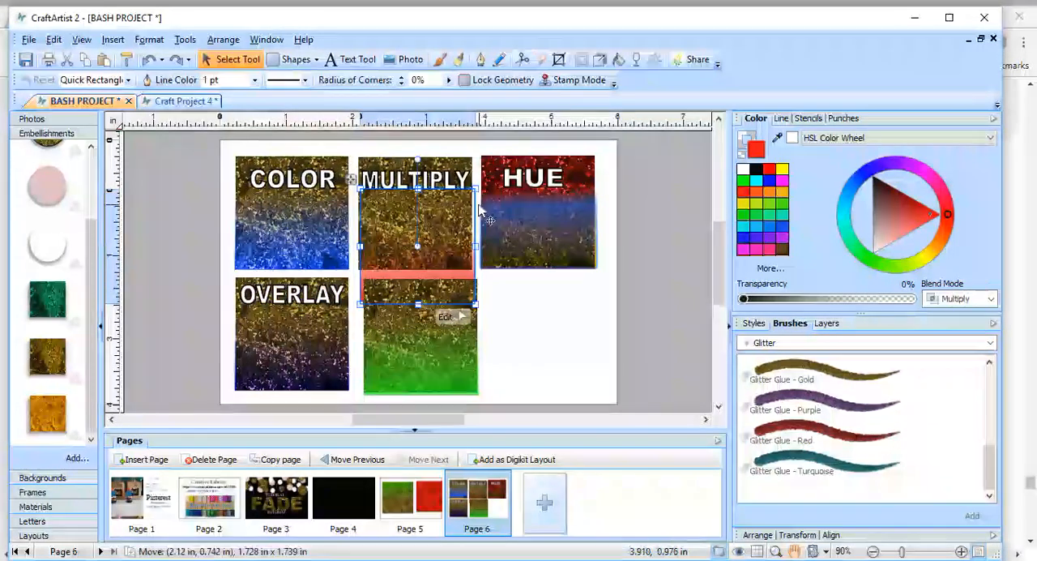
Move the HUE label off the page and add the red glitter square with its yellow gradient rectangle to the Embellishments Digikit as a group.
click(555, 181)
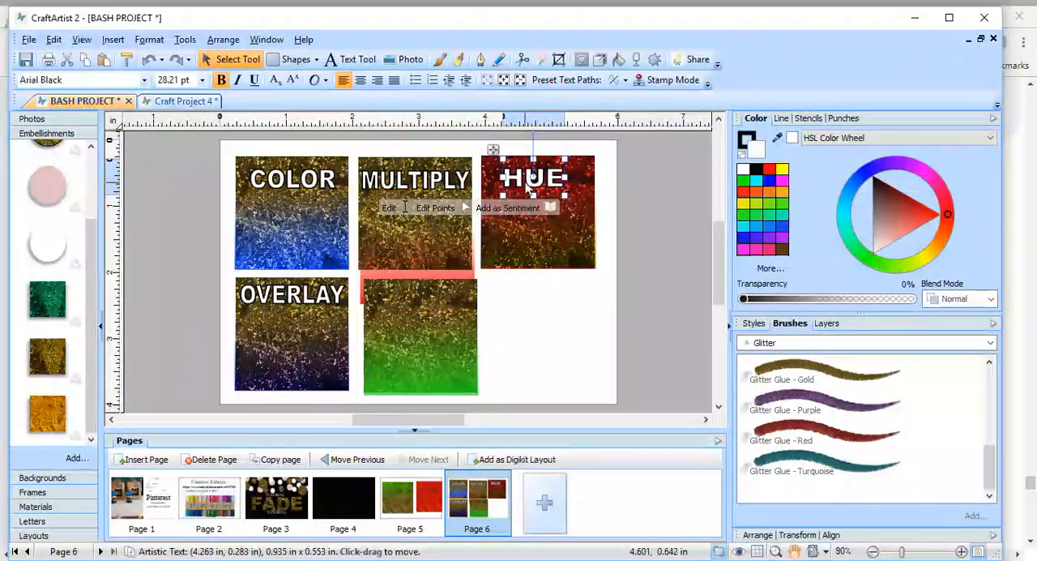
drag(554, 186, 686, 179)
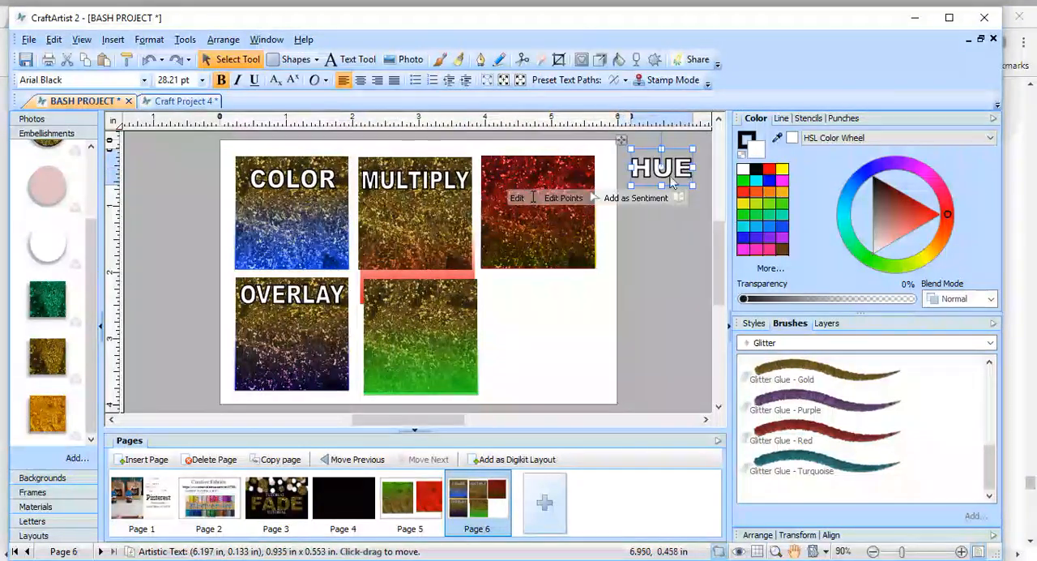
click(613, 149)
drag(614, 141, 477, 286)
drag(537, 231, 44, 300)
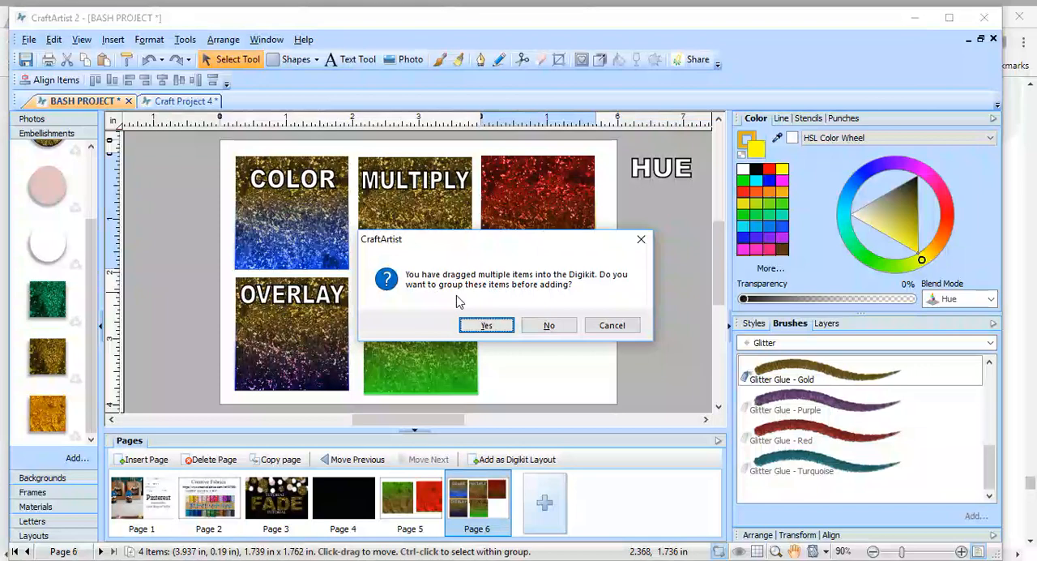
click(486, 324)
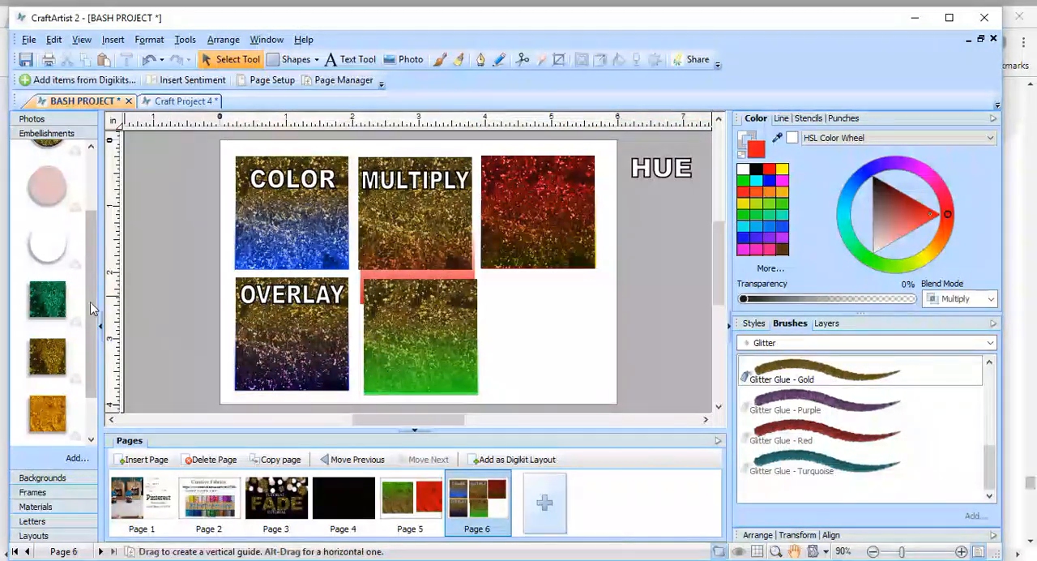
scroll(93, 319, down, 2)
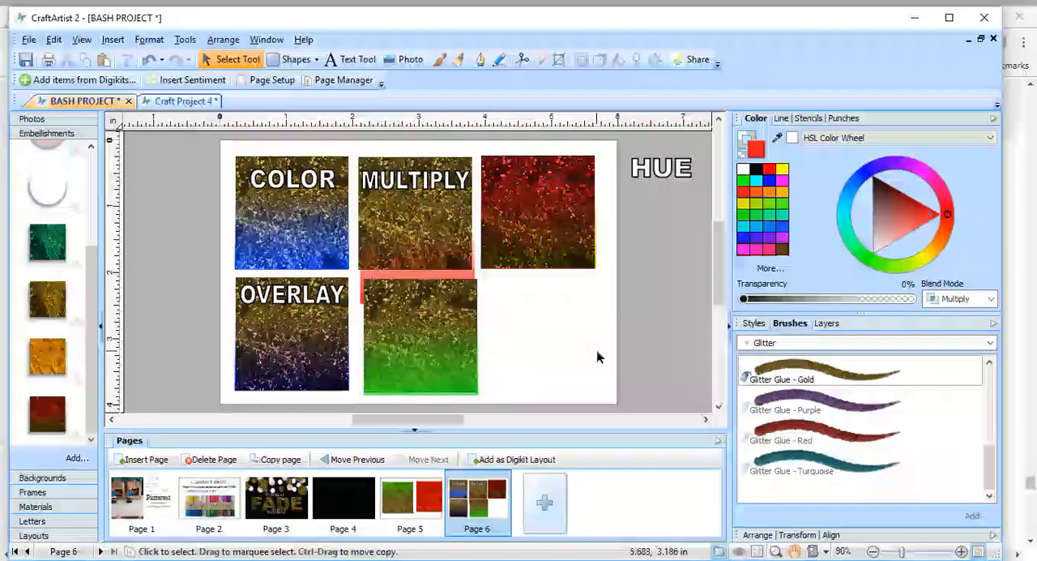
Move the MULTIPLY label off the page and shift the green and red-orange gradient rectangles apart from each other.
drag(399, 178, 672, 227)
click(457, 279)
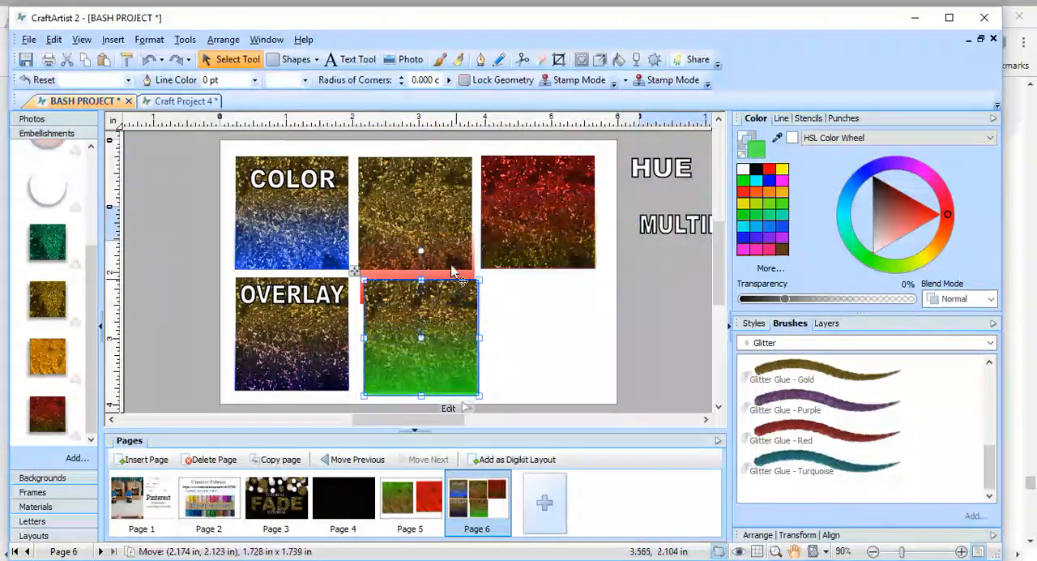
drag(453, 320, 455, 348)
drag(432, 279, 433, 240)
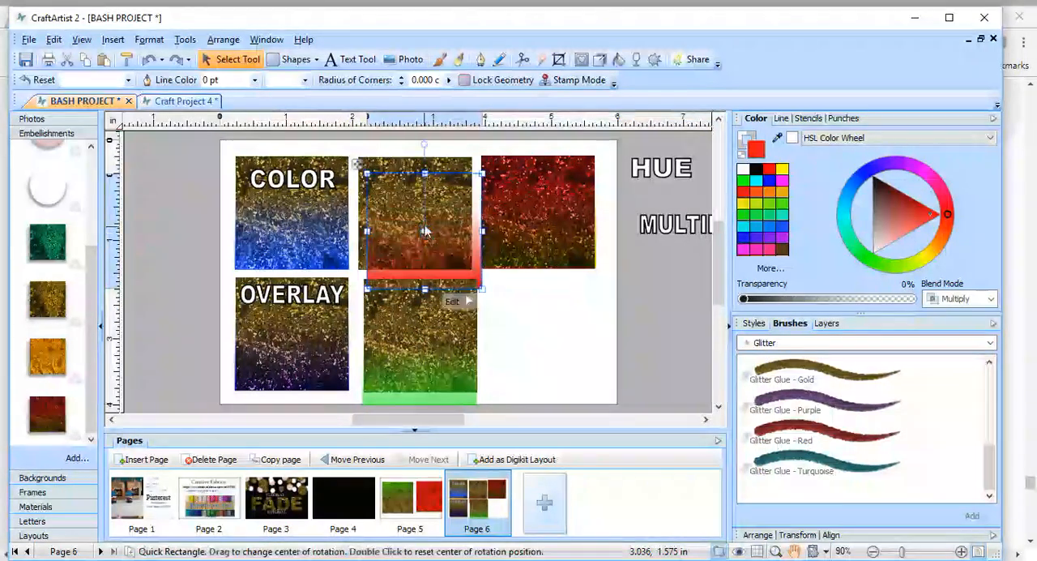
Try yellow on the MULTIPLY sample's gradient rectangle, align it with the glitter square and fill it with blue.
click(782, 168)
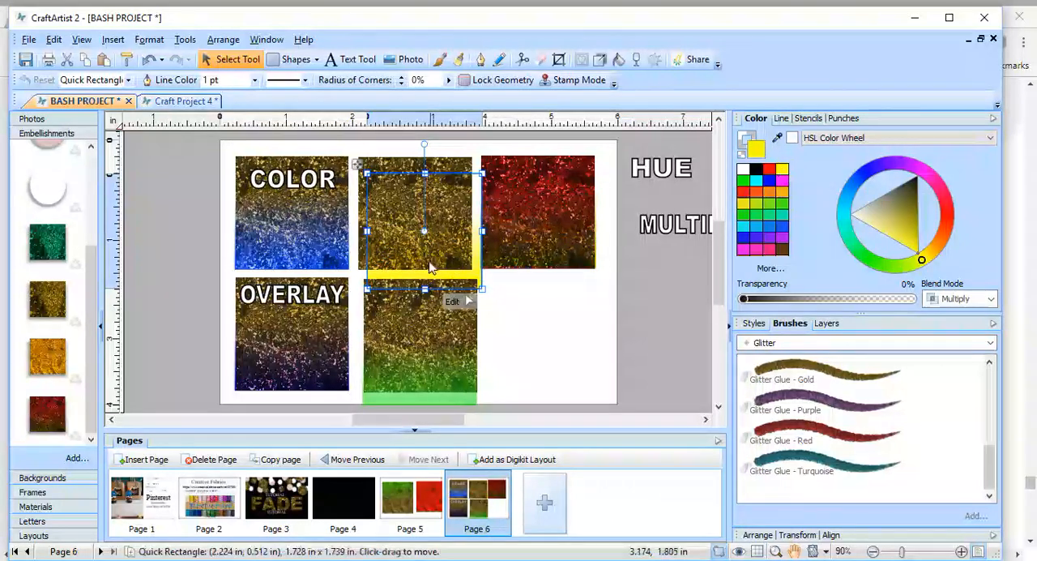
drag(429, 259, 422, 243)
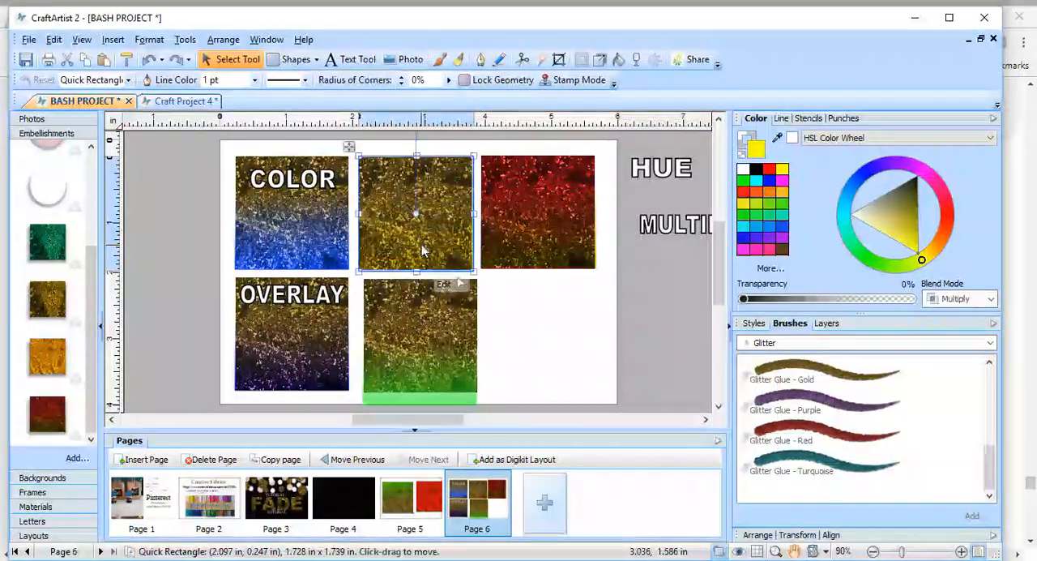
click(741, 239)
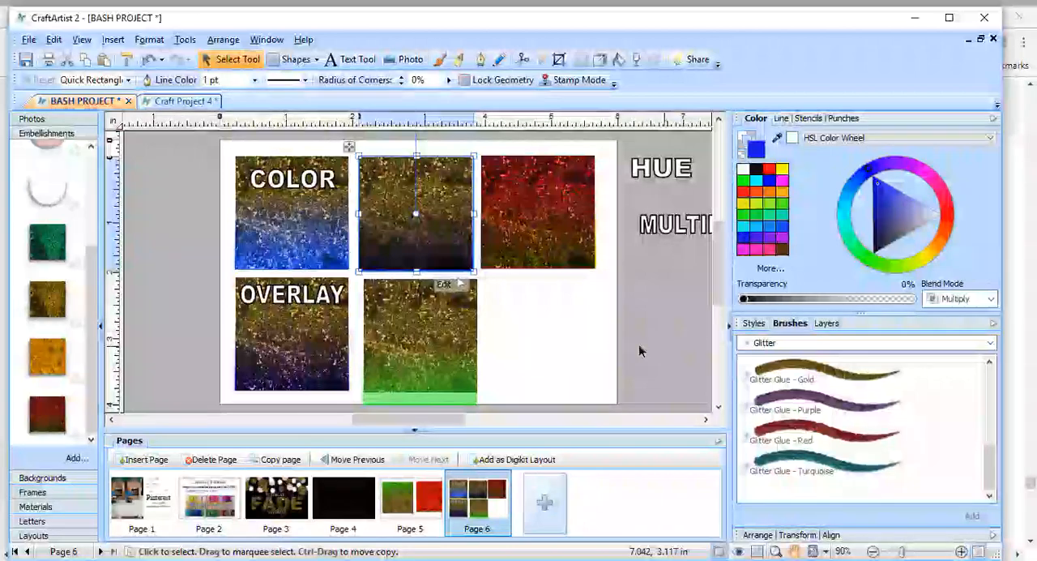
Move the green gradient rectangle back up to align with the unlabeled glitter square beside OVERLAY.
click(646, 379)
click(455, 397)
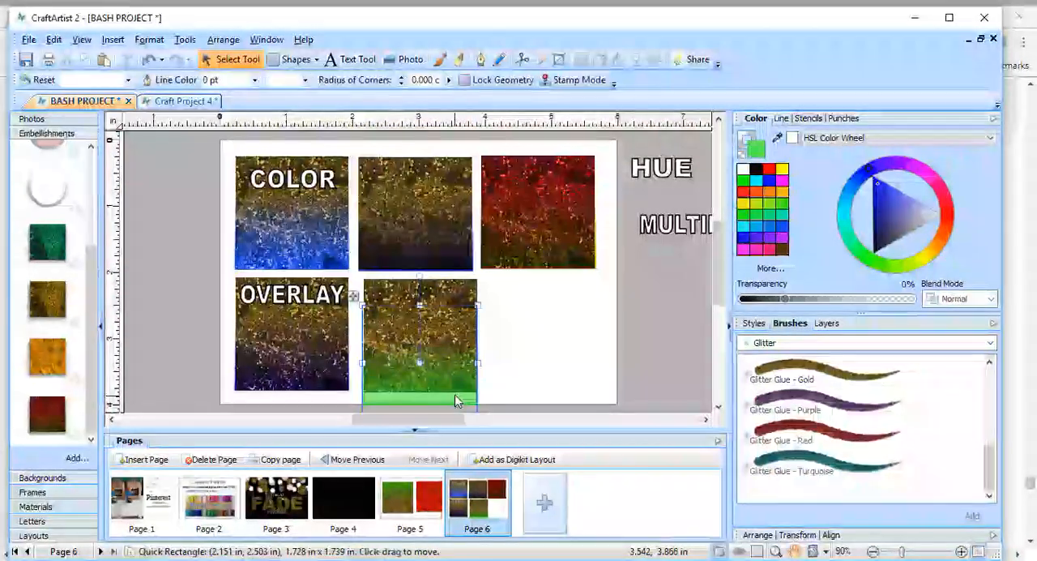
drag(454, 394, 457, 370)
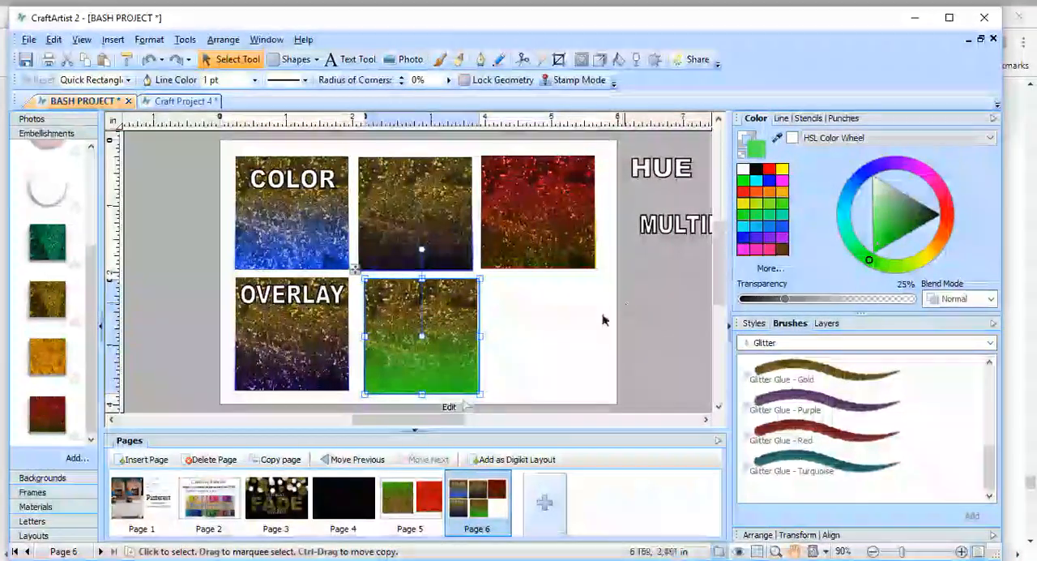
Move the MULTIPLY and HUE labels back onto their glitter squares.
click(662, 243)
drag(662, 243, 402, 190)
click(659, 180)
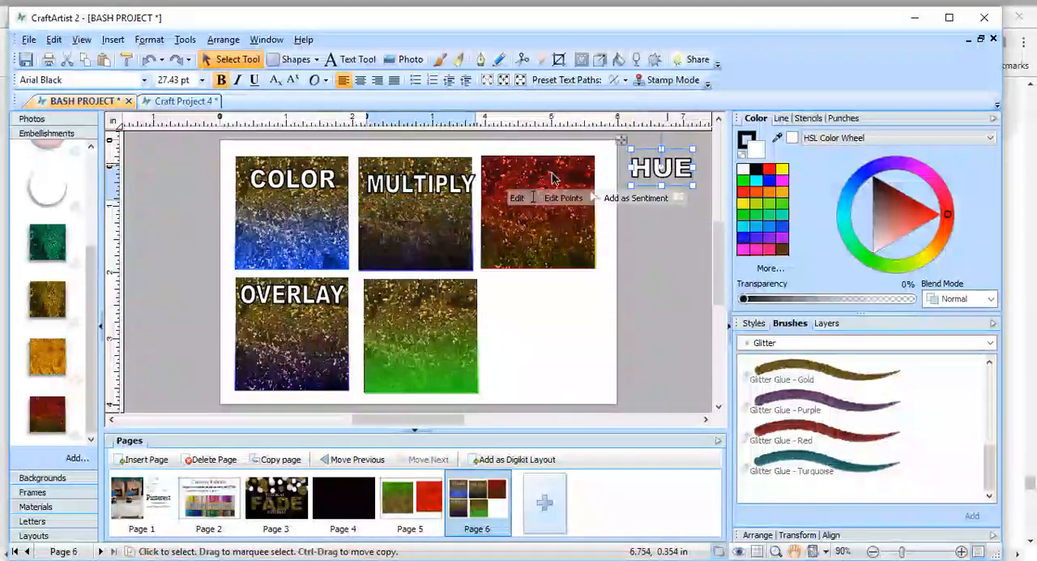
drag(658, 180, 553, 202)
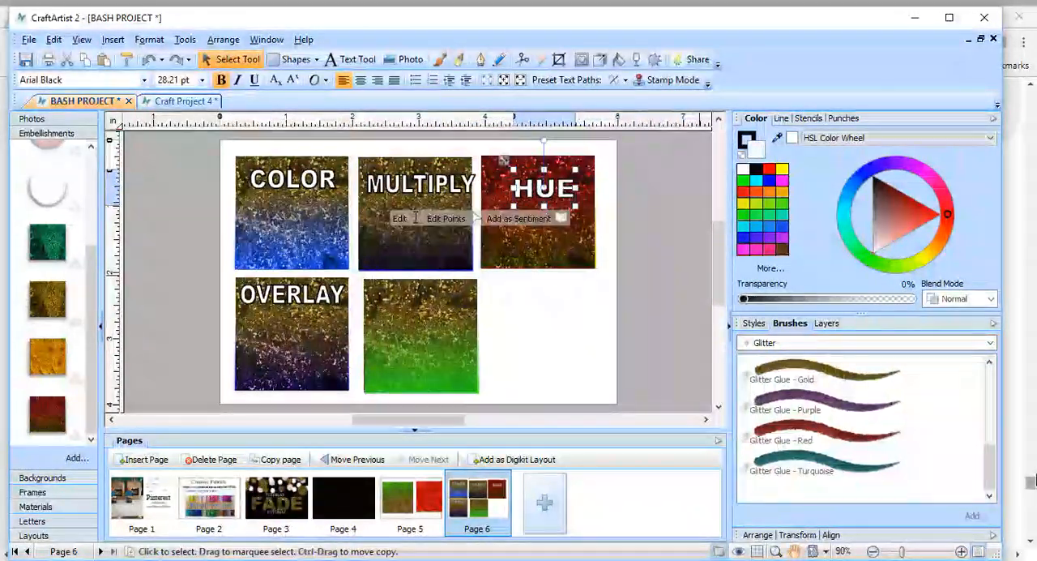
Examine the list of available blend modes without choosing one.
click(989, 299)
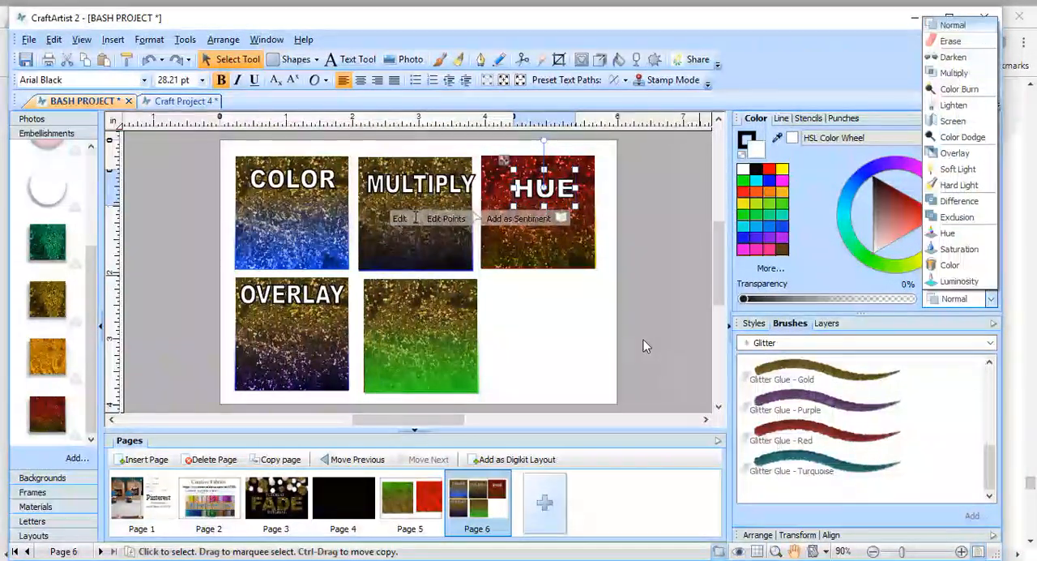
click(644, 346)
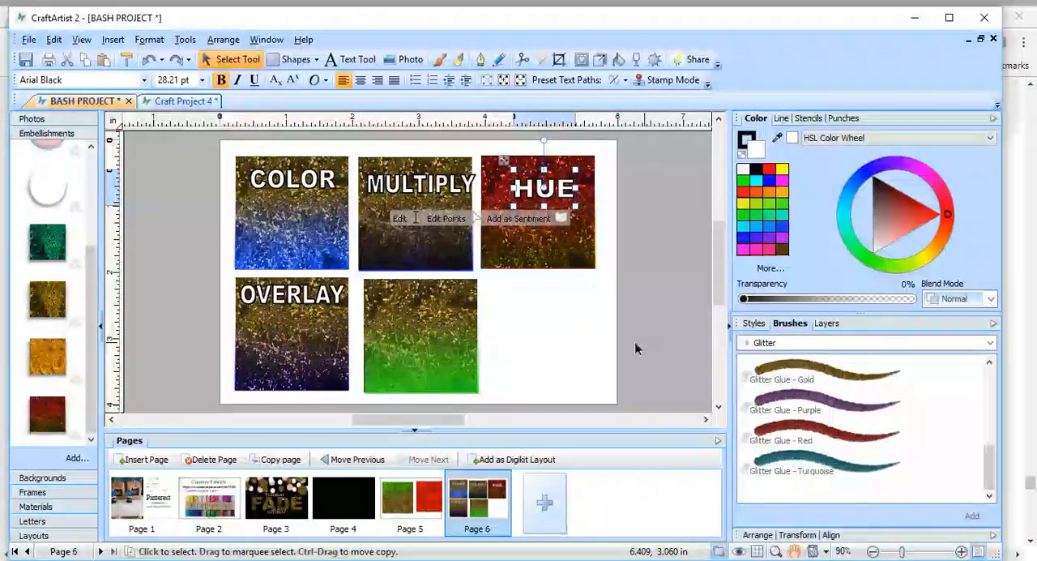